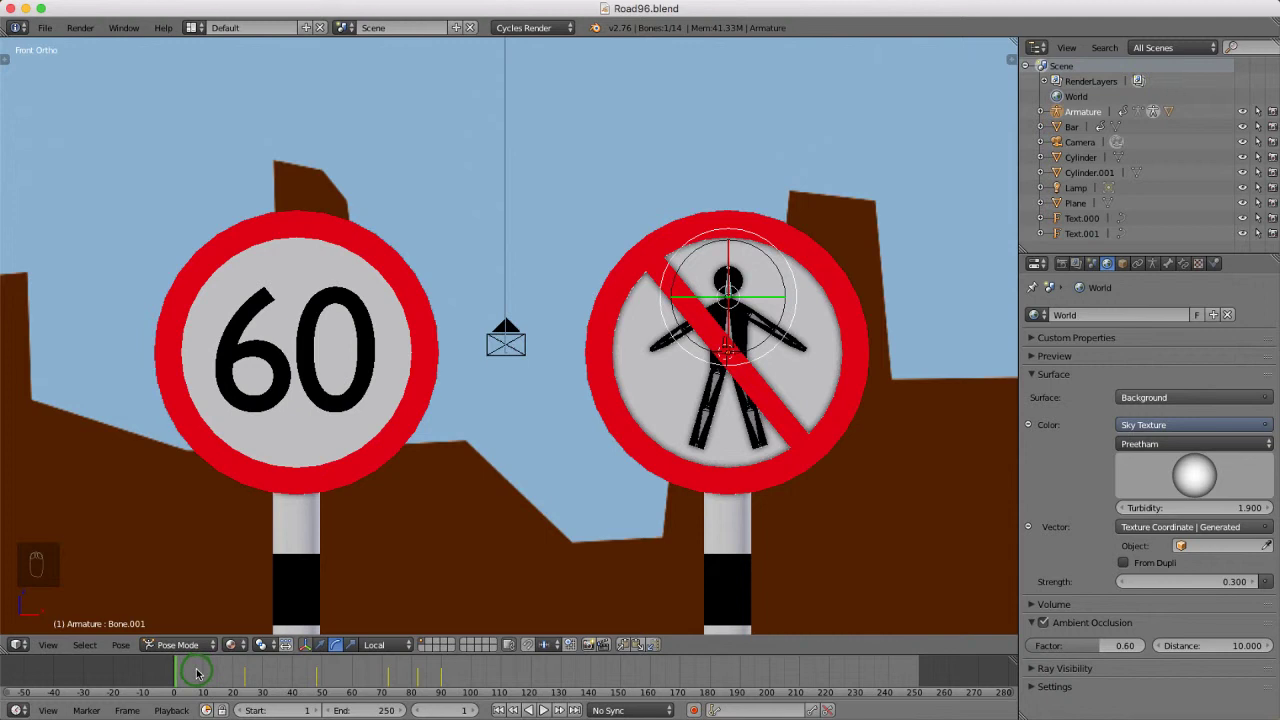
At frame 77, insert a LocRotScale keyframe on the upper leg bone of the pedestrian figure's left-hand leg.
{"action": "key", "text": "alt+a"}
{"action": "left_click_drag", "start_coordinate": [208, 675], "coordinate": [402, 690]}
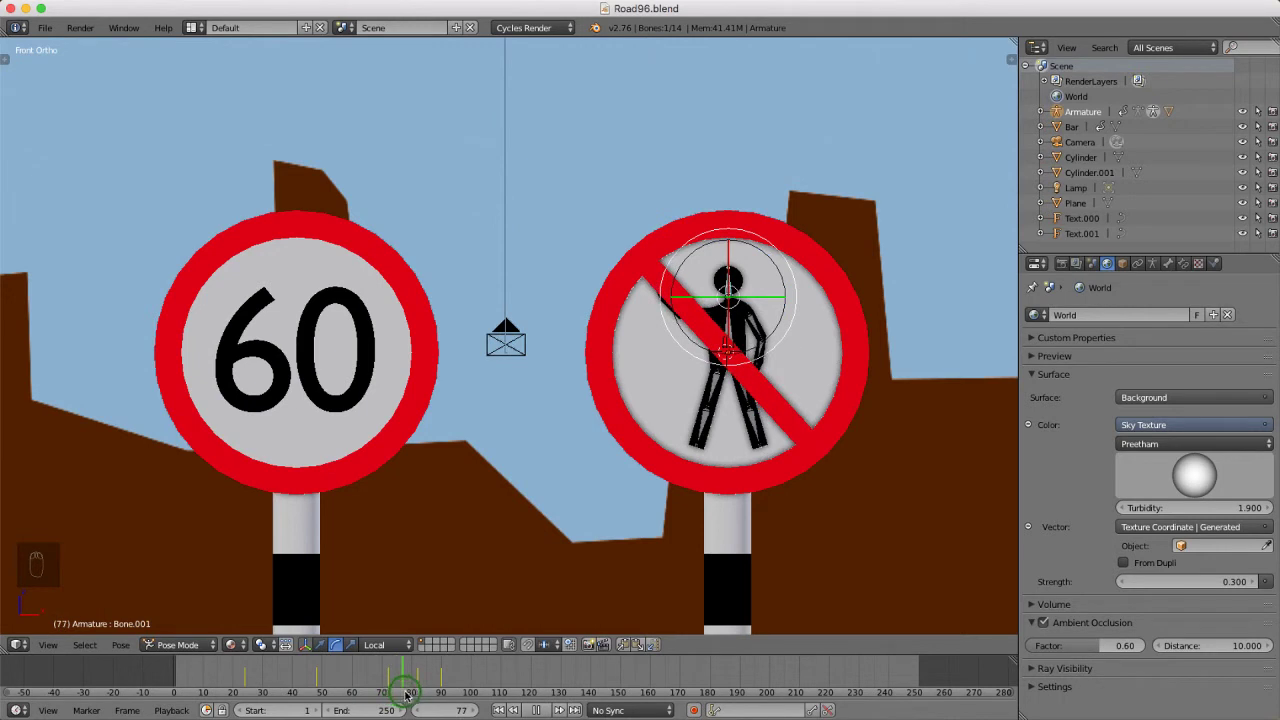
{"action": "right_click", "coordinate": [716, 378]}
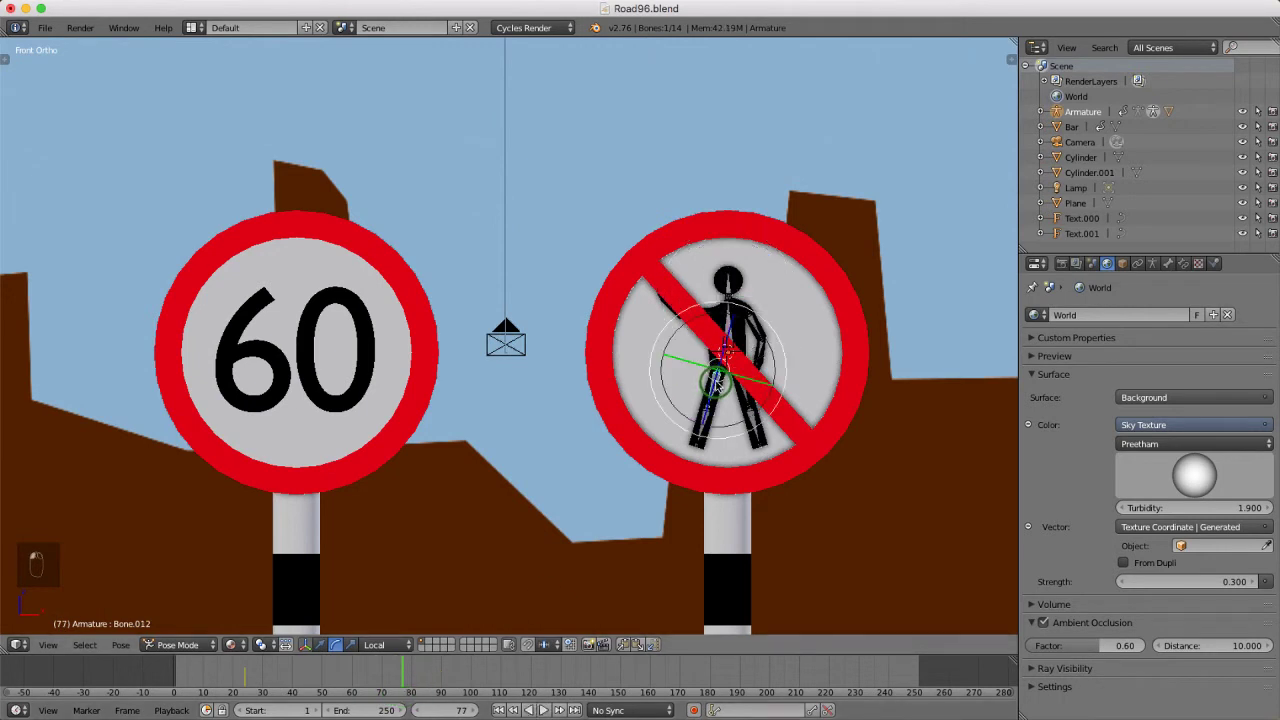
{"action": "scroll", "coordinate": [716, 382], "scroll_direction": "up", "scroll_amount": 4}
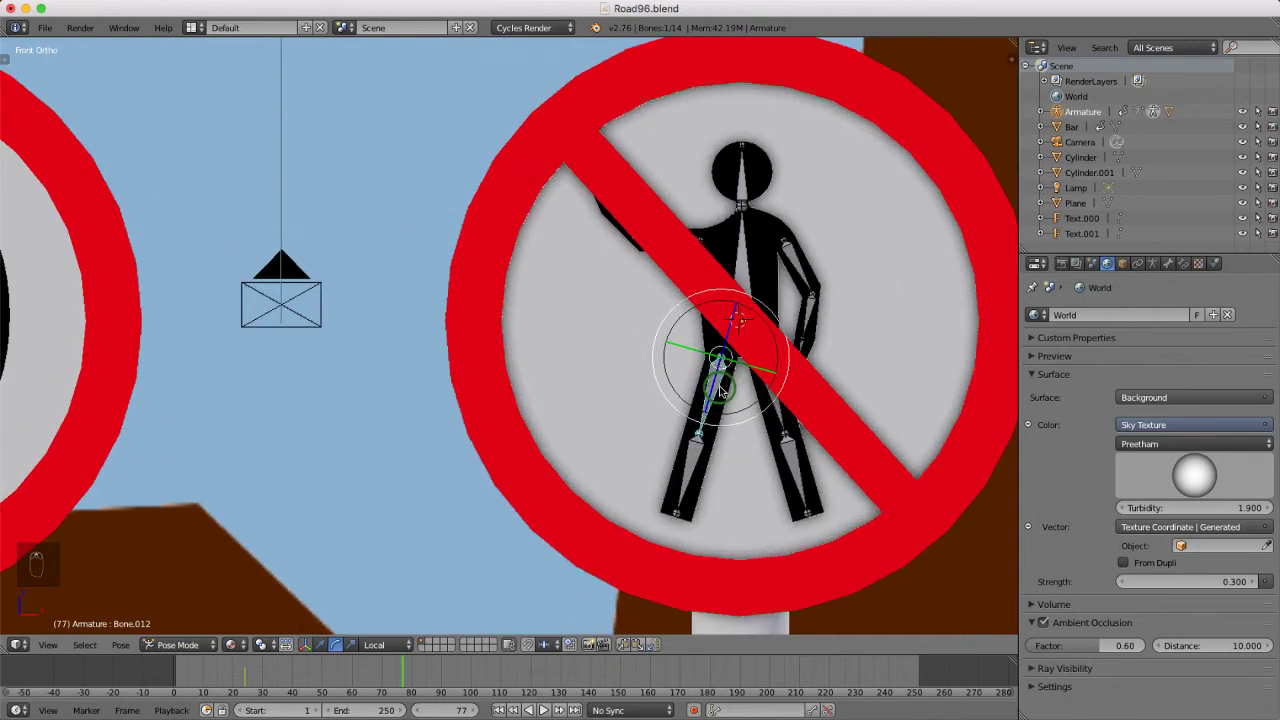
{"action": "key", "text": "i"}
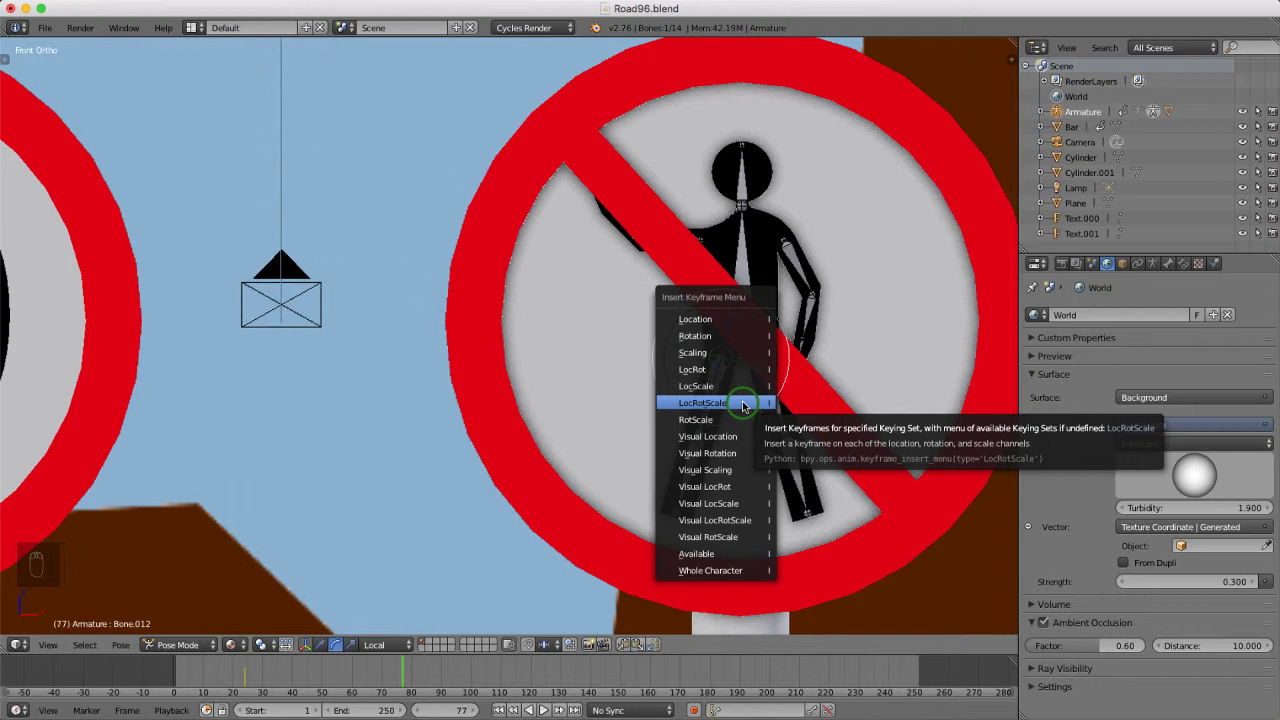
{"action": "left_click", "coordinate": [743, 404]}
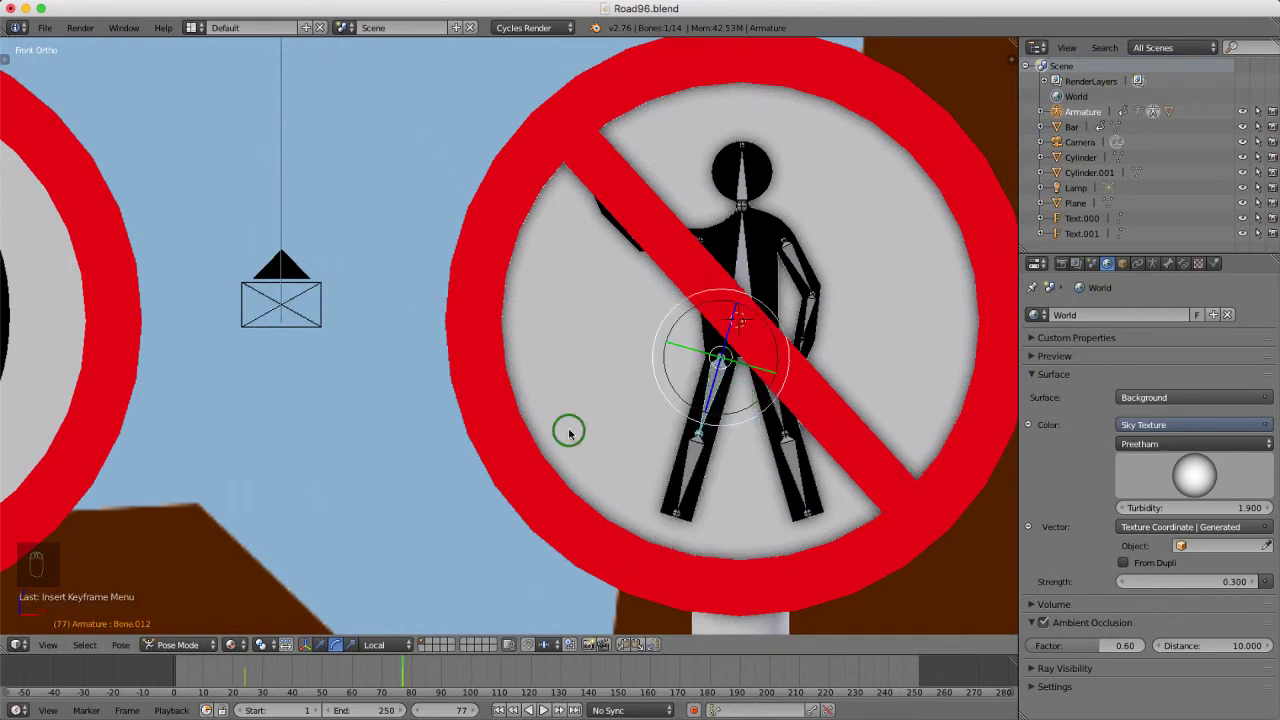
At frame 96, rotate the same upper leg bone inward beside the other leg and insert a LocRotScale keyframe.
{"action": "left_click_drag", "start_coordinate": [404, 669], "coordinate": [460, 672]}
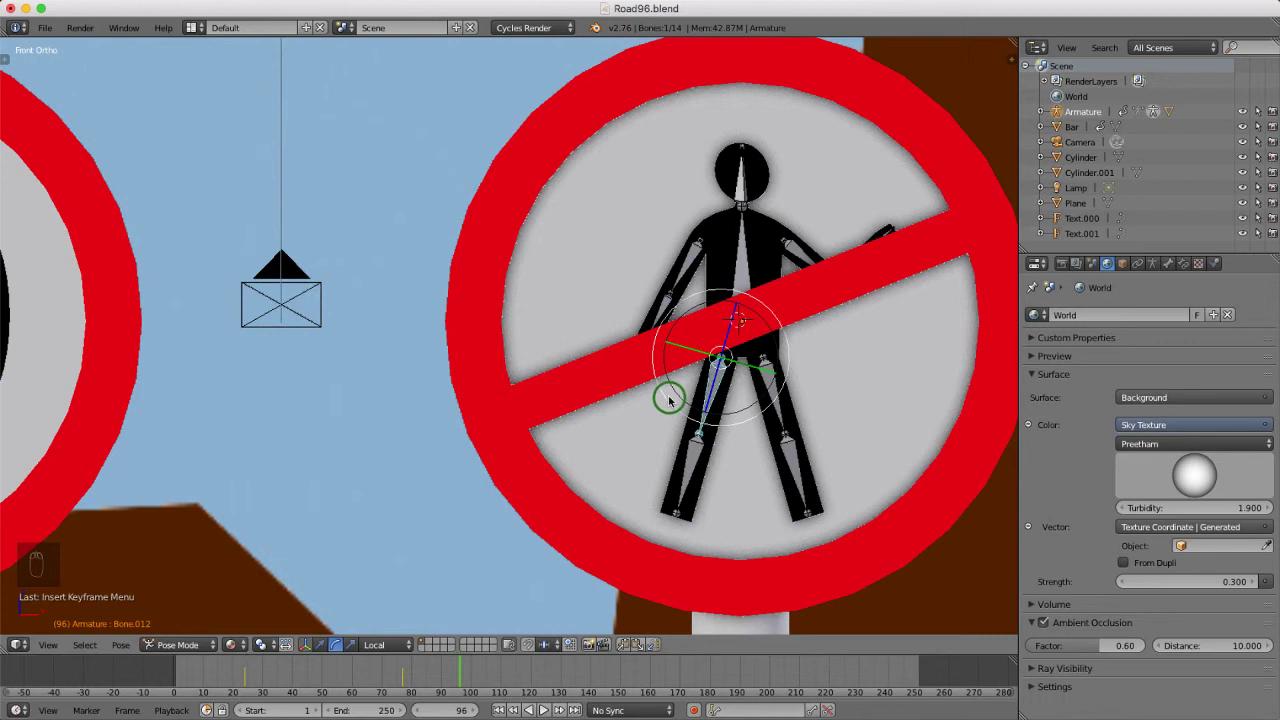
{"action": "left_click_drag", "start_coordinate": [668, 398], "coordinate": [709, 410]}
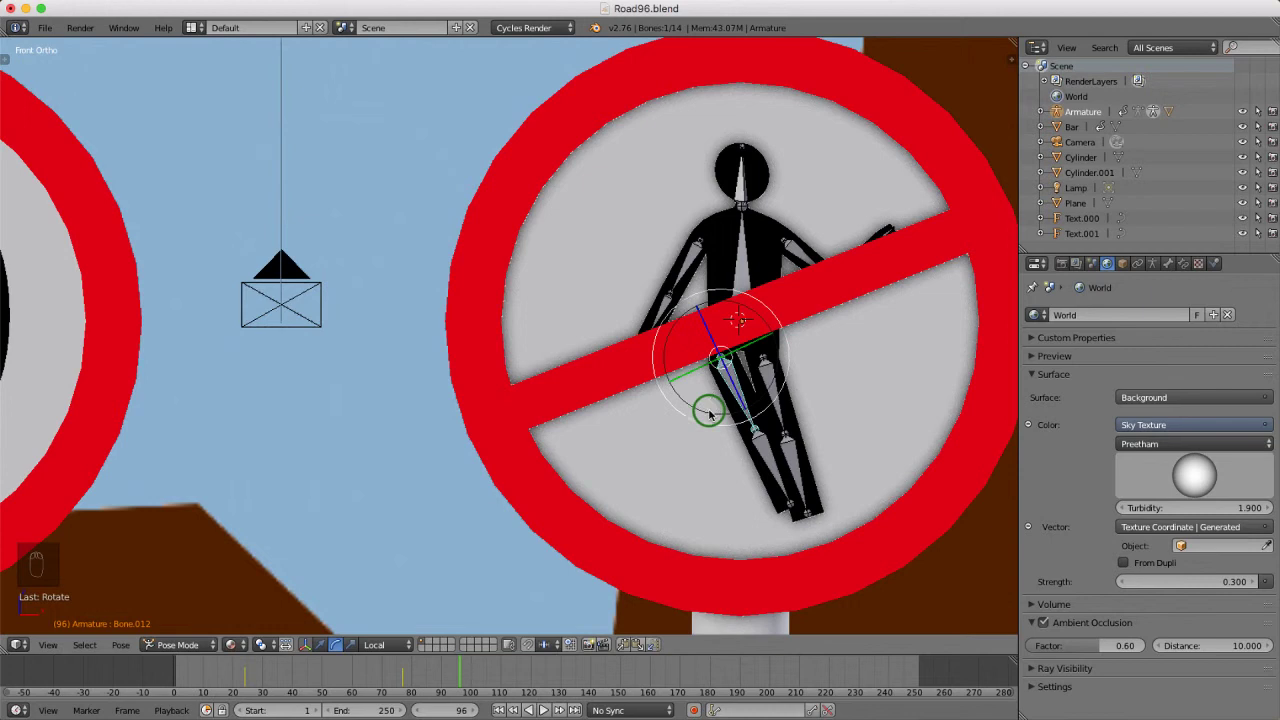
{"action": "key", "text": "i"}
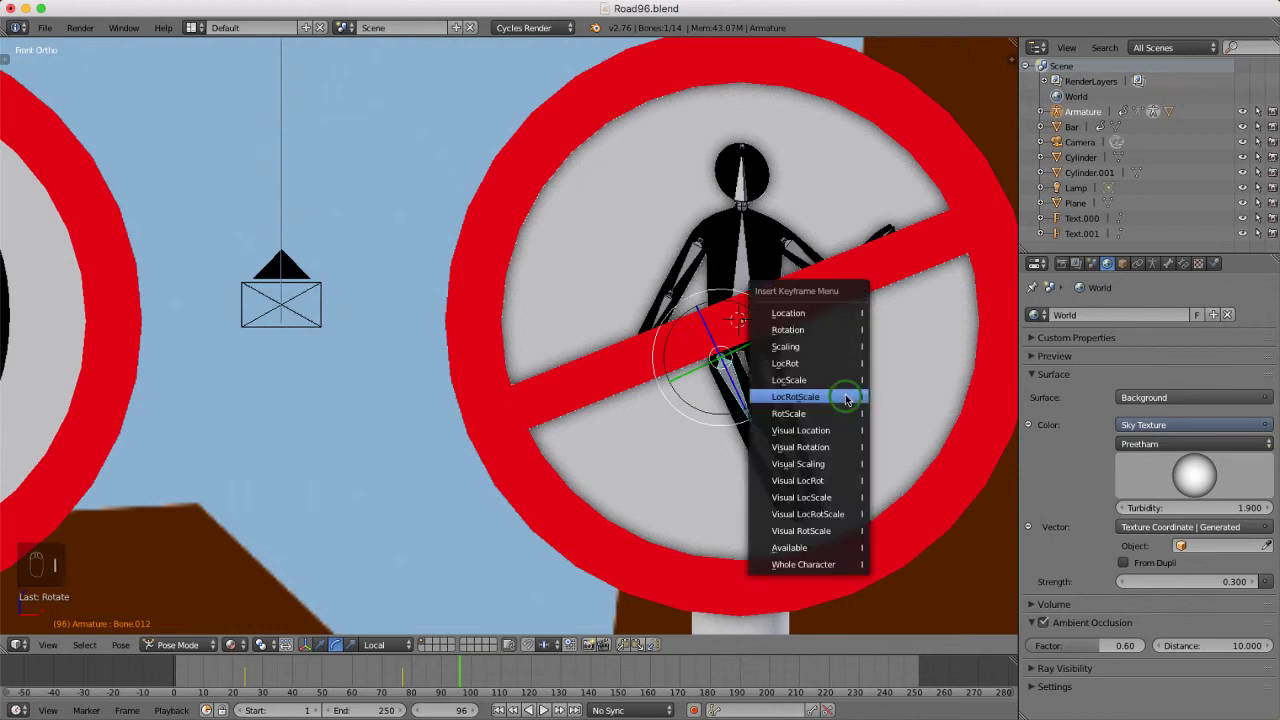
{"action": "left_click", "coordinate": [845, 396]}
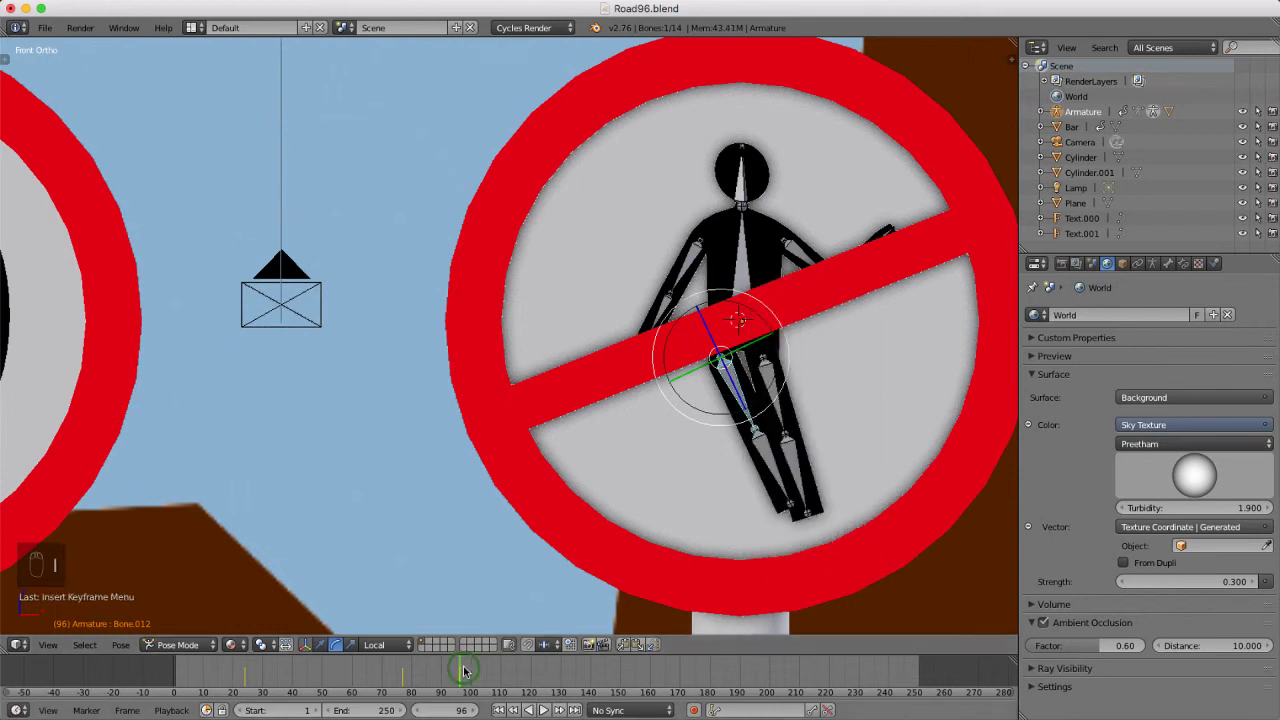
Scrub through the leg animation, select the head bone to check its keyframes, and return to frame 1.
{"action": "left_click_drag", "start_coordinate": [462, 668], "coordinate": [437, 677]}
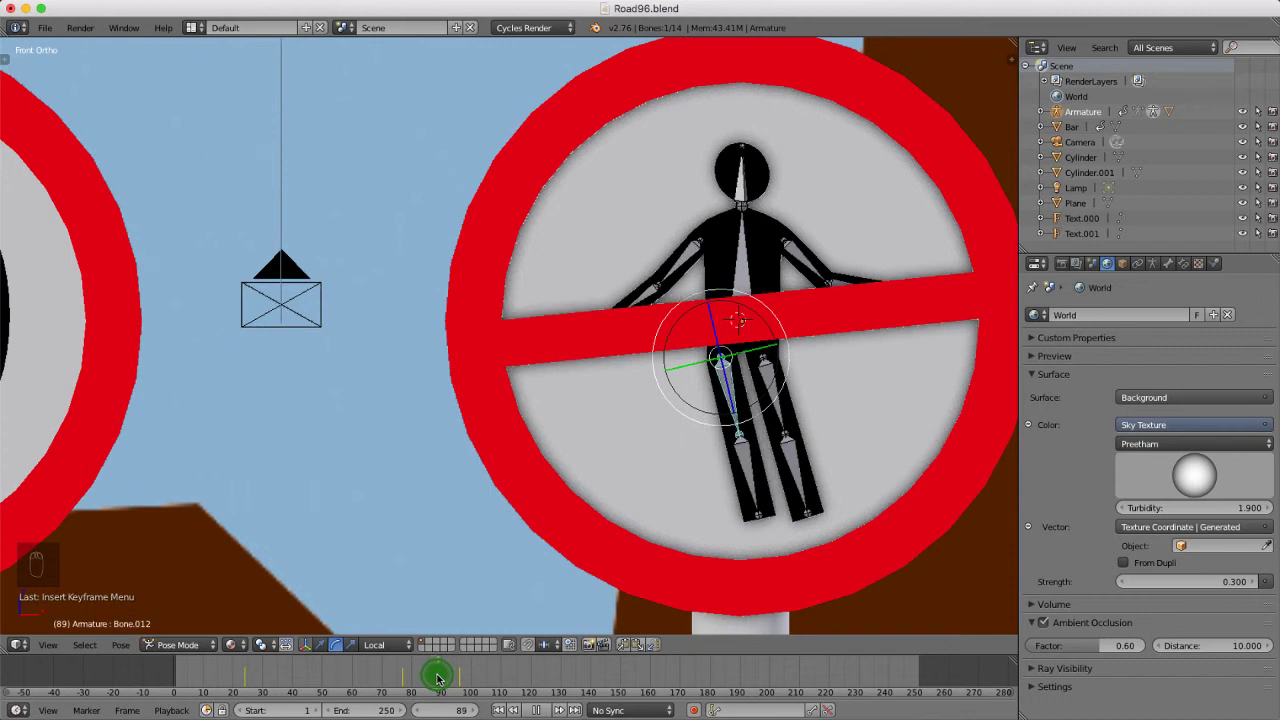
{"action": "right_click", "coordinate": [740, 185]}
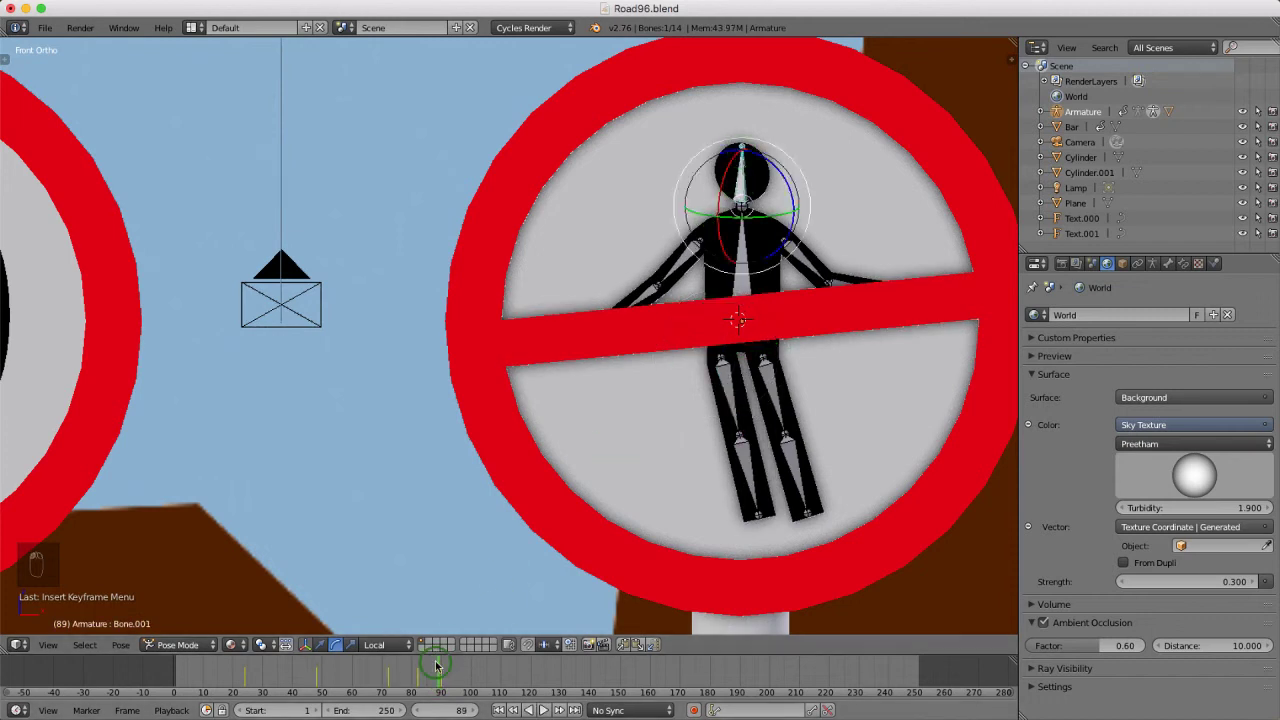
{"action": "mouse_move", "coordinate": [435, 666]}
{"action": "left_mouse_down"}
{"action": "mouse_move", "coordinate": [447, 677]}
{"action": "mouse_move", "coordinate": [423, 672]}
{"action": "left_mouse_up"}
{"action": "left_click", "coordinate": [497, 710]}
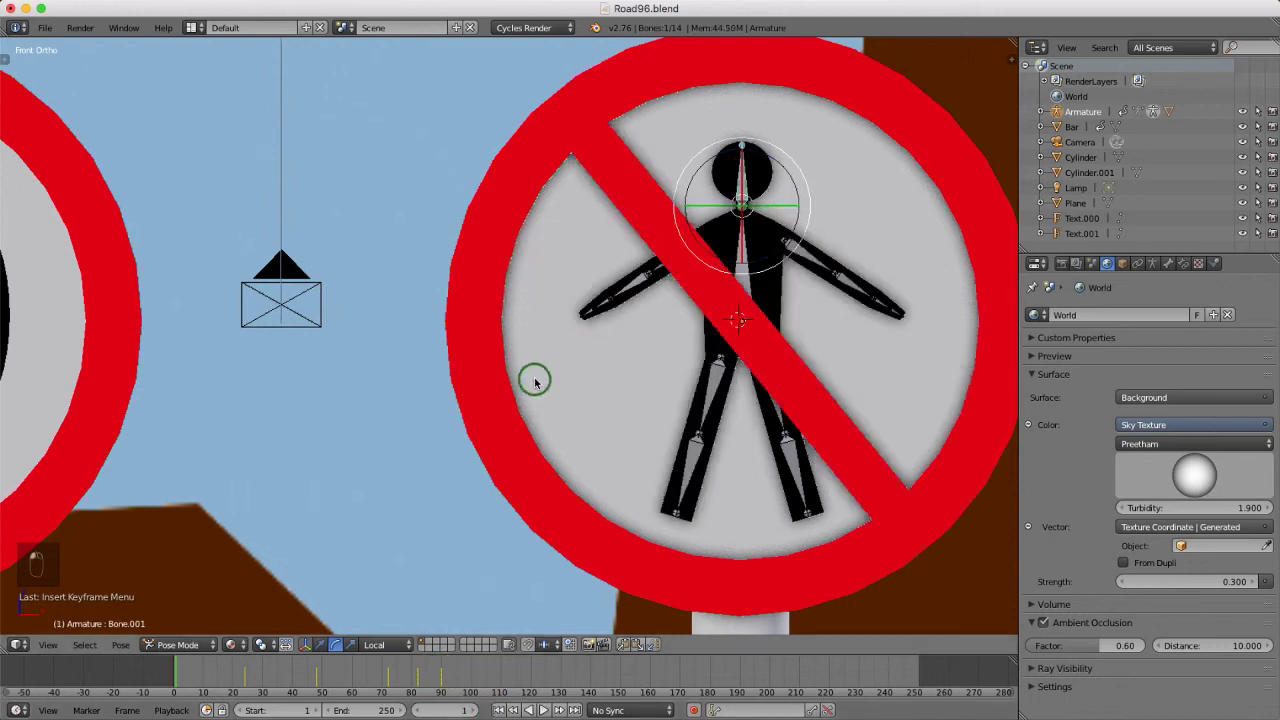
Split the 3D view into two side-by-side views and show the camera view in one of them.
{"action": "scroll", "coordinate": [658, 347], "scroll_direction": "down", "scroll_amount": 3}
{"action": "scroll", "coordinate": [665, 347], "scroll_direction": "down", "scroll_amount": 2}
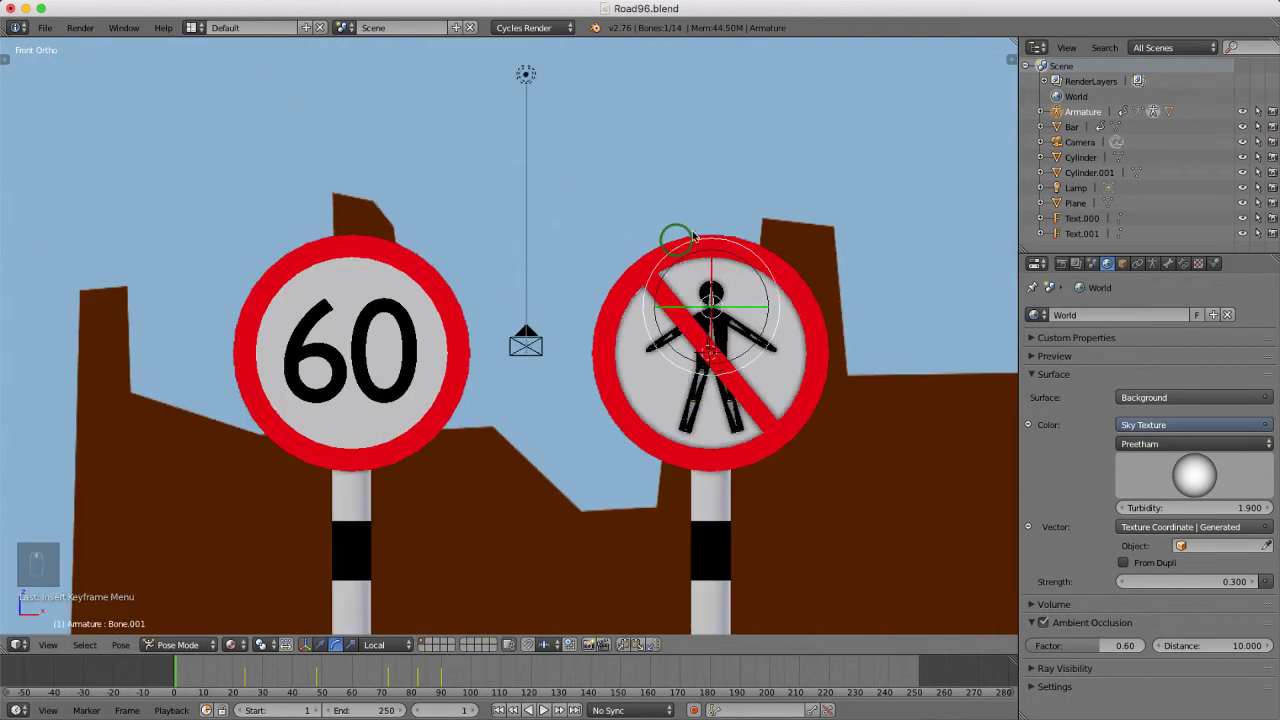
{"action": "left_click_drag", "start_coordinate": [1012, 40], "coordinate": [501, 111]}
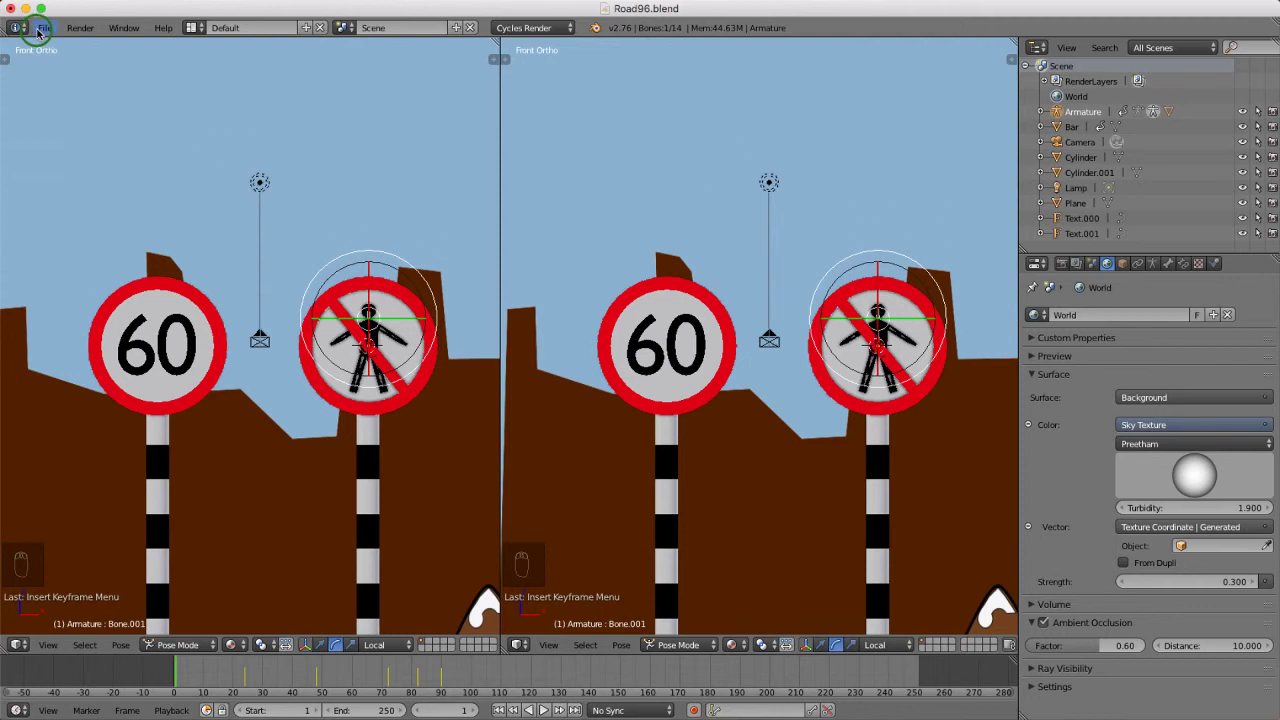
{"action": "left_click", "coordinate": [121, 30]}
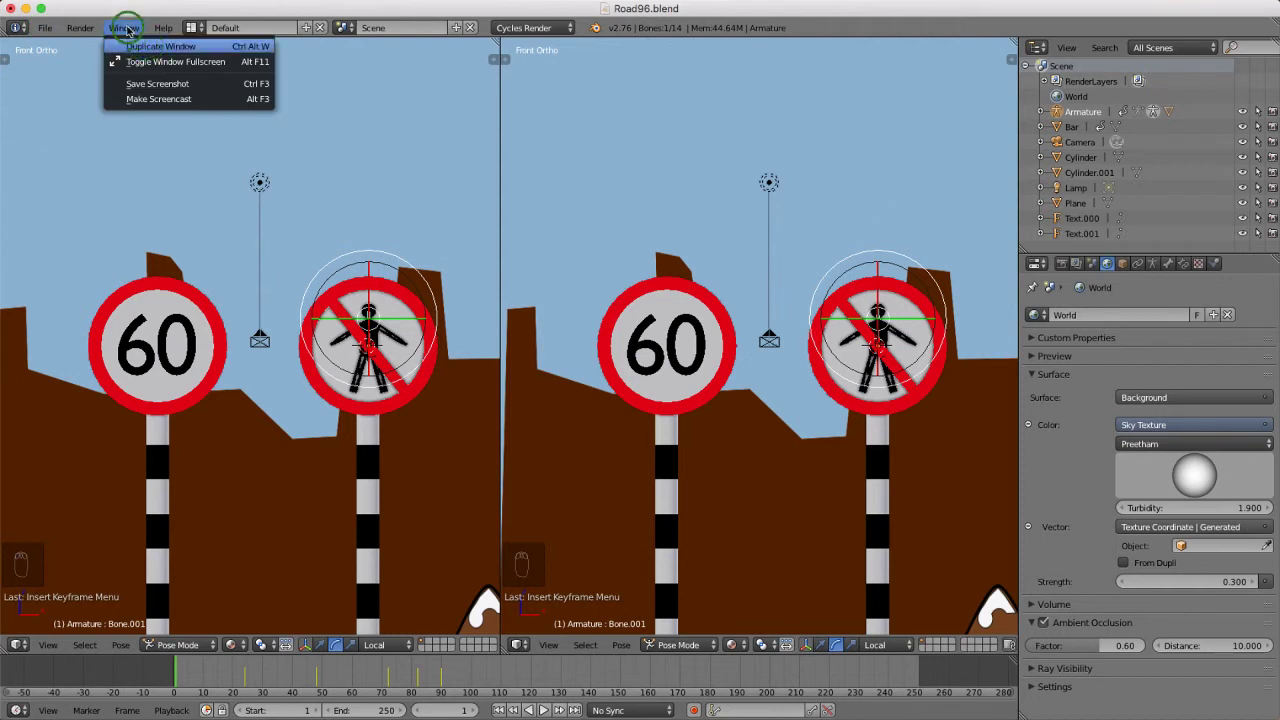
{"action": "left_click", "coordinate": [125, 29]}
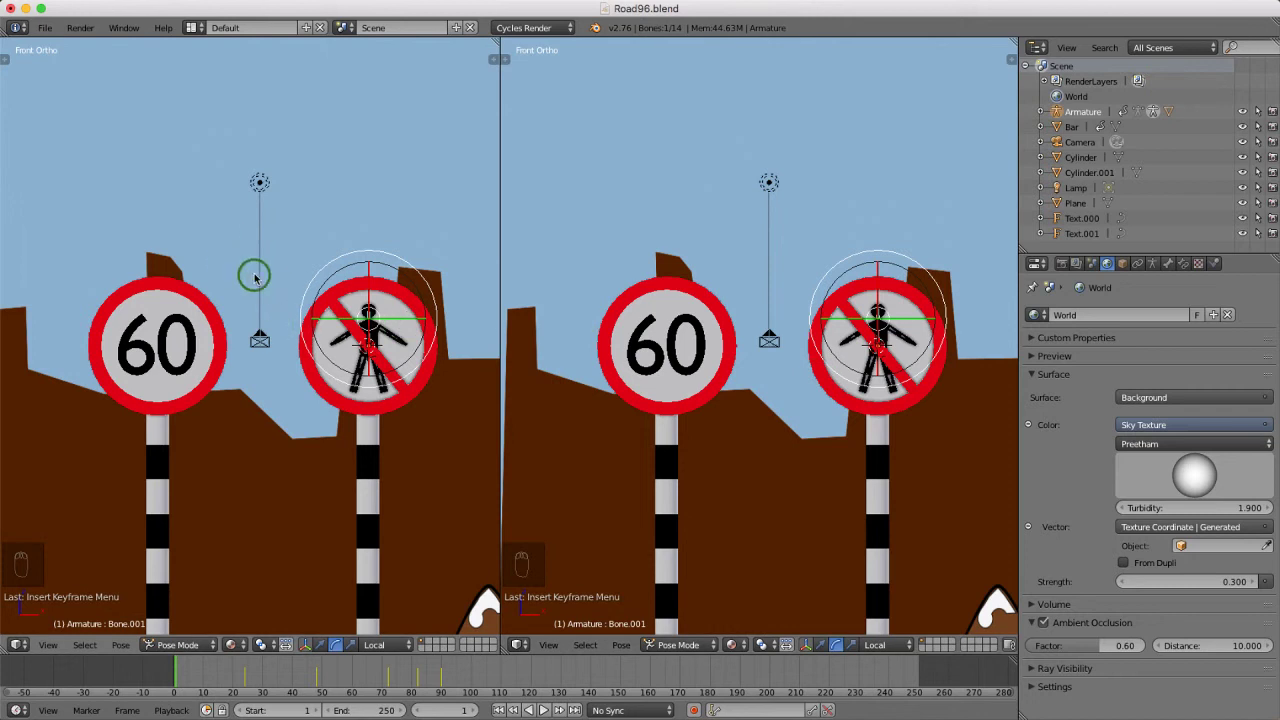
{"action": "key", "text": "KP_0"}
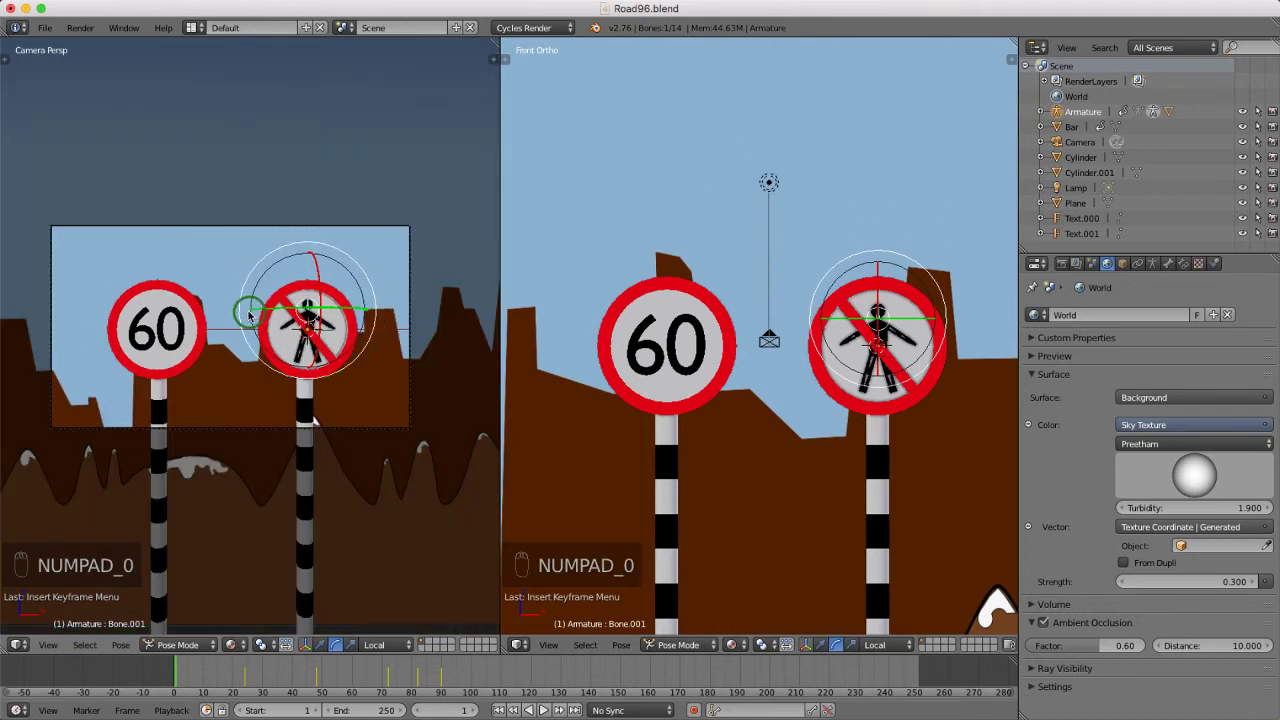
{"action": "scroll", "coordinate": [250, 316], "scroll_direction": "up", "scroll_amount": 1}
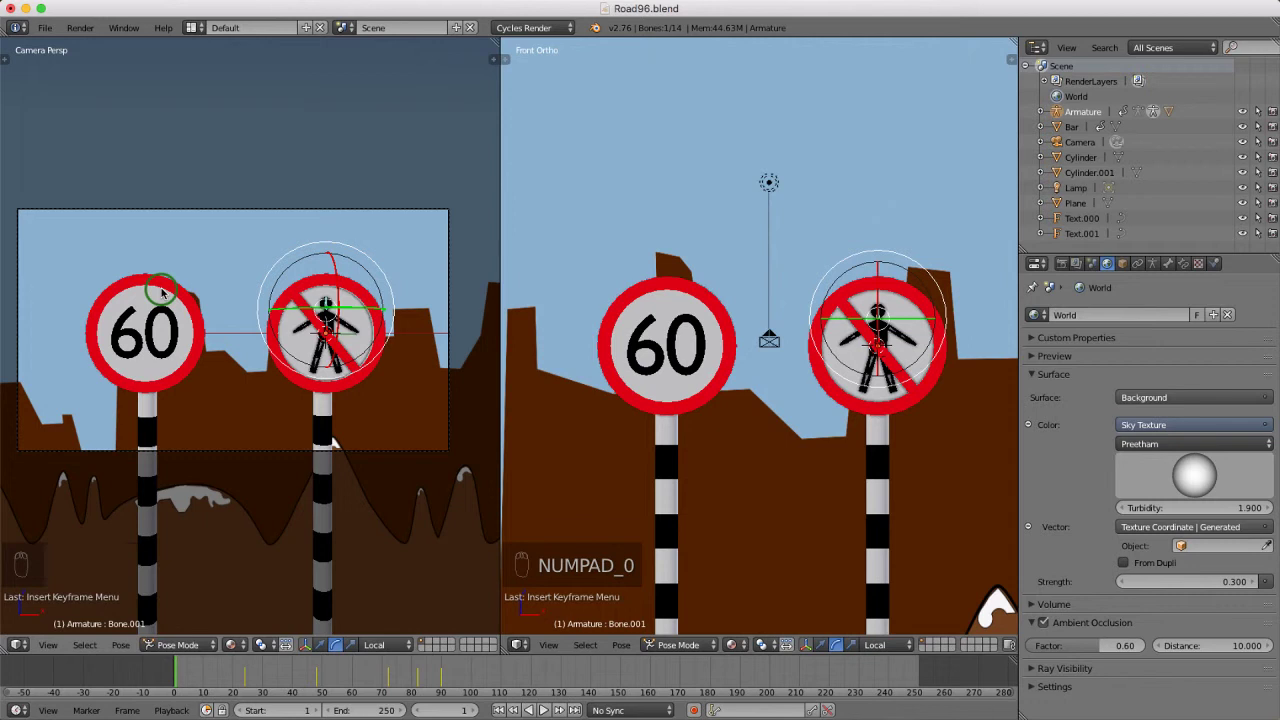
{"action": "scroll", "coordinate": [740, 345], "scroll_direction": "up", "scroll_amount": 1}
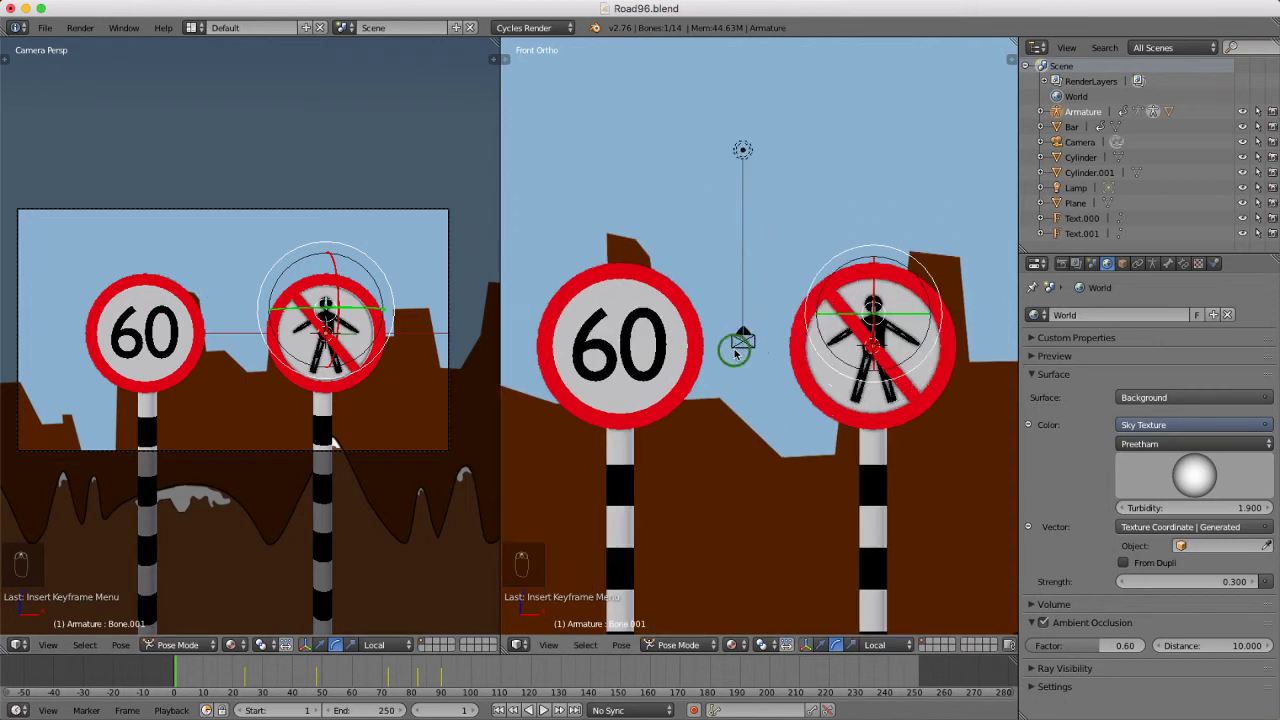
Select the camera and insert a LocRotScale keyframe for it at frame 1.
{"action": "right_click", "coordinate": [746, 343]}
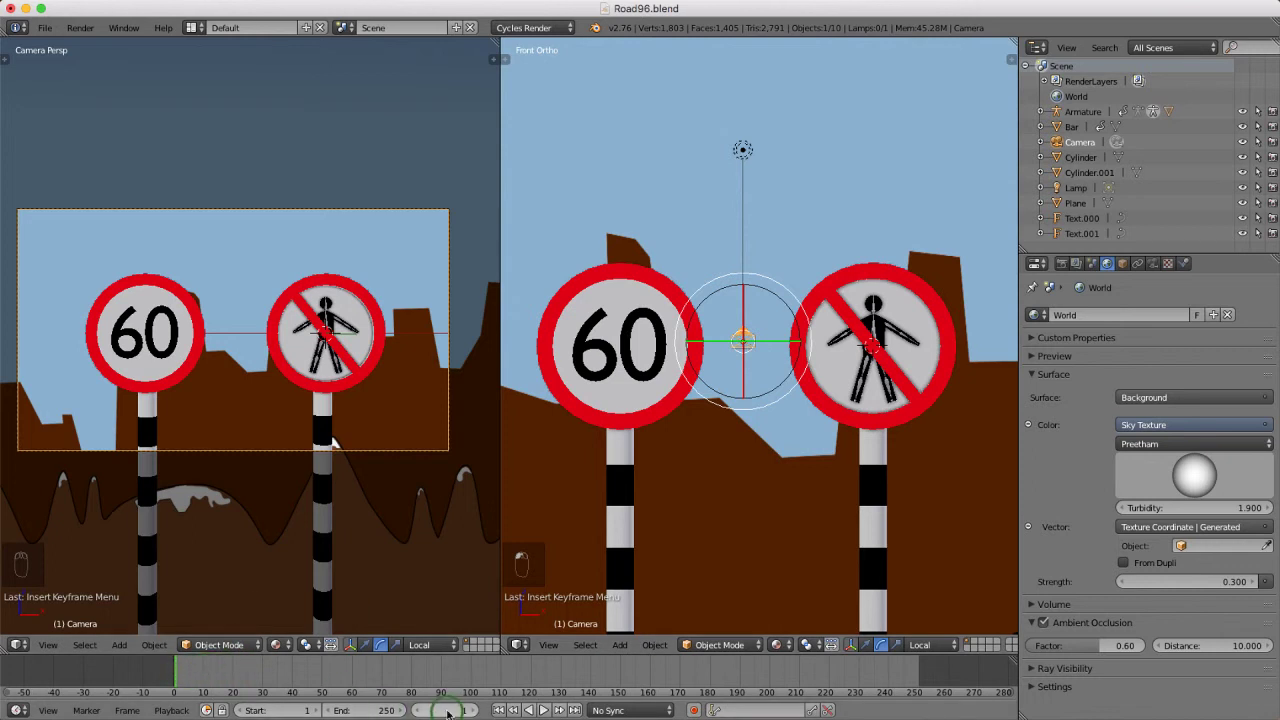
{"action": "key", "text": "i"}
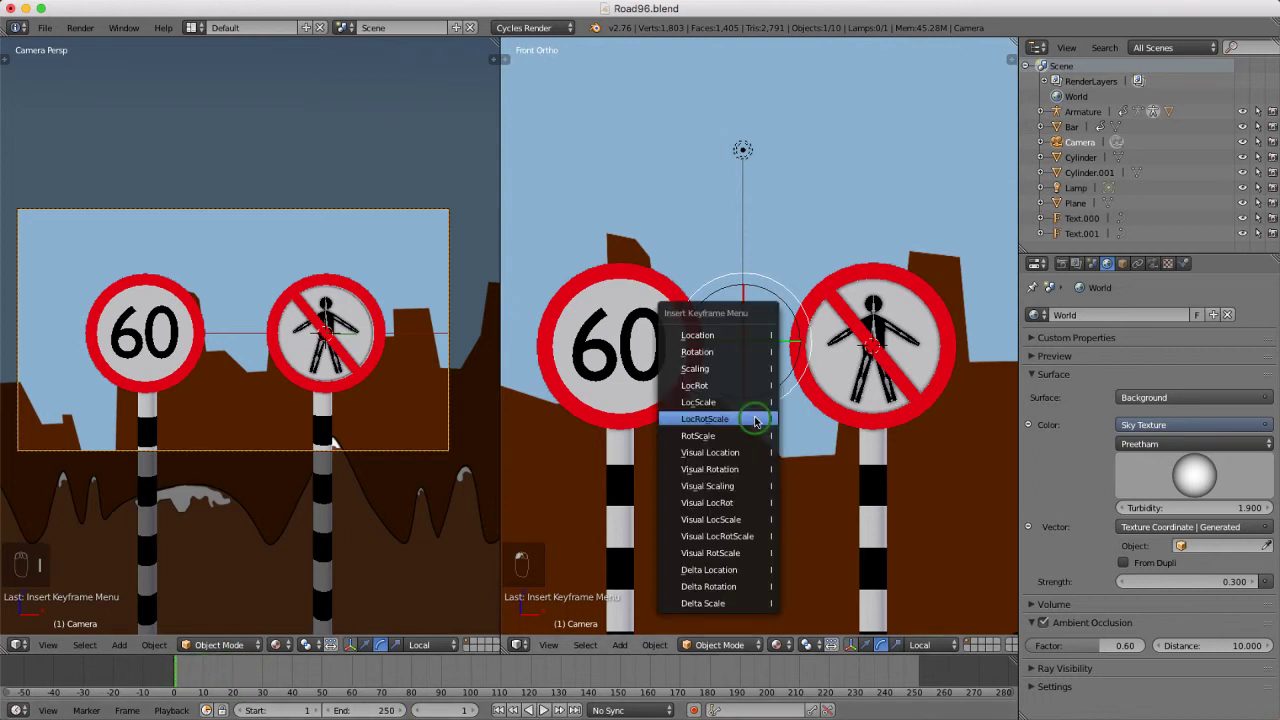
{"action": "left_click", "coordinate": [727, 421]}
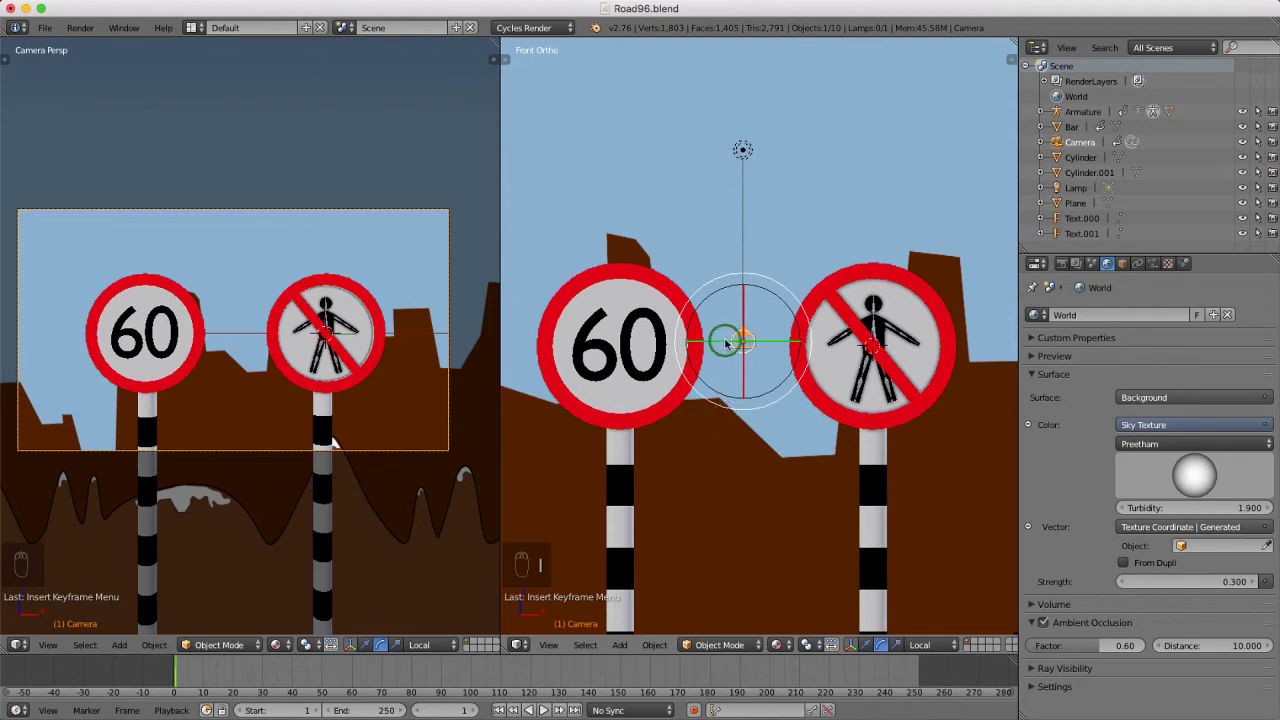
Show the scene from the top beside the camera view and insert a LocRot keyframe for the camera at frame 51.
{"action": "key", "text": "KP_7"}
{"action": "scroll", "coordinate": [712, 330], "scroll_direction": "down", "scroll_amount": 3}
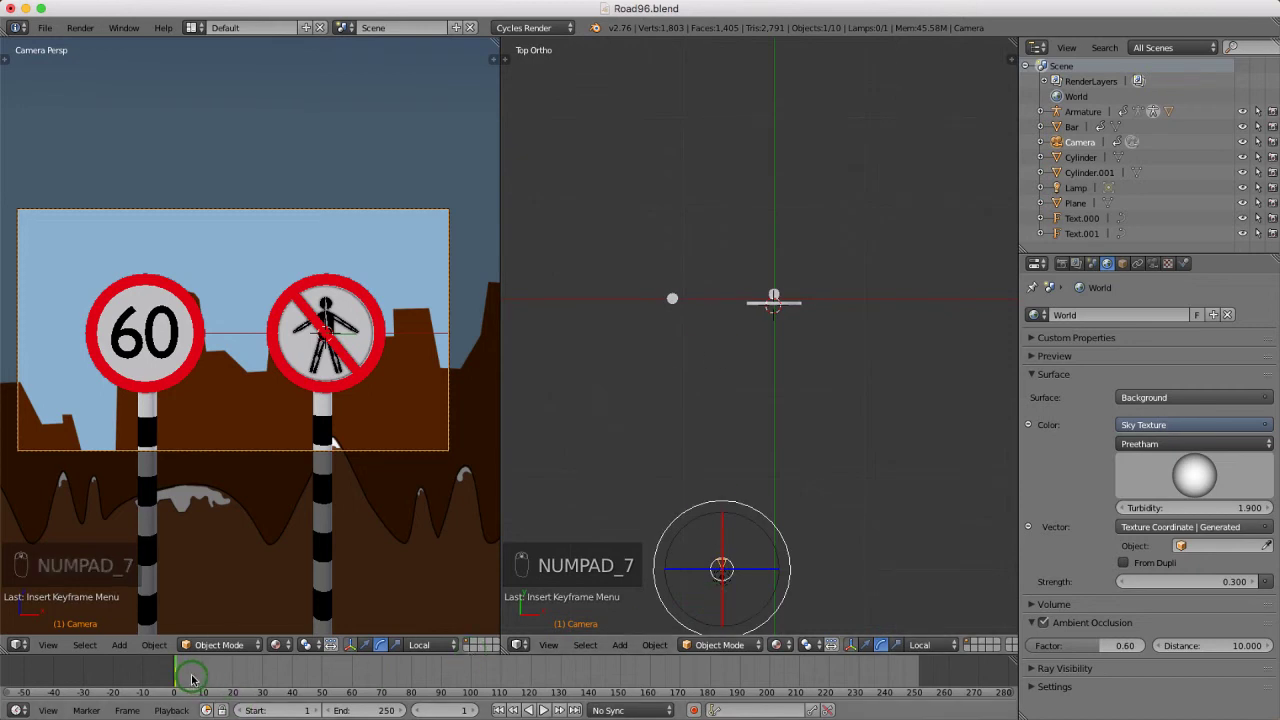
{"action": "left_click_drag", "start_coordinate": [192, 677], "coordinate": [320, 680]}
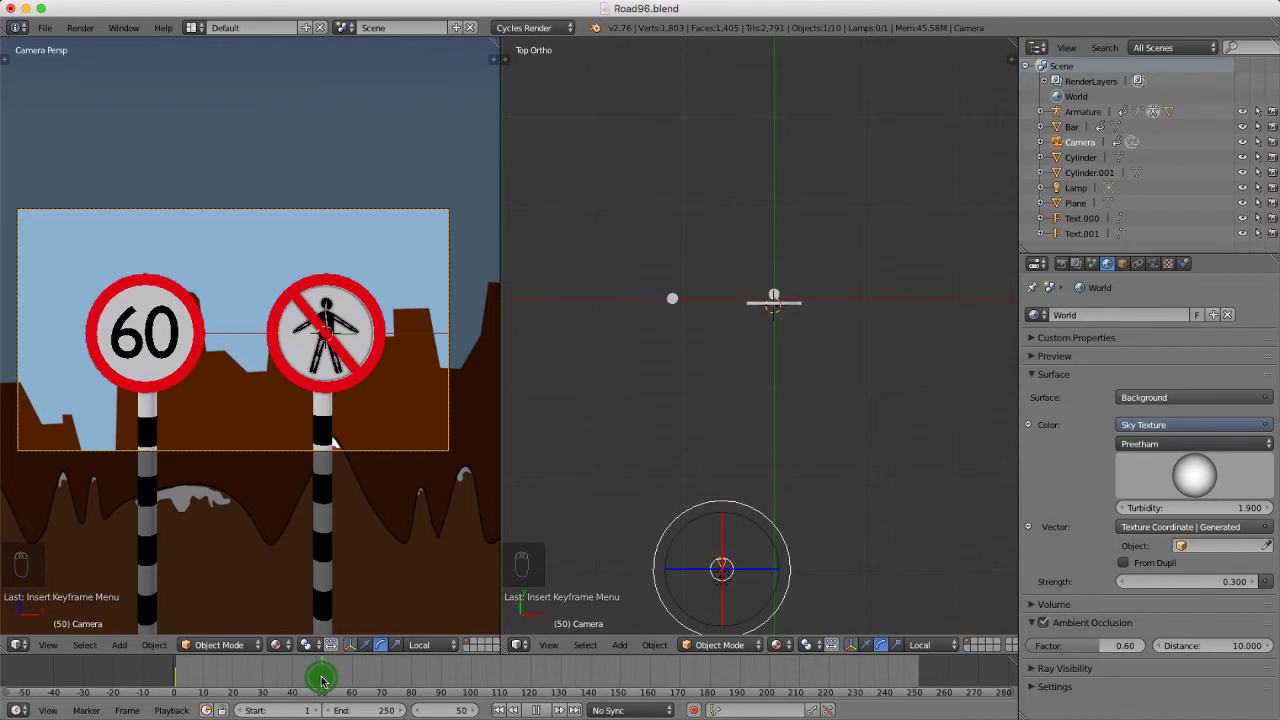
{"action": "left_click_drag", "start_coordinate": [324, 681], "coordinate": [326, 677]}
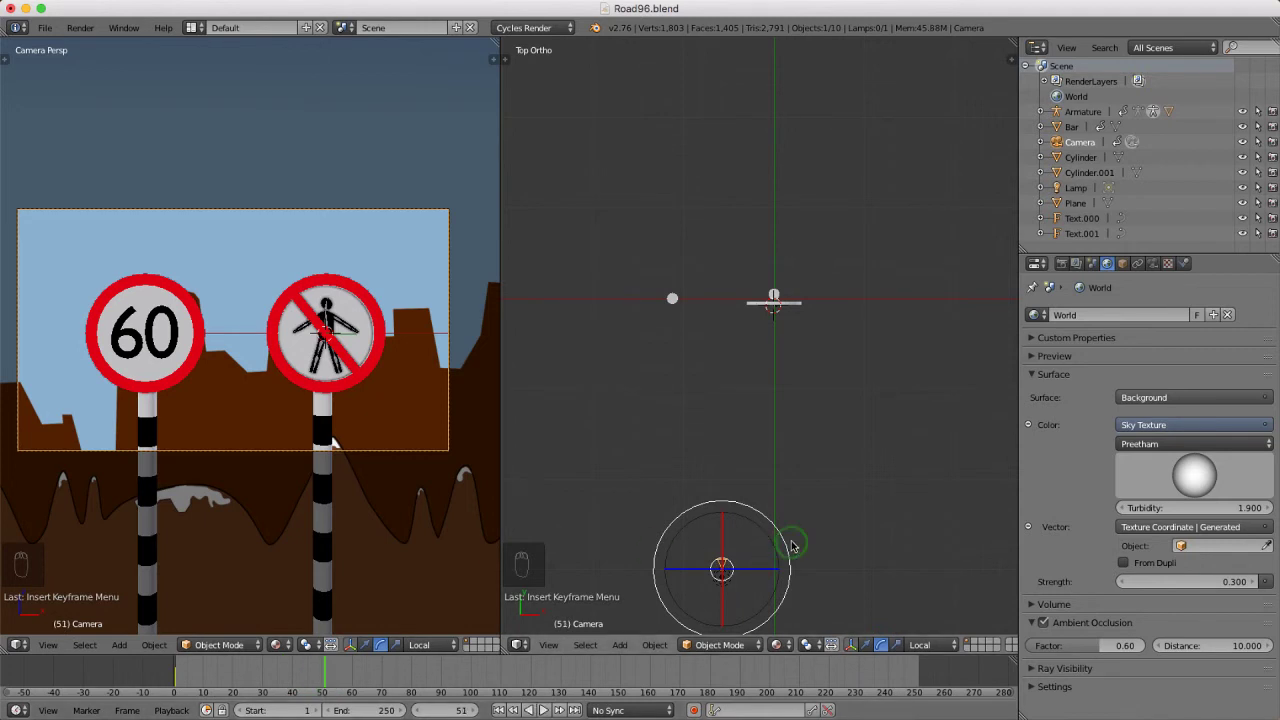
{"action": "key", "text": "i"}
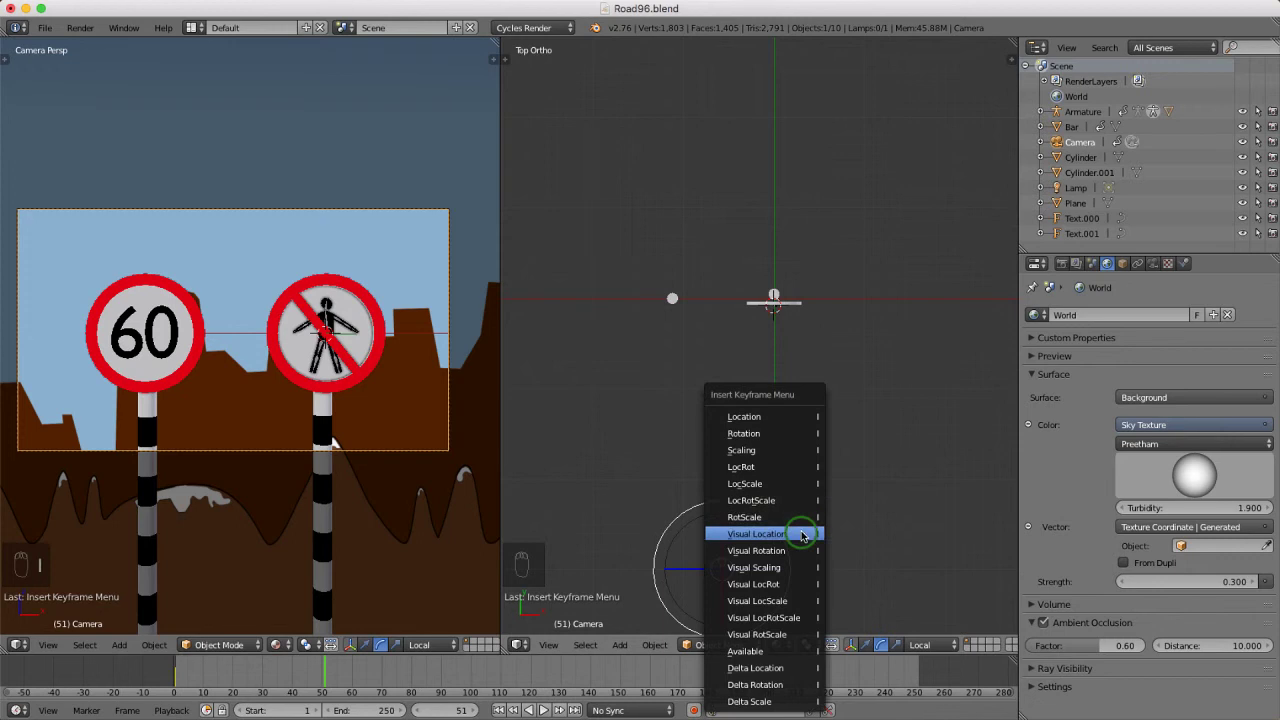
{"action": "left_click", "coordinate": [758, 467]}
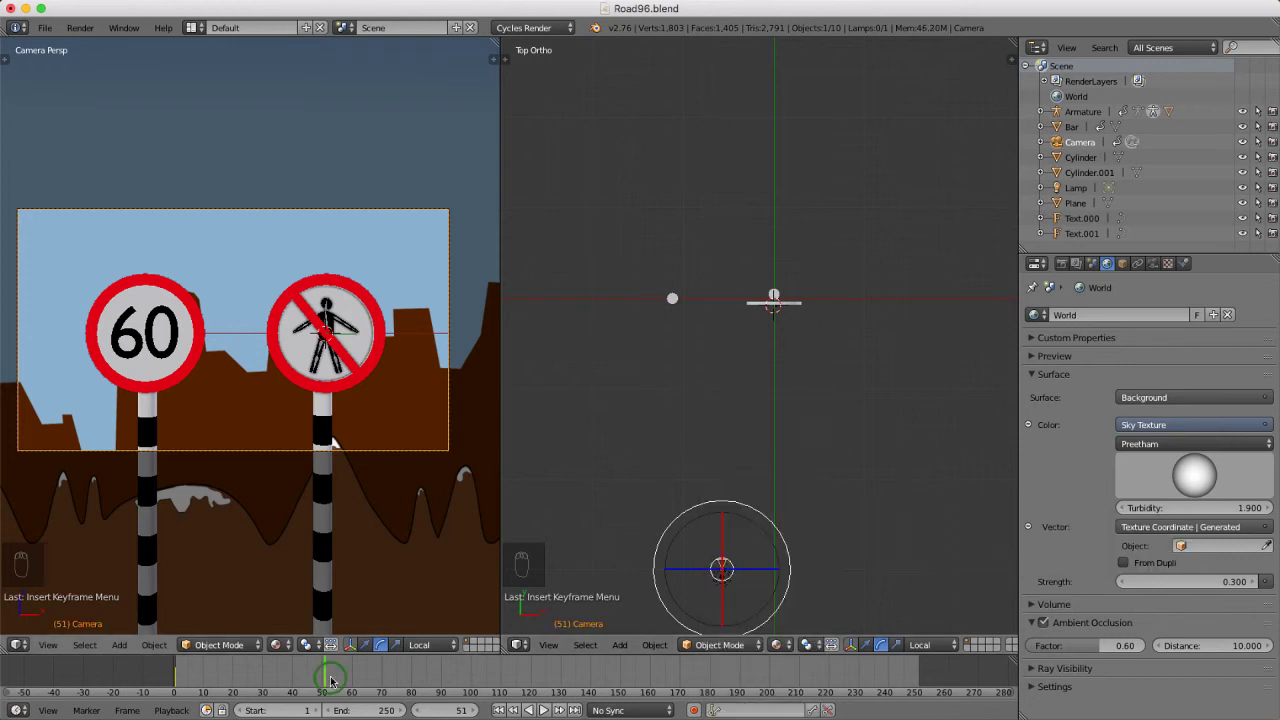
At frame 79, move the camera about 5.7 units in X and 16.9 units in Y to frame the pedestrian sign.
{"action": "left_click_drag", "start_coordinate": [323, 668], "coordinate": [408, 678]}
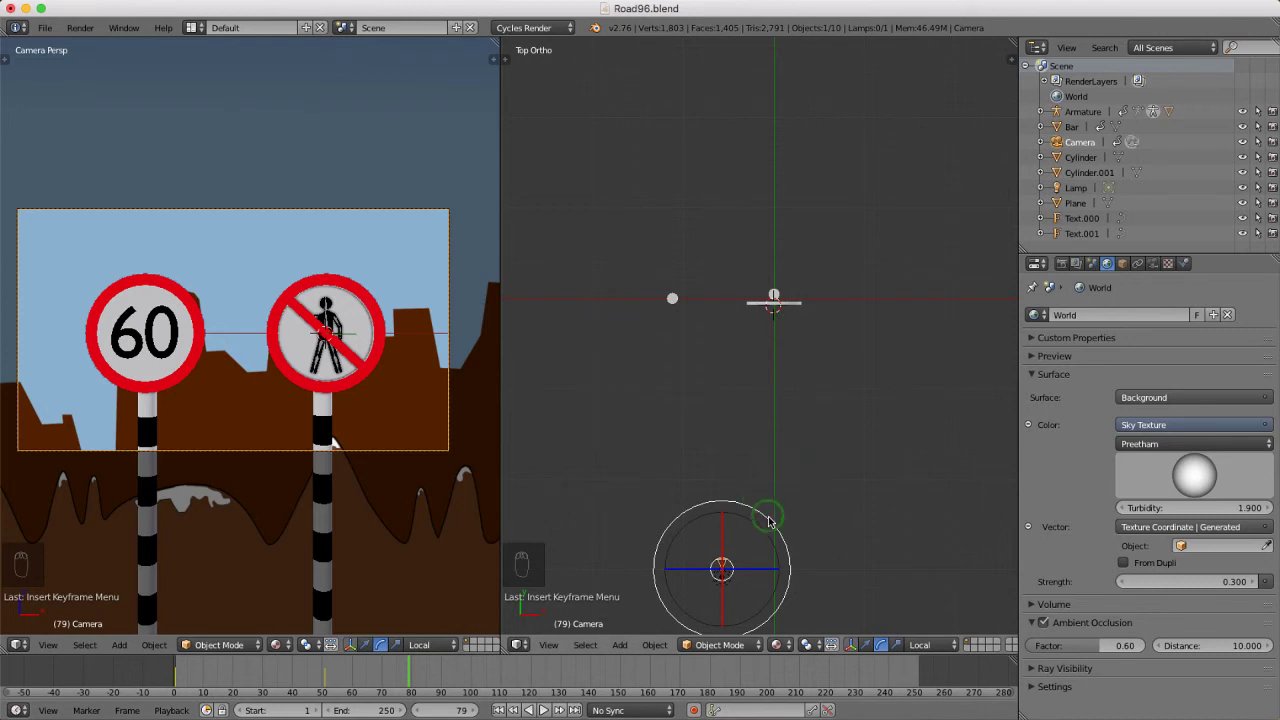
{"action": "key", "text": "g"}
{"action": "left_click_drag", "start_coordinate": [810, 463], "coordinate": [815, 393]}
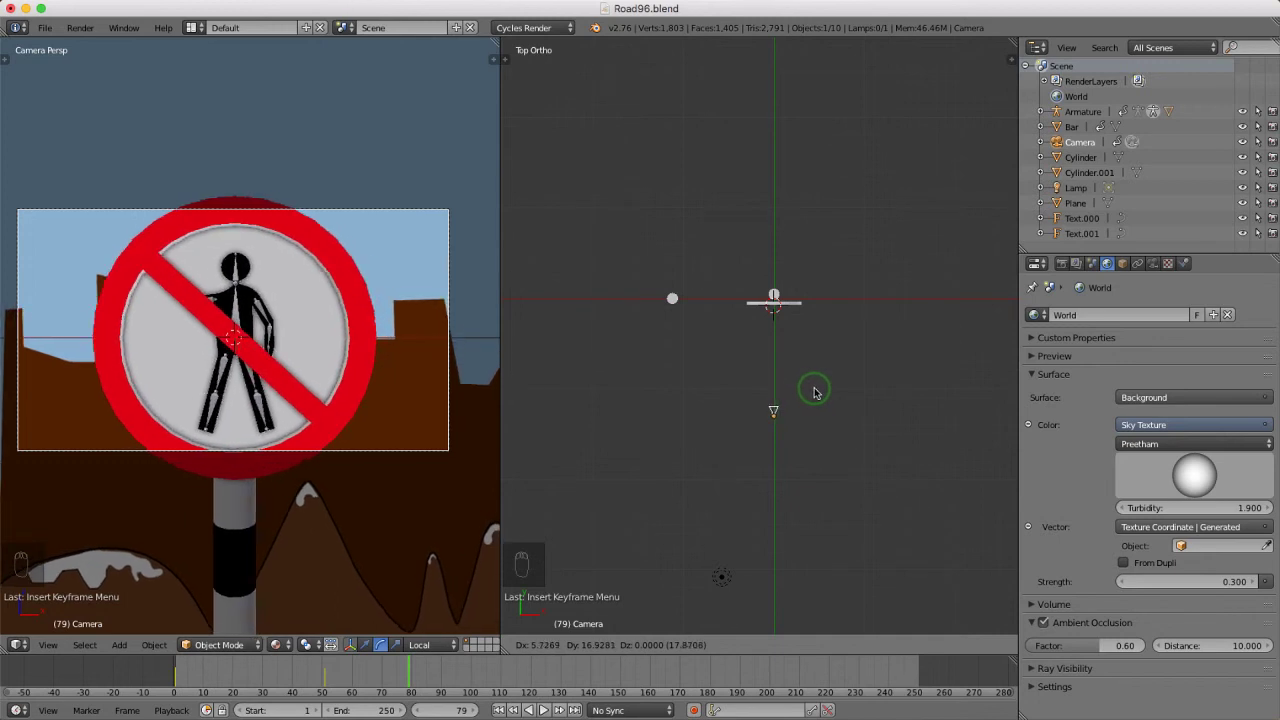
{"action": "left_click", "coordinate": [815, 393]}
Lower the camera slightly along global Z to center the pedestrian sign vertically, and insert a LocRot keyframe.
{"action": "key", "text": "g"}
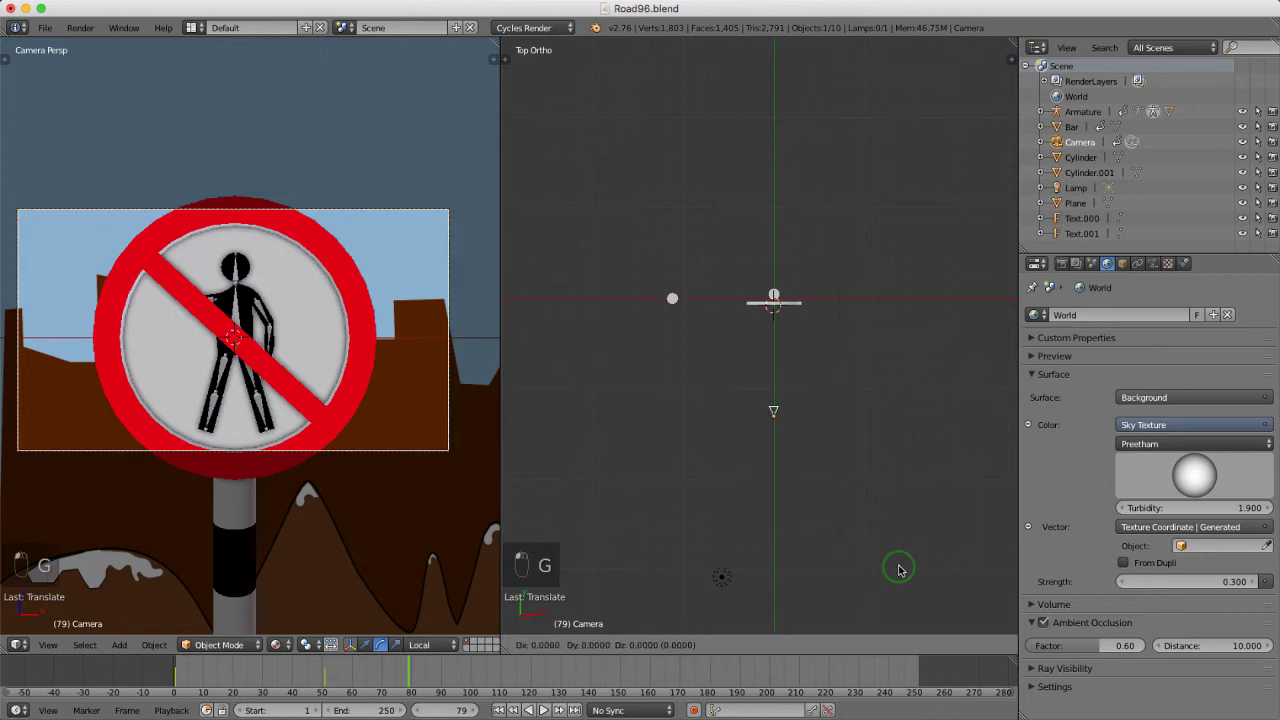
{"action": "key", "text": "z"}
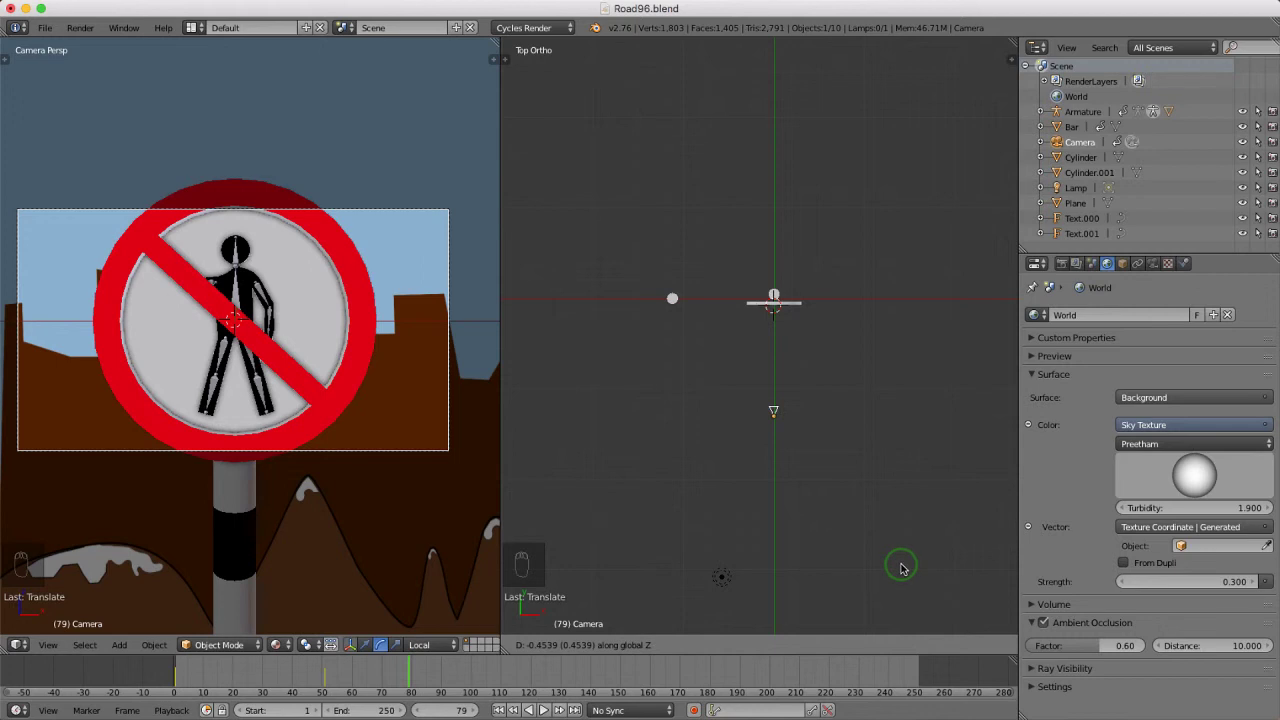
{"action": "left_click", "coordinate": [900, 567]}
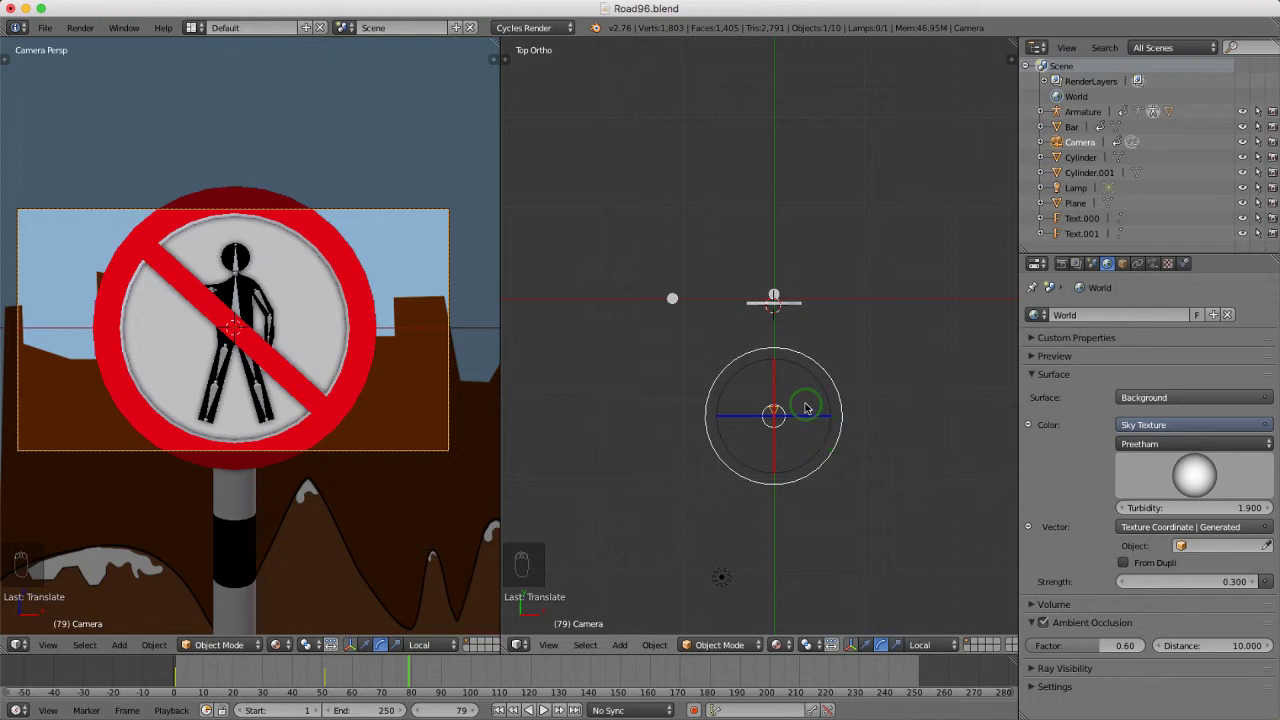
{"action": "key", "text": "i"}
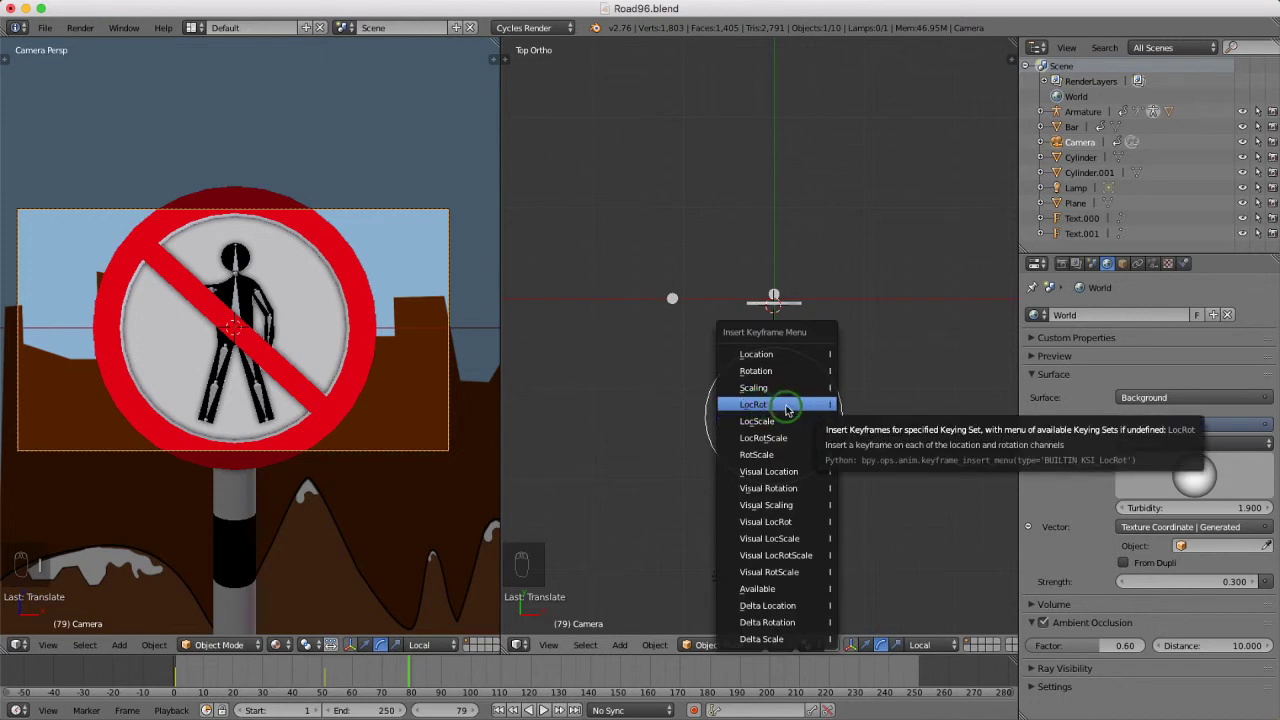
{"action": "left_click", "coordinate": [780, 404]}
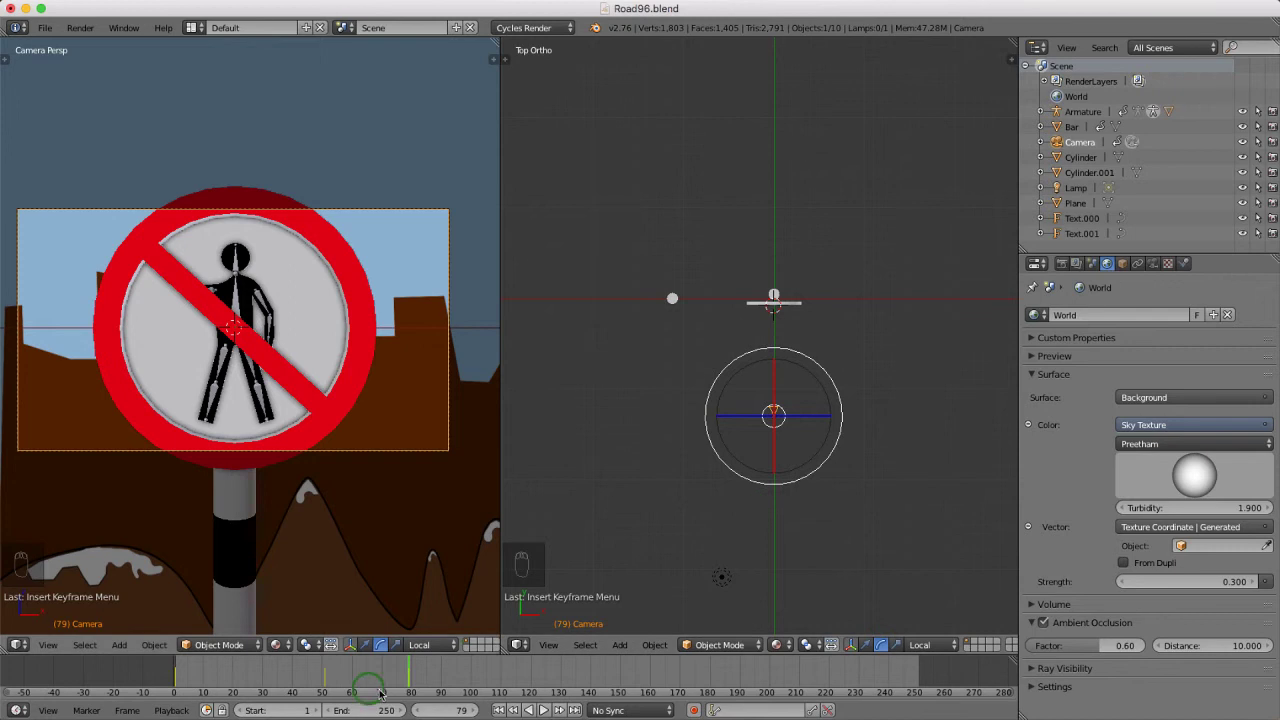
Insert a LocRot keyframe for the camera at frame 85, holding its framing of the pedestrian sign.
{"action": "mouse_move", "coordinate": [410, 670]}
{"action": "left_mouse_down"}
{"action": "mouse_move", "coordinate": [451, 680]}
{"action": "mouse_move", "coordinate": [425, 675]}
{"action": "left_mouse_up"}
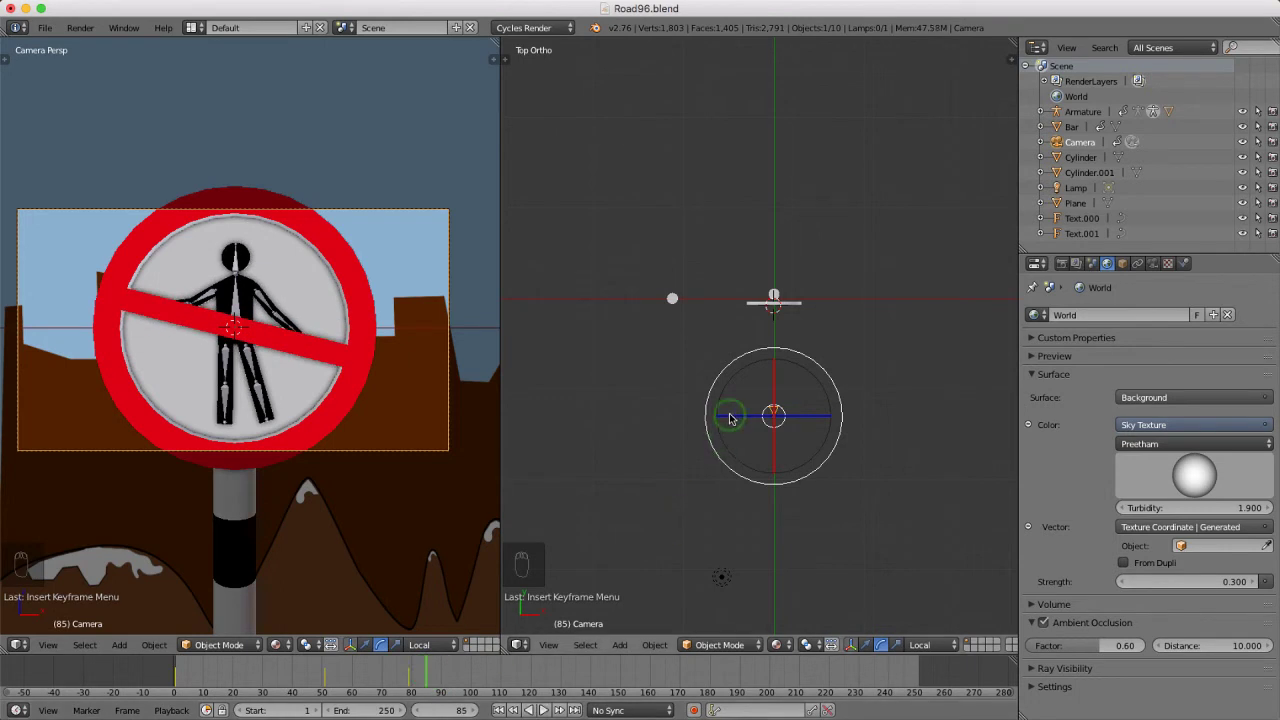
{"action": "key", "text": "i"}
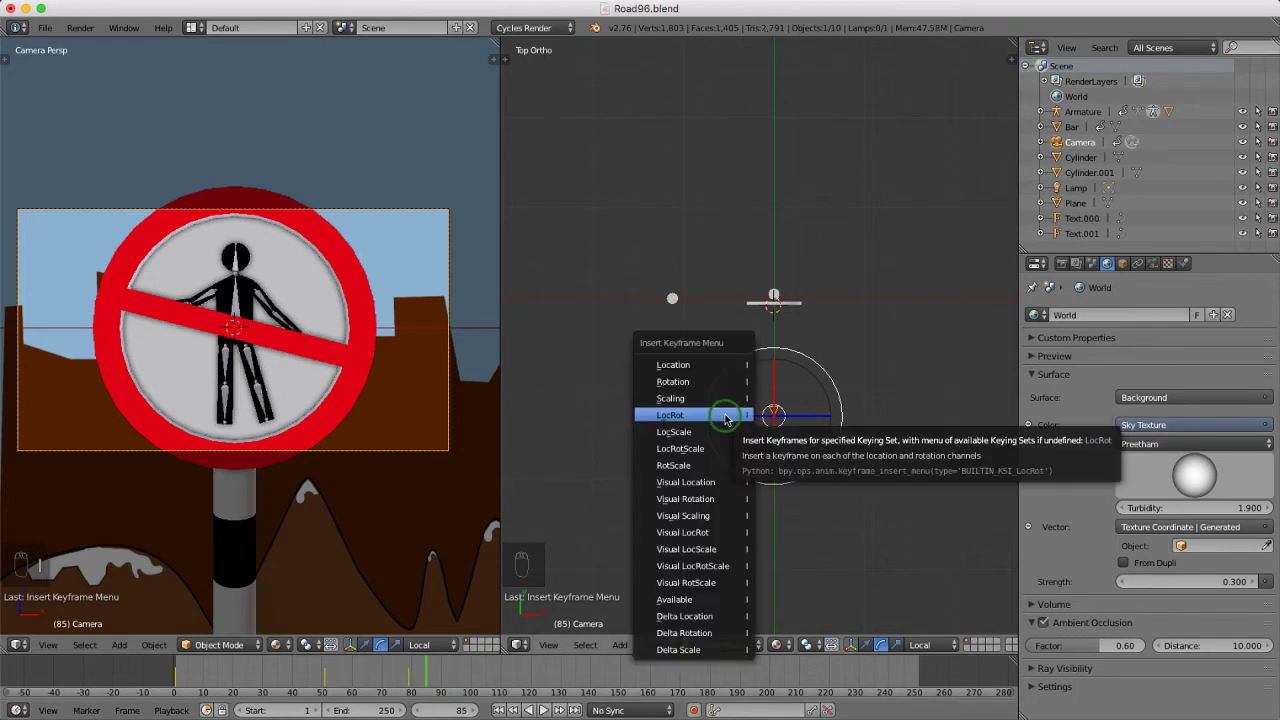
{"action": "left_click", "coordinate": [726, 415]}
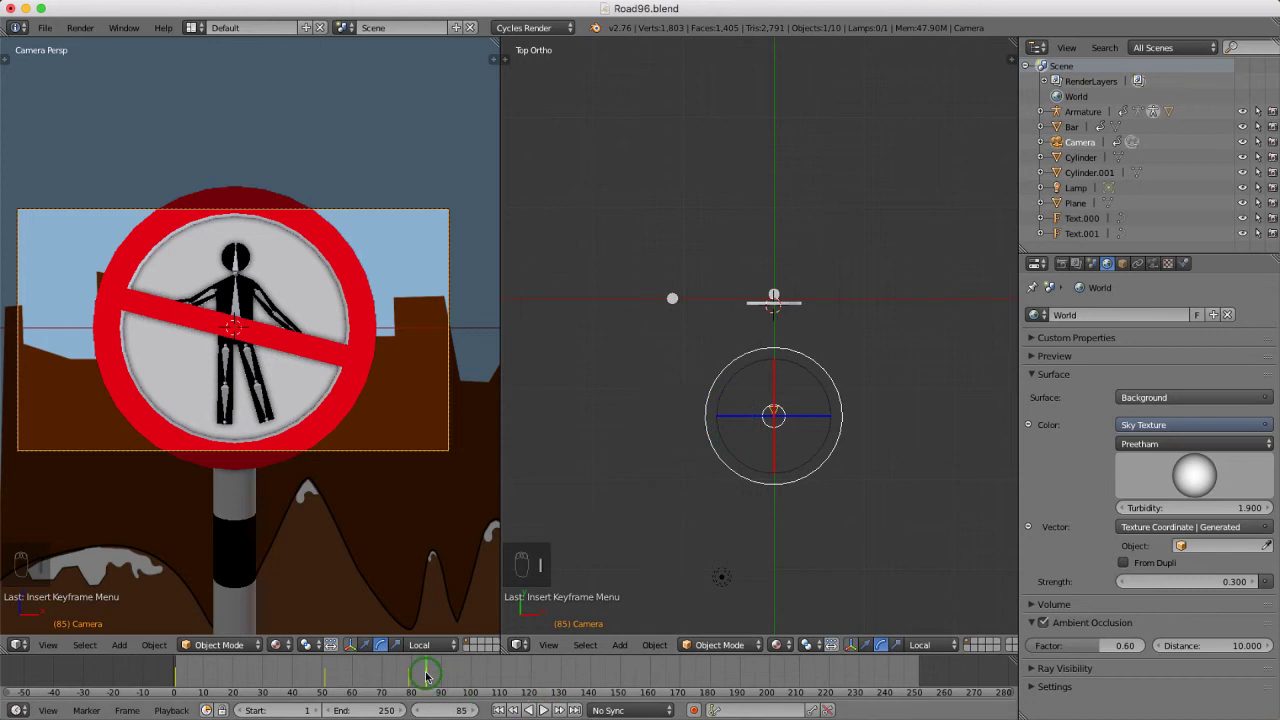
At frame 97, move the camera across and closer to the 60 speed sign so the number fills the camera frame.
{"action": "left_click_drag", "start_coordinate": [425, 676], "coordinate": [463, 680]}
{"action": "left_click", "coordinate": [860, 430]}
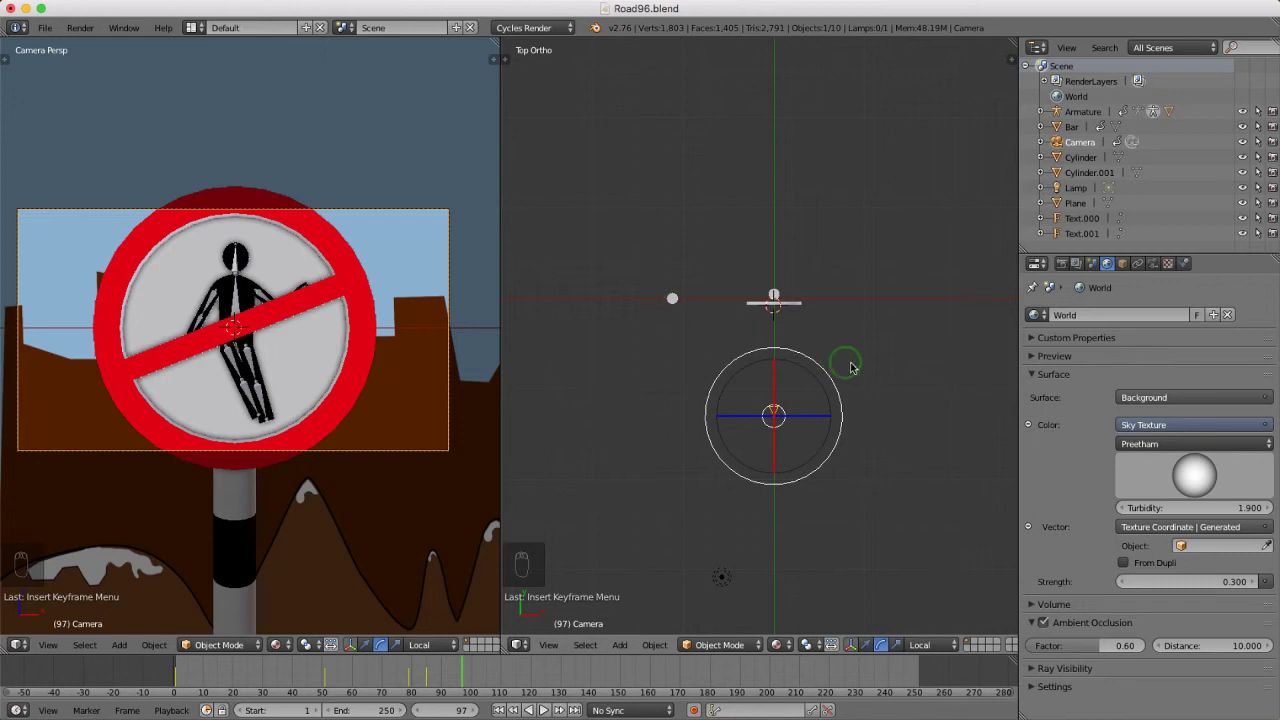
{"action": "scroll", "coordinate": [870, 370], "scroll_direction": "down", "scroll_amount": 2}
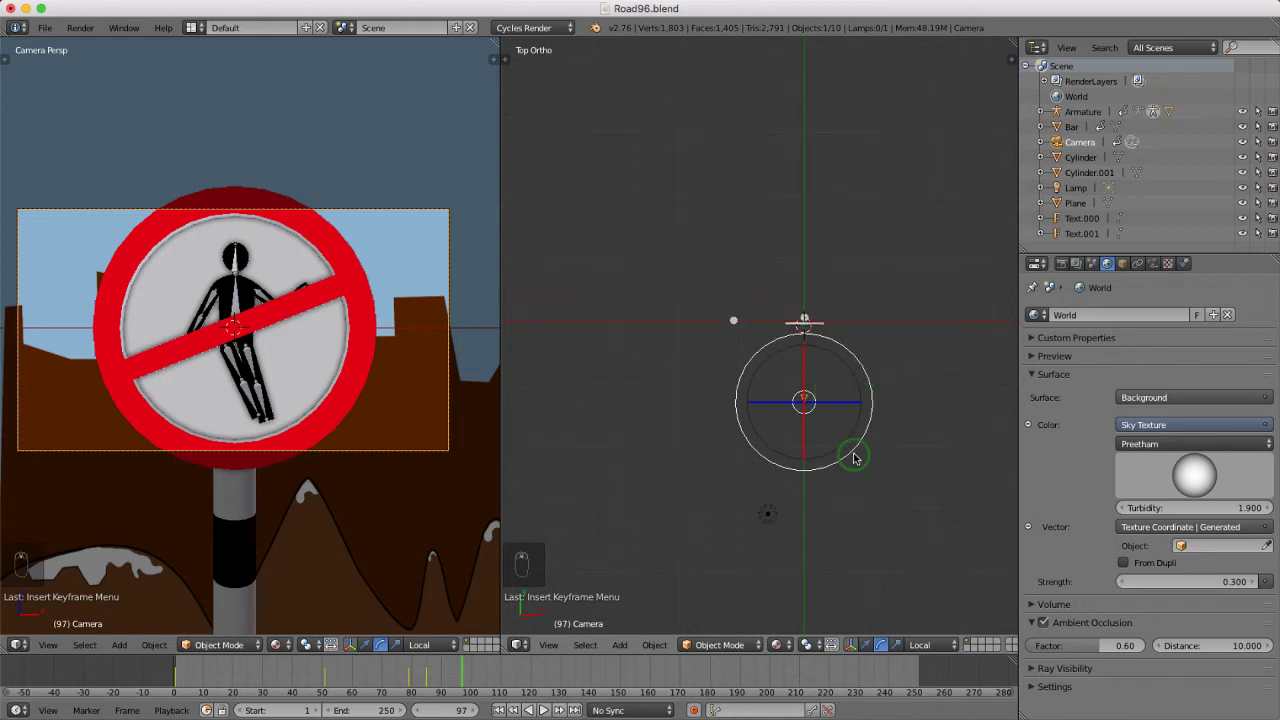
{"action": "key", "text": "g"}
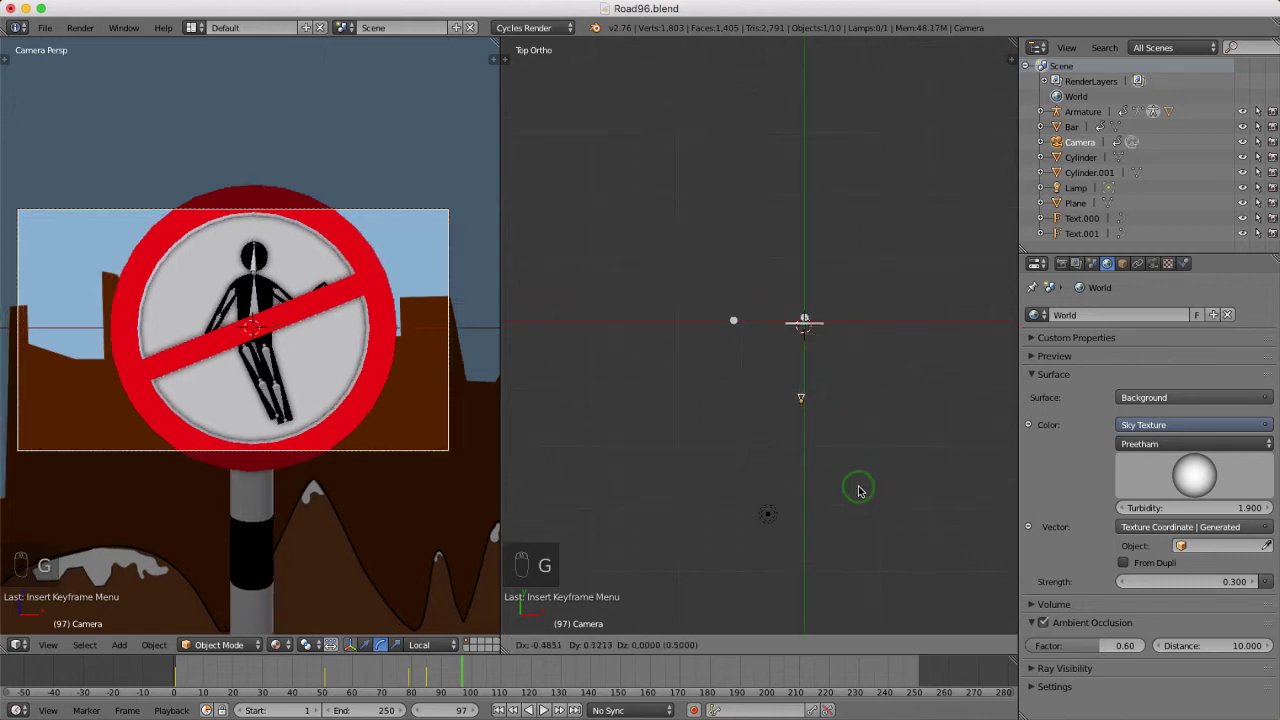
{"action": "left_click", "coordinate": [791, 457]}
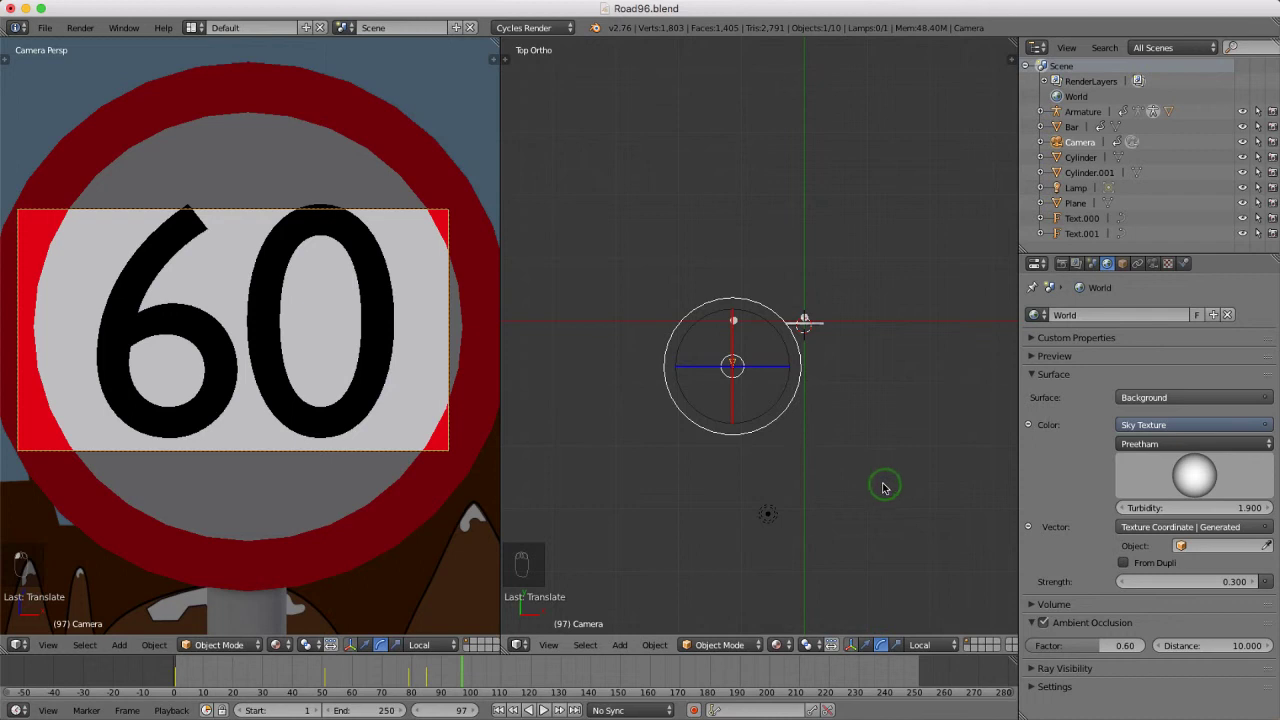
Center the 60 in the camera frame with a slight move along global X, and raise the camera about 0.06 along global Z.
{"action": "key", "text": "g"}
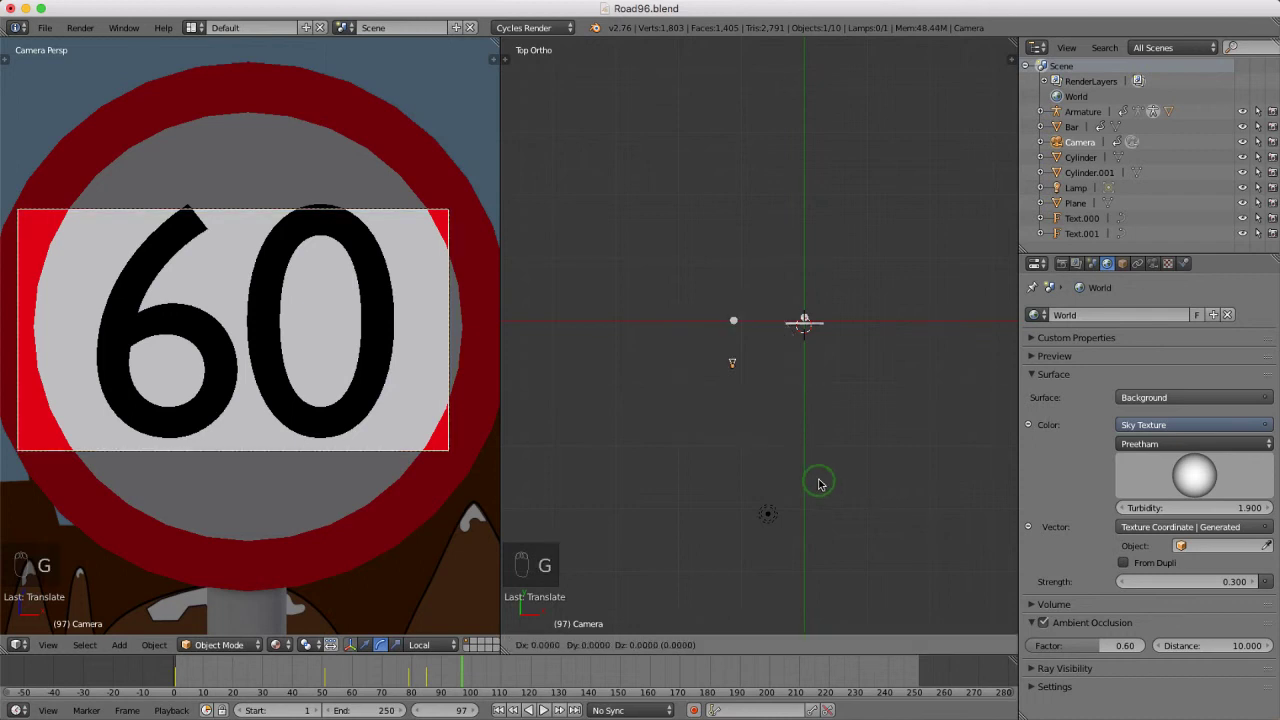
{"action": "key", "text": "x"}
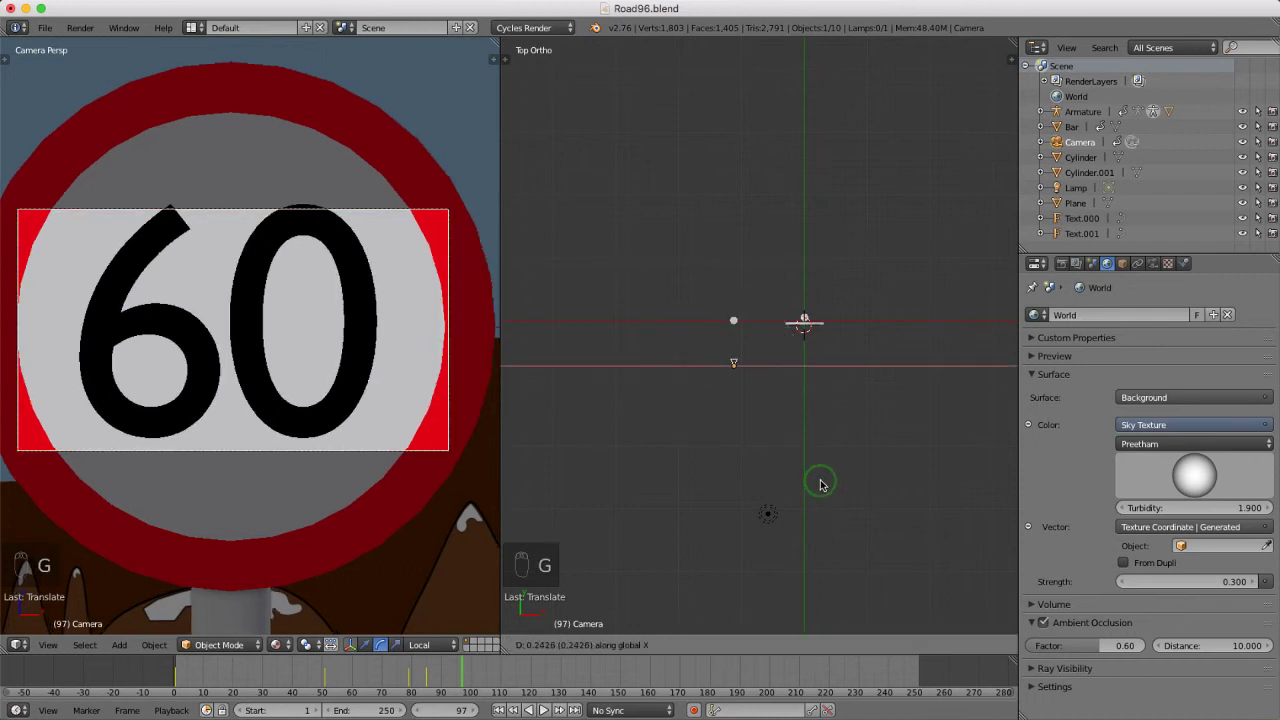
{"action": "left_click", "coordinate": [820, 484]}
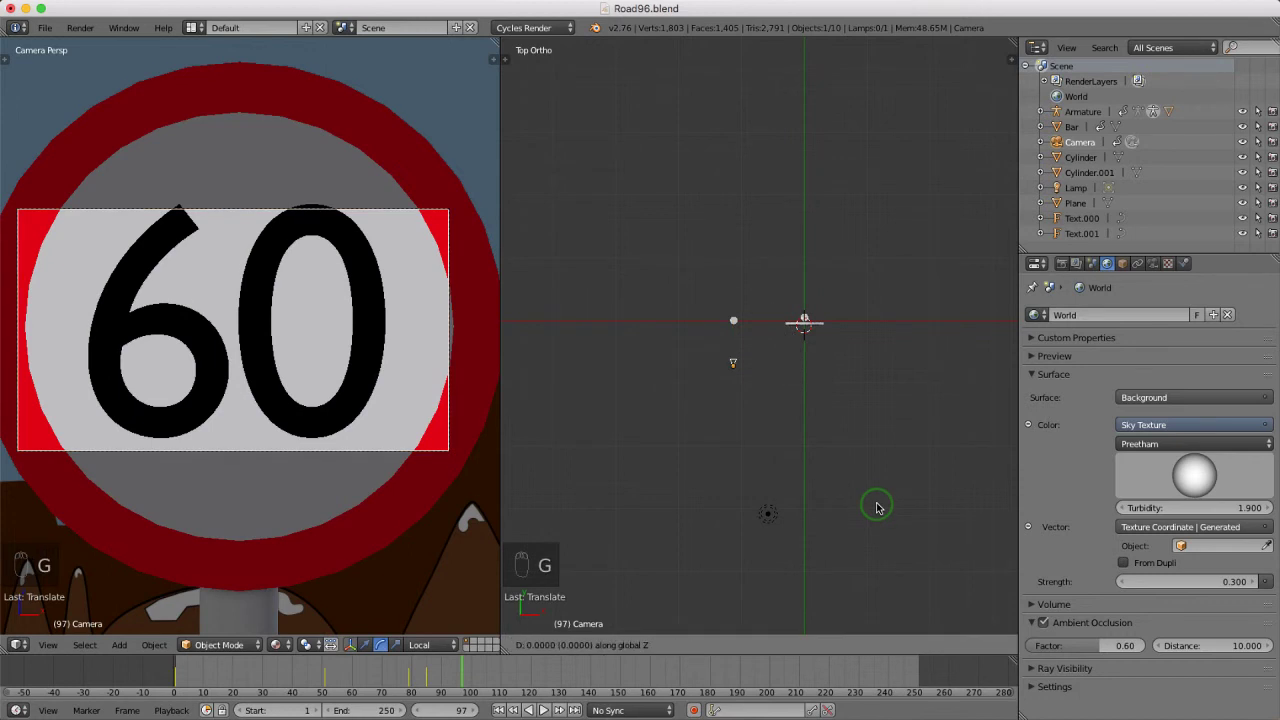
{"action": "key", "text": "z"}
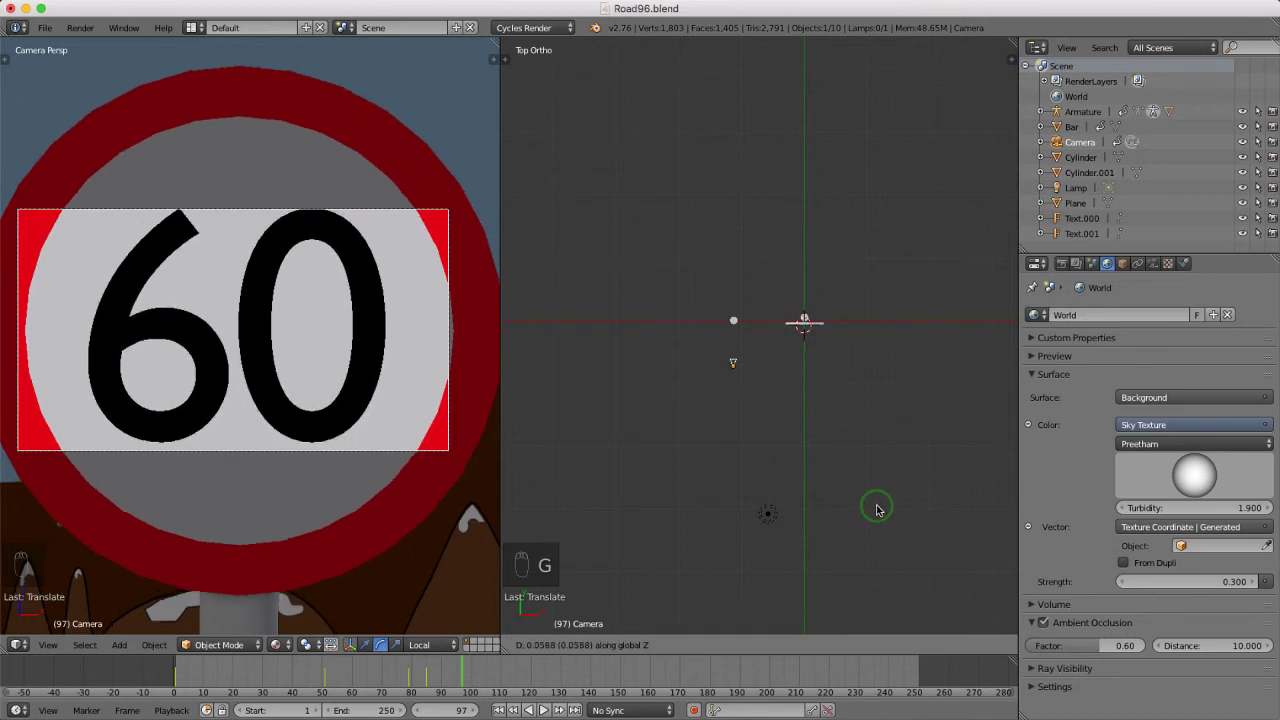
{"action": "left_click", "coordinate": [876, 510]}
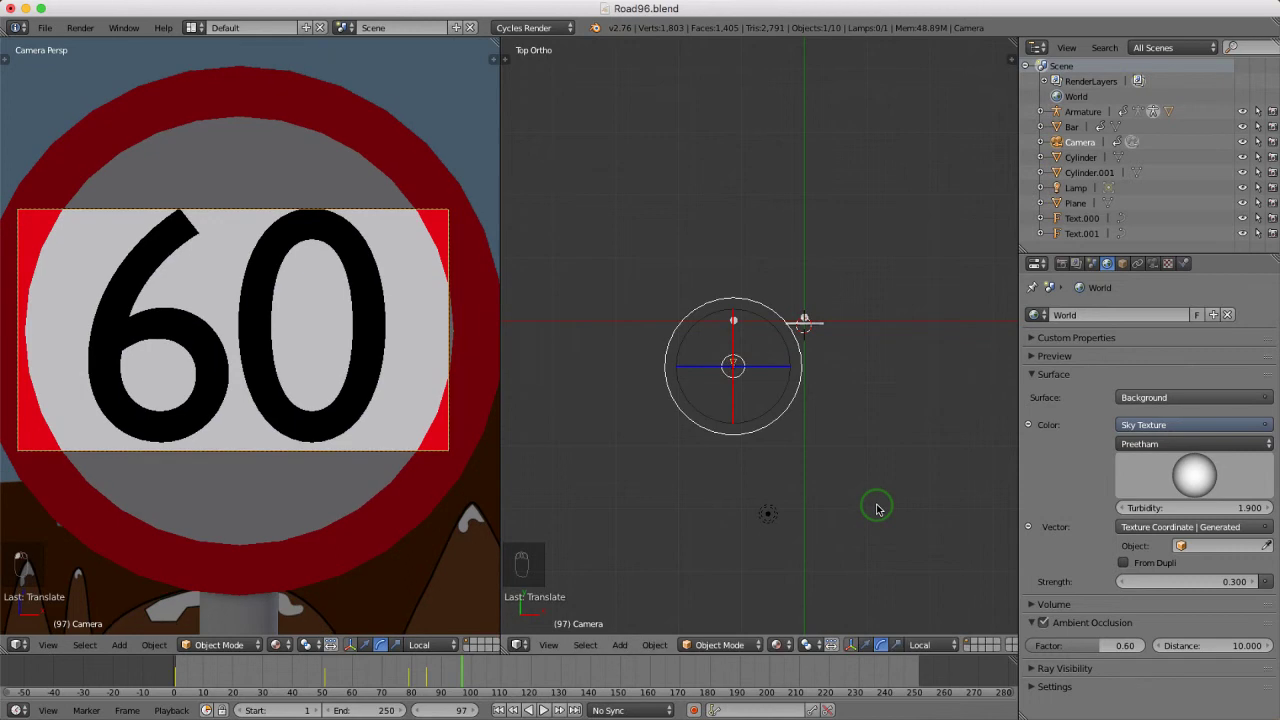
In front view, raise the camera slightly with the translate manipulator and insert a LocRot keyframe for it at frame 97.
{"action": "key", "text": "KP_1"}
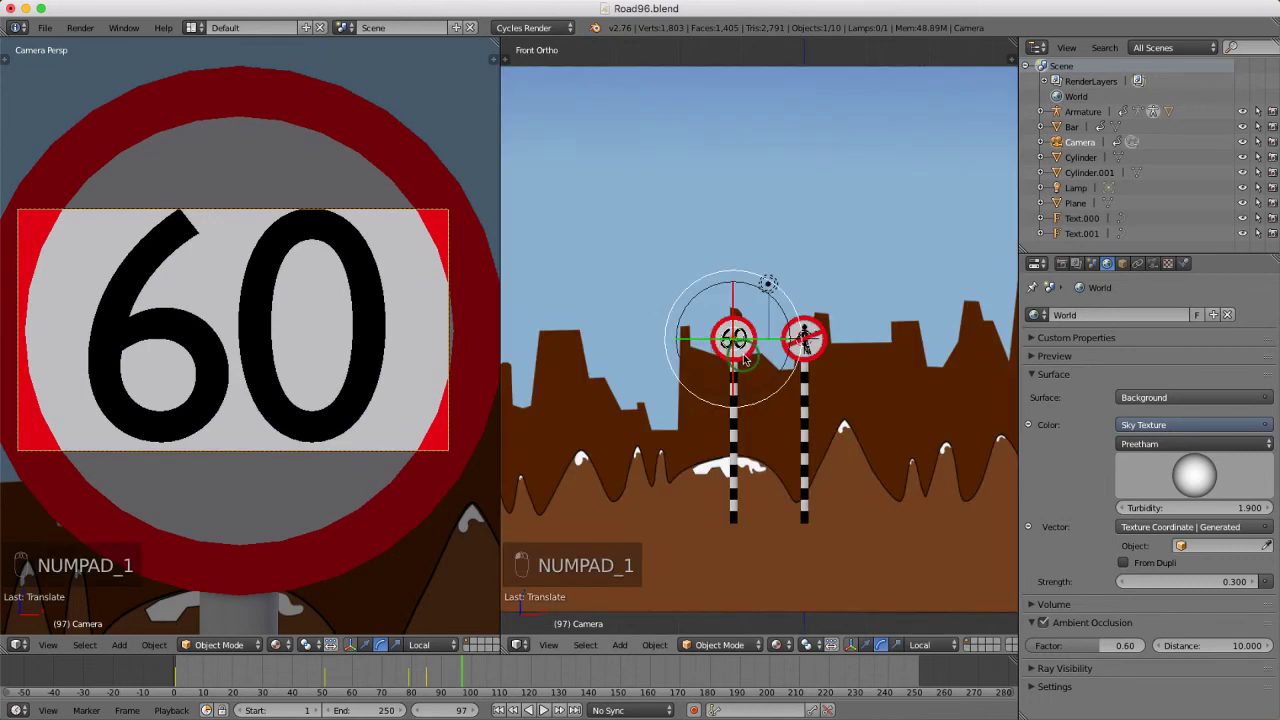
{"action": "key", "text": "ctrl+space"}
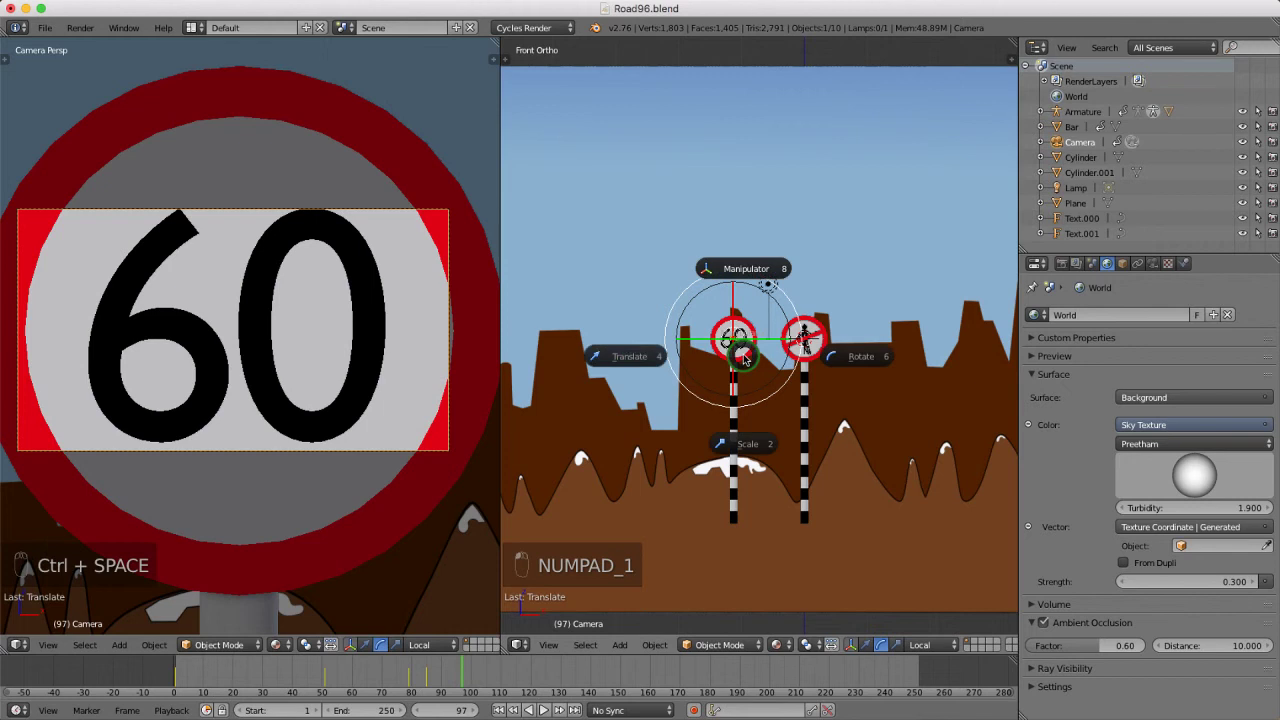
{"action": "left_click", "coordinate": [630, 360]}
{"action": "scroll", "coordinate": [781, 308], "scroll_direction": "up", "scroll_amount": 5}
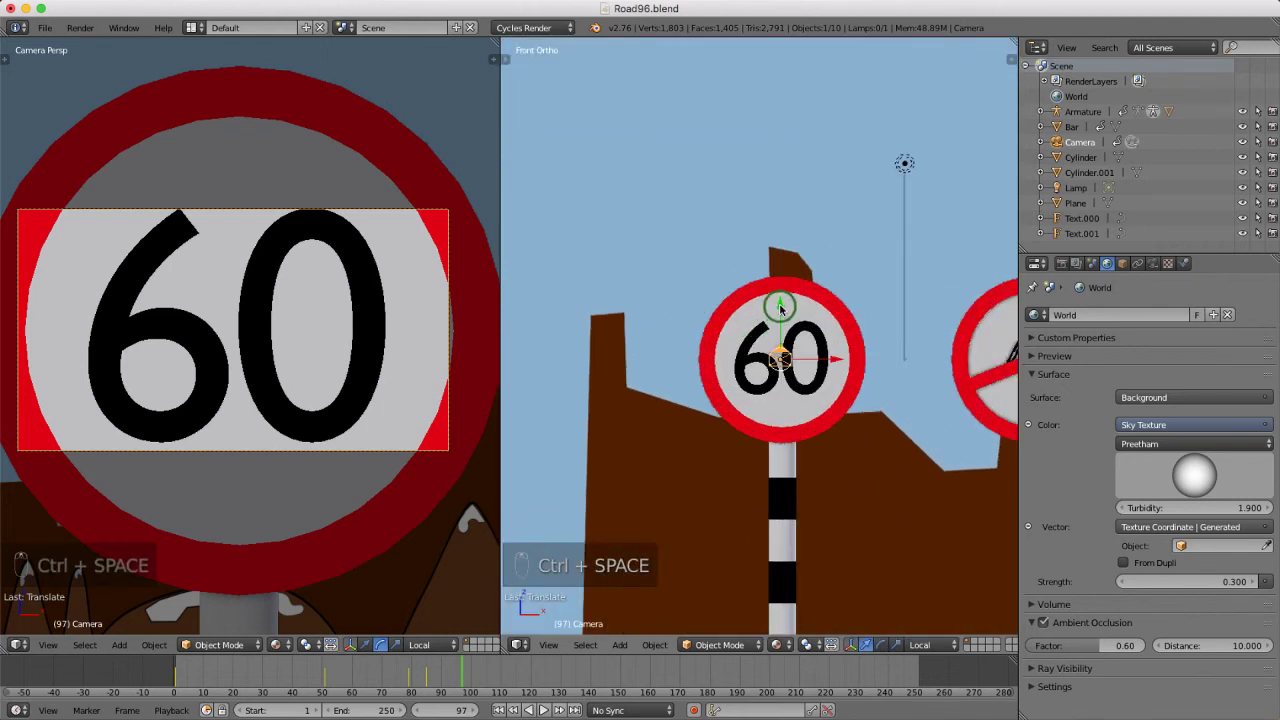
{"action": "left_click_drag", "start_coordinate": [781, 308], "coordinate": [781, 308]}
{"action": "key", "text": "i"}
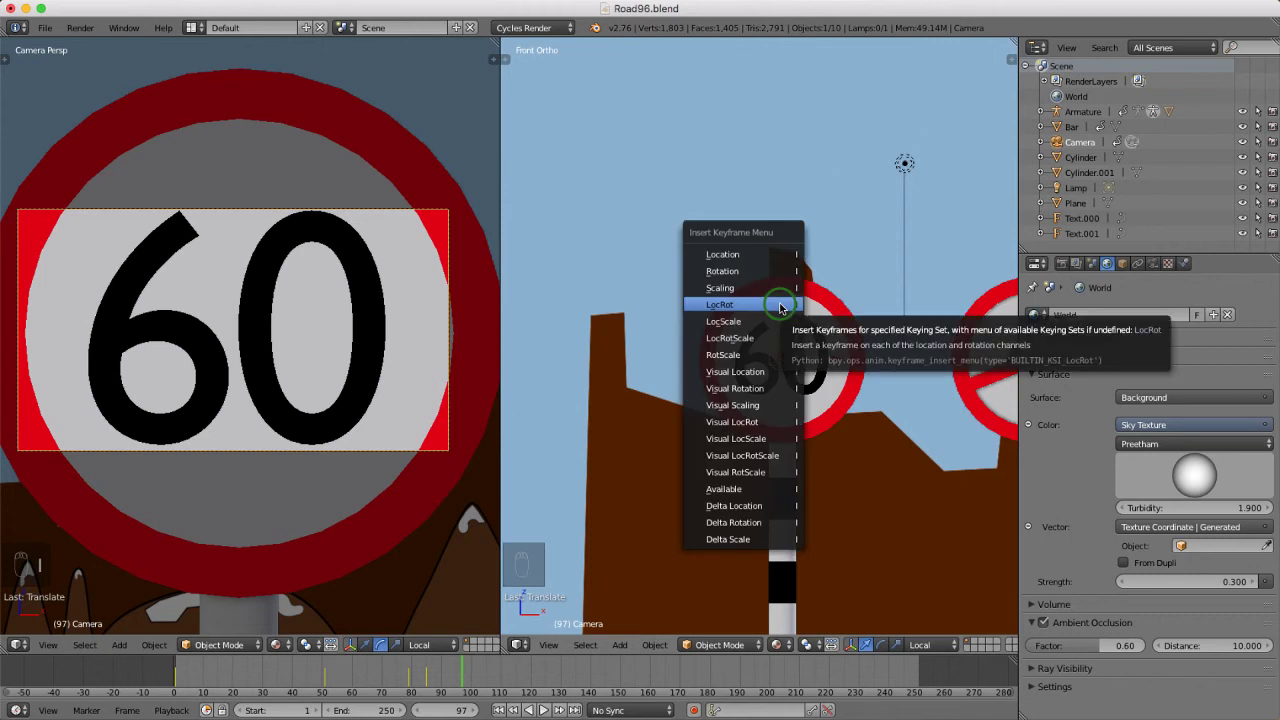
{"action": "left_click", "coordinate": [781, 305]}
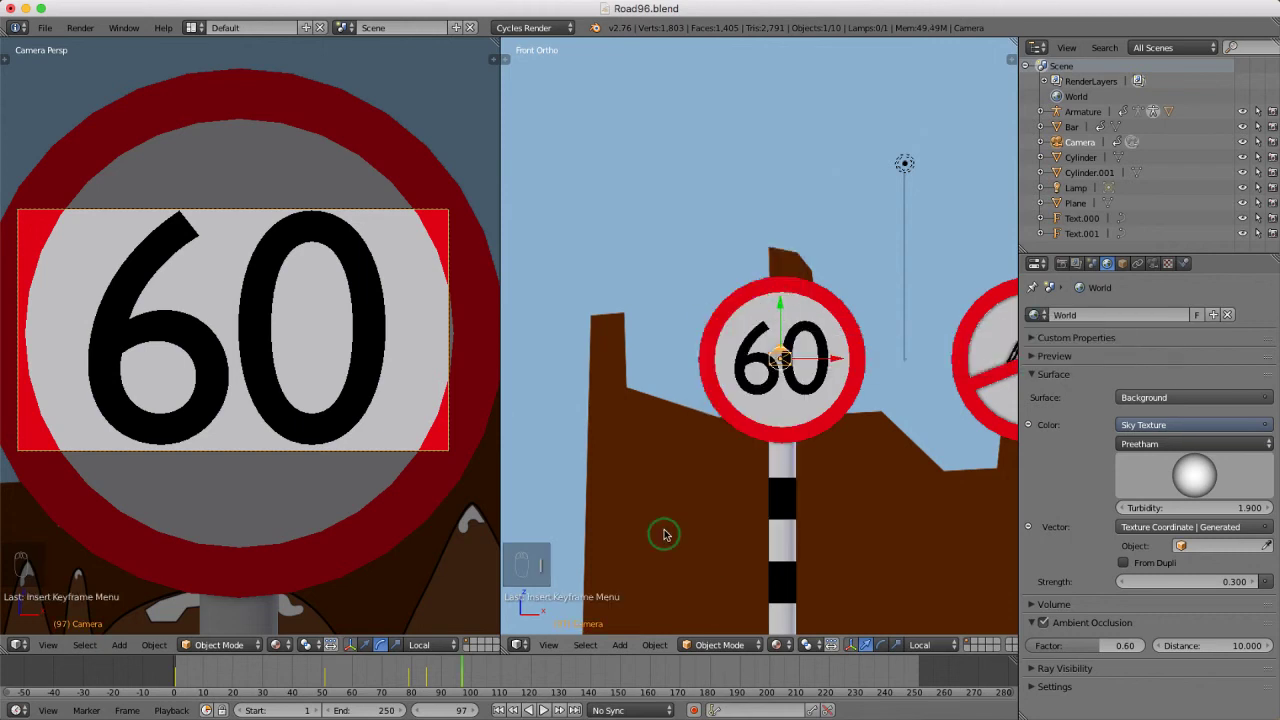
Put the pedestrian's armature in Pose Mode and examine the keyframes of its left and right arm bones at frame 96.
{"action": "scroll", "coordinate": [663, 534], "scroll_direction": "down", "scroll_amount": 3}
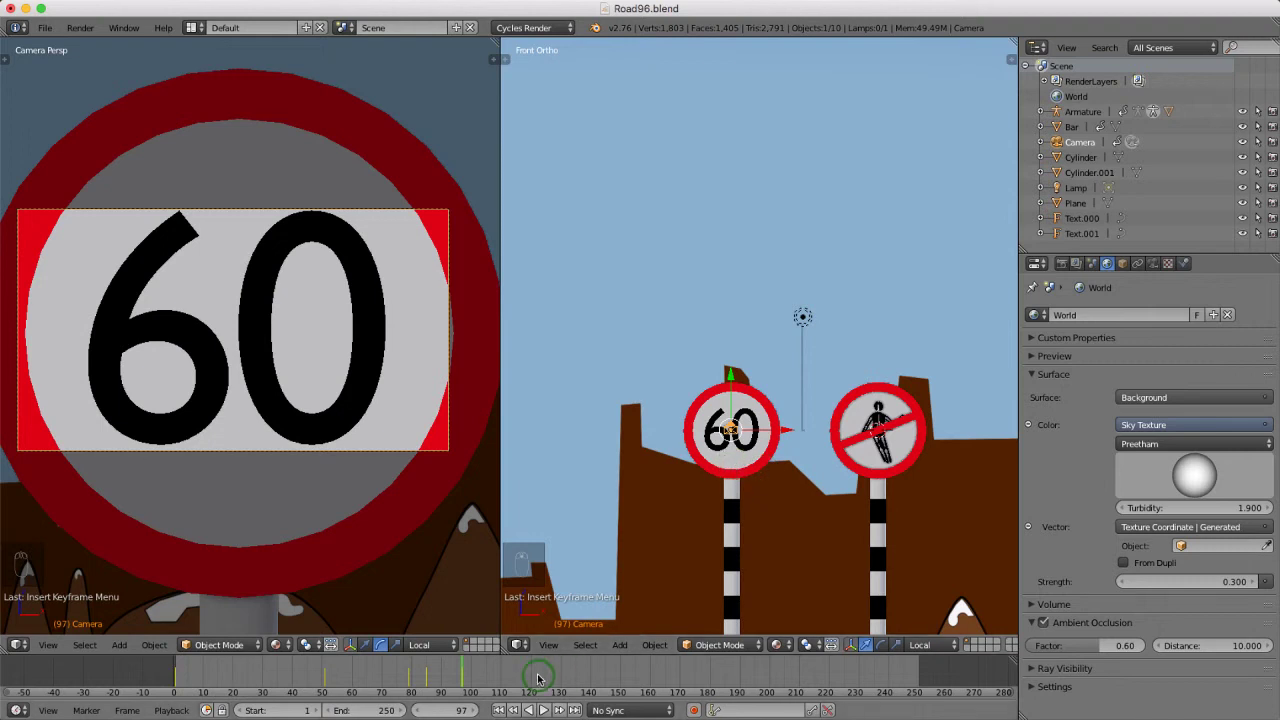
{"action": "mouse_move", "coordinate": [462, 674]}
{"action": "left_mouse_down"}
{"action": "mouse_move", "coordinate": [232, 683]}
{"action": "mouse_move", "coordinate": [363, 680]}
{"action": "mouse_move", "coordinate": [409, 697]}
{"action": "mouse_move", "coordinate": [468, 692]}
{"action": "mouse_move", "coordinate": [434, 660]}
{"action": "mouse_move", "coordinate": [463, 673]}
{"action": "left_mouse_up"}
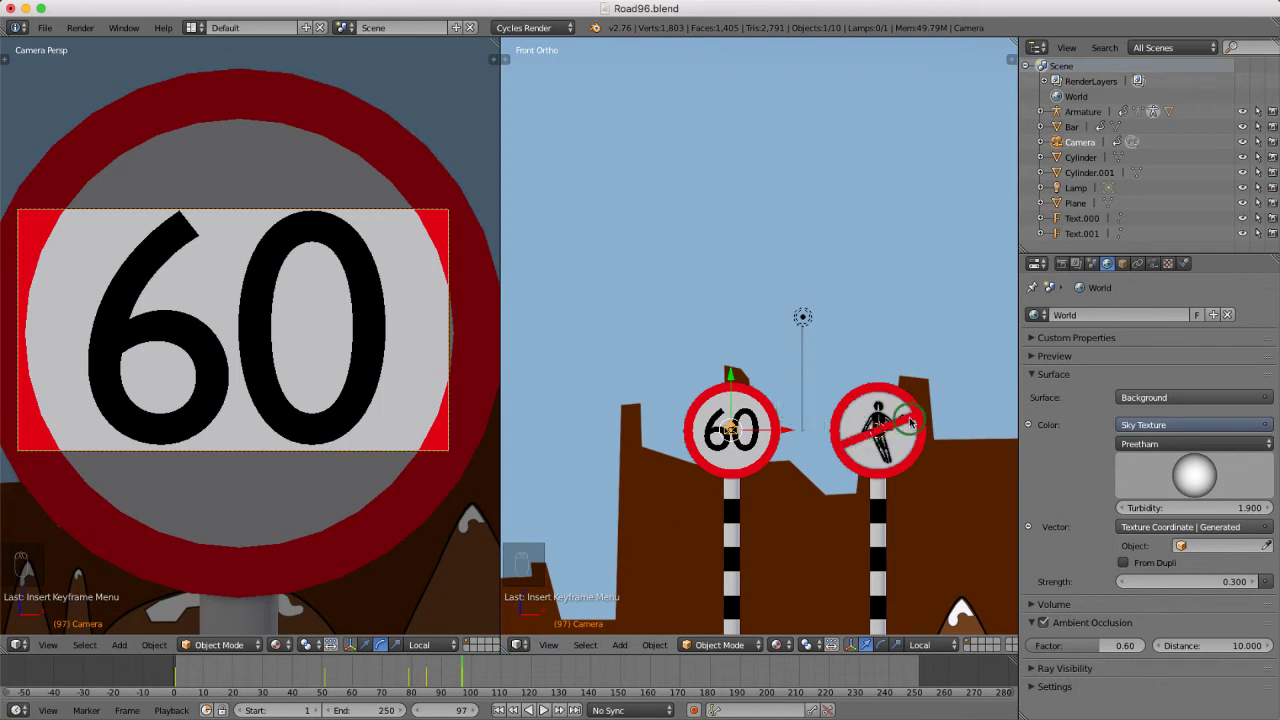
{"action": "scroll", "coordinate": [876, 442], "scroll_direction": "up", "scroll_amount": 3}
{"action": "scroll", "coordinate": [923, 452], "scroll_direction": "down", "scroll_amount": 1}
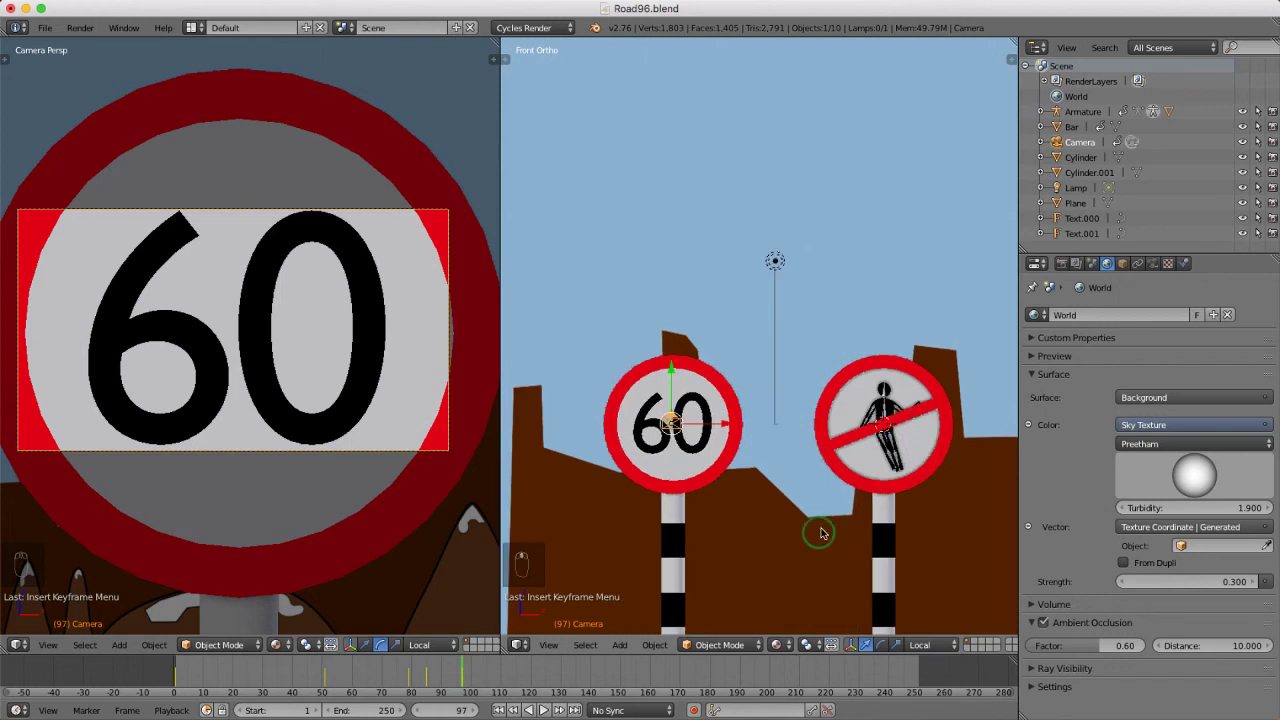
{"action": "right_click", "coordinate": [857, 437]}
{"action": "key", "text": "ctrl+Tab"}
{"action": "scroll", "coordinate": [857, 437], "scroll_direction": "up", "scroll_amount": 3}
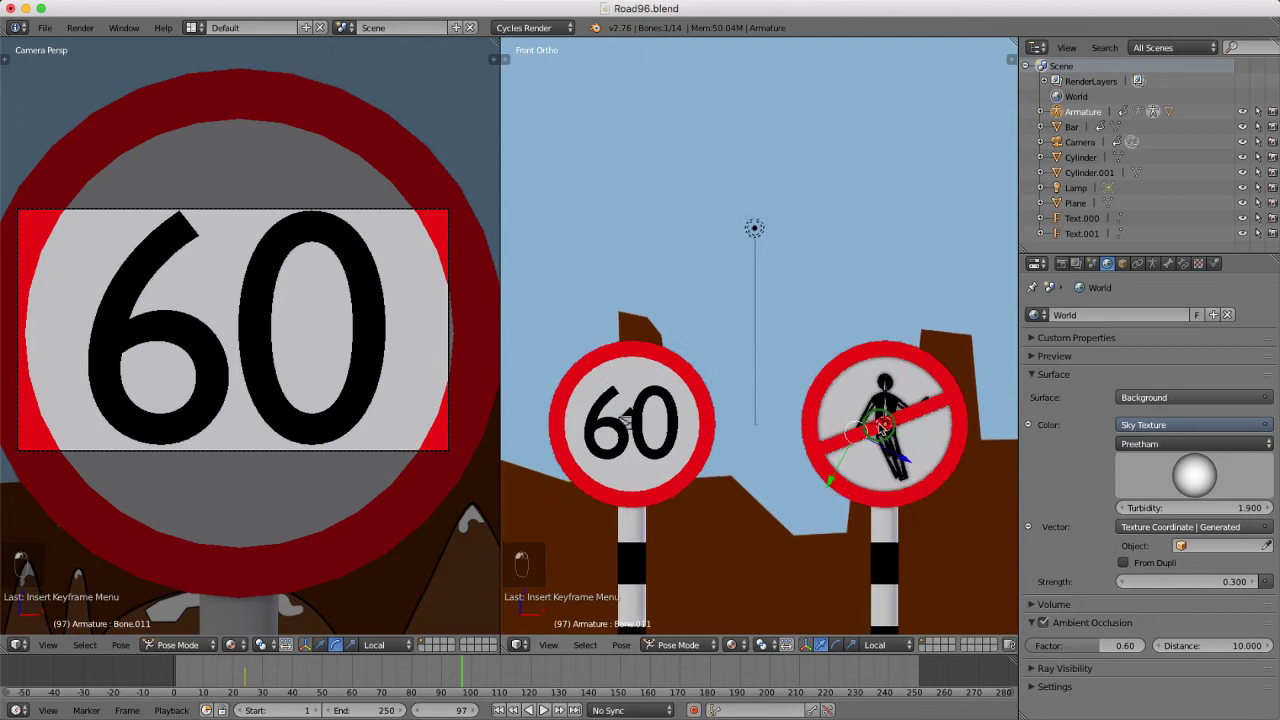
{"action": "scroll", "coordinate": [880, 428], "scroll_direction": "up", "scroll_amount": 1}
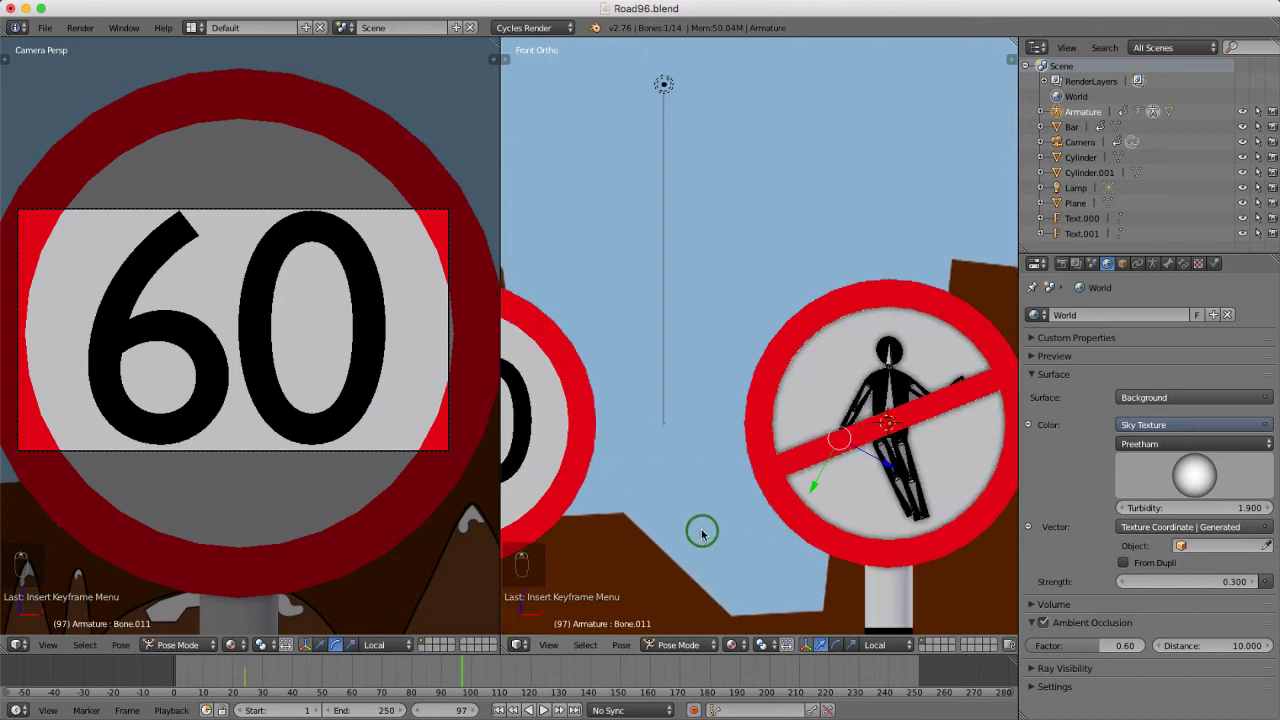
{"action": "scroll", "coordinate": [697, 529], "scroll_direction": "down", "scroll_amount": 1}
{"action": "mouse_move", "coordinate": [463, 688]}
{"action": "left_mouse_down"}
{"action": "mouse_move", "coordinate": [446, 680]}
{"action": "mouse_move", "coordinate": [460, 686]}
{"action": "left_mouse_up"}
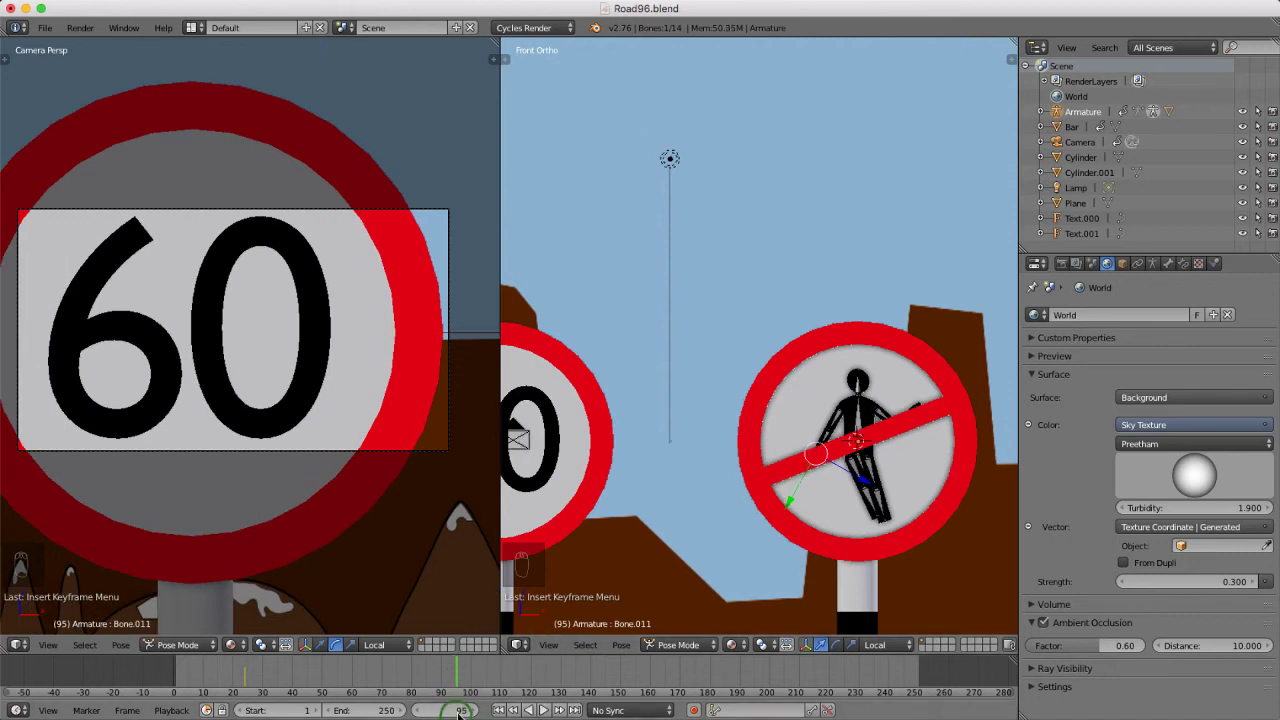
{"action": "left_click", "coordinate": [474, 710]}
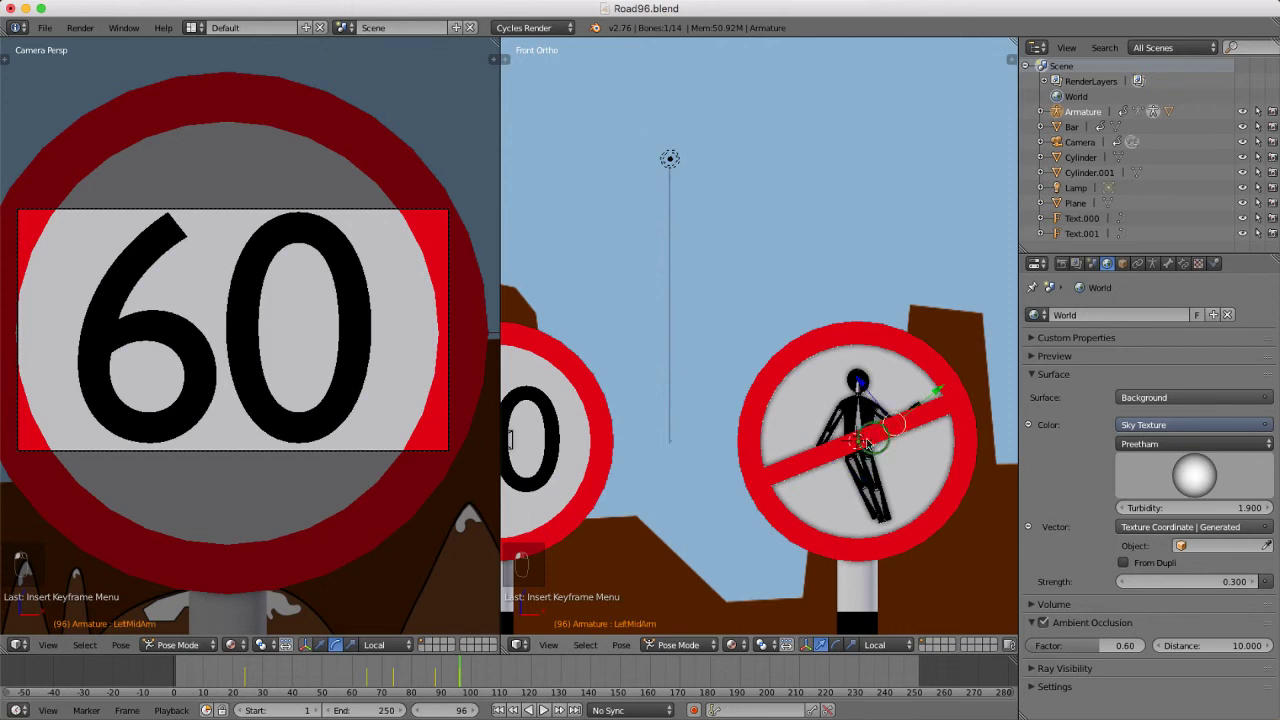
{"action": "right_click", "coordinate": [840, 450]}
{"action": "scroll", "coordinate": [840, 450], "scroll_direction": "up", "scroll_amount": 3}
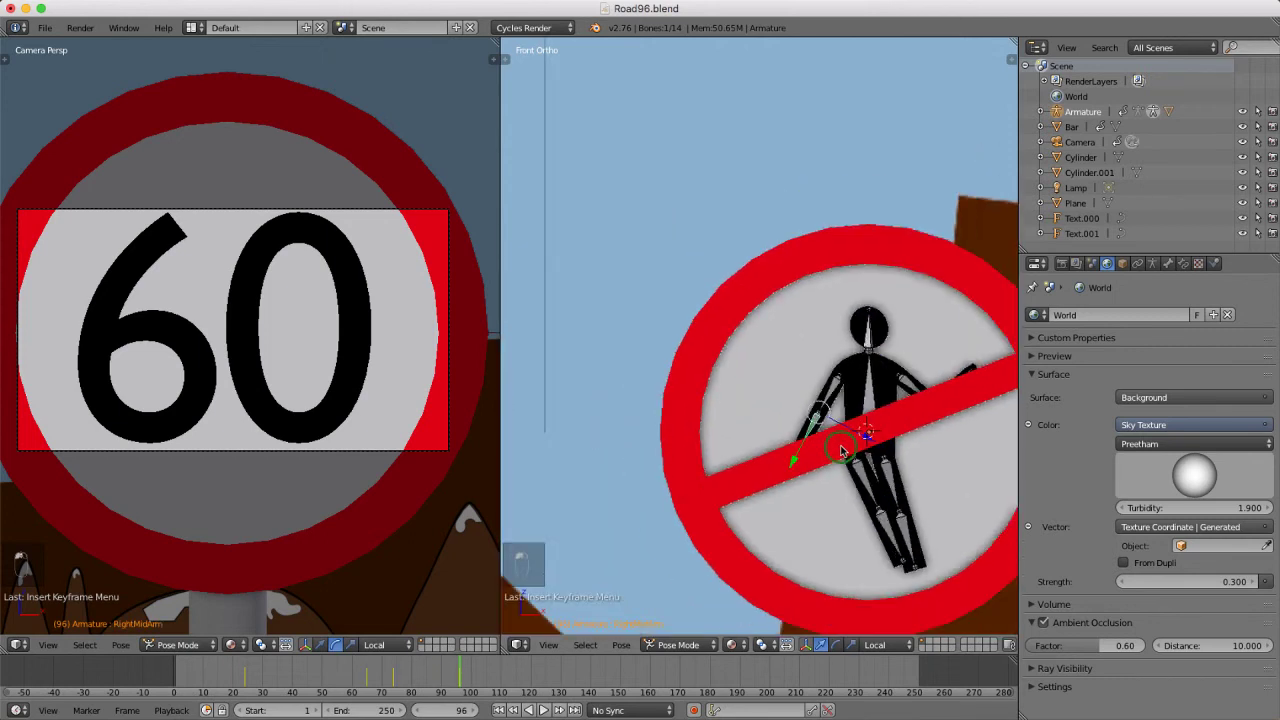
At frame 120, rotate the Bar object to a flatter angle and move it from the pedestrian sign onto the 60 sign.
{"action": "left_click", "coordinate": [1071, 127]}
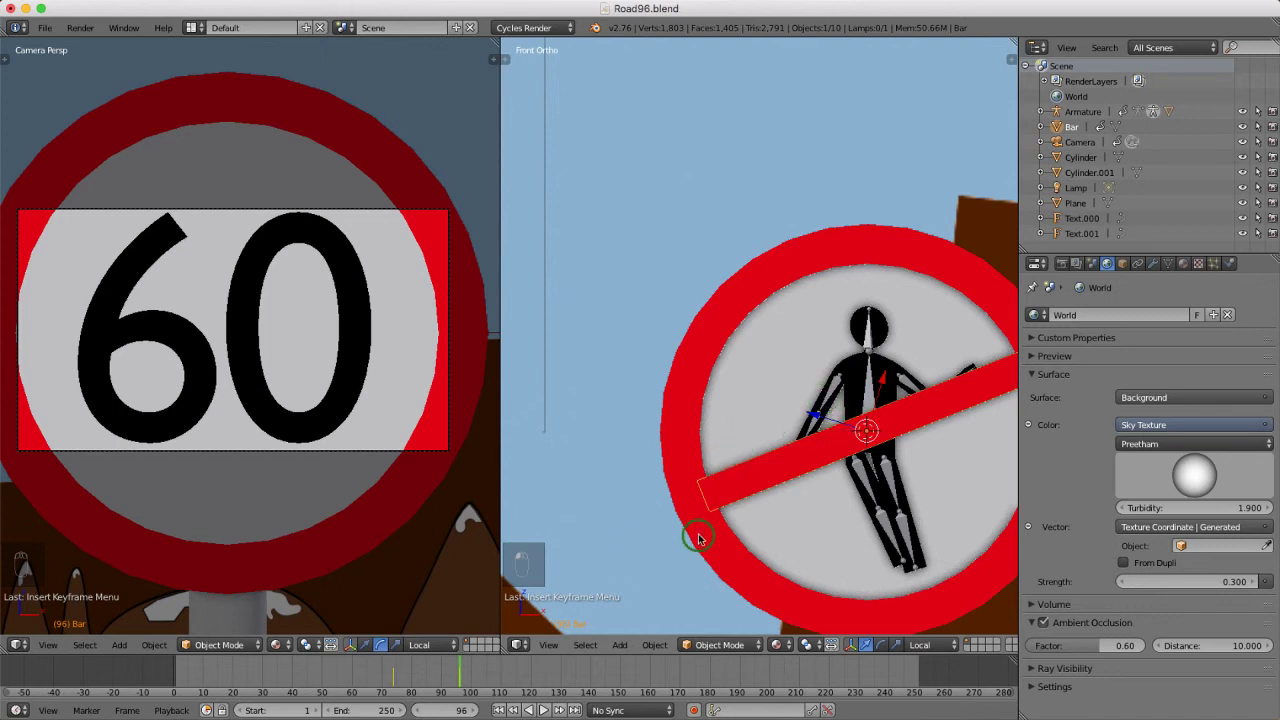
{"action": "scroll", "coordinate": [840, 440], "scroll_direction": "down", "scroll_amount": 1}
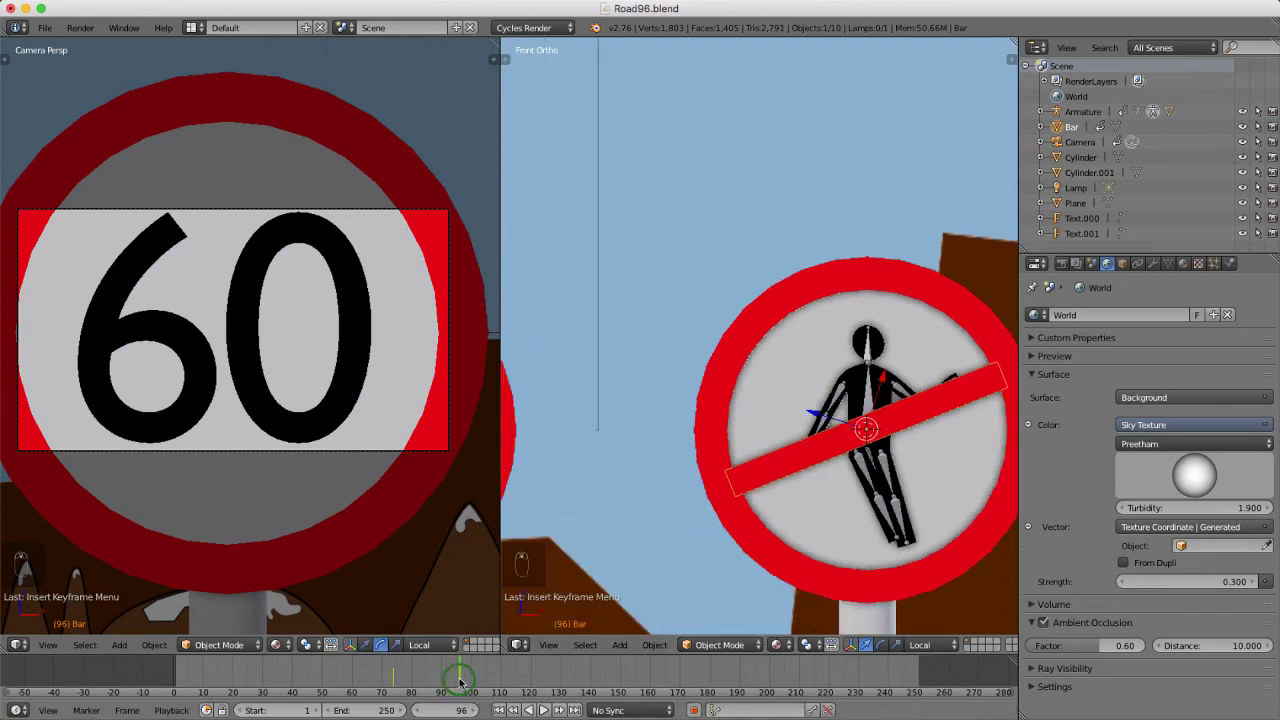
{"action": "left_click_drag", "start_coordinate": [460, 674], "coordinate": [515, 681]}
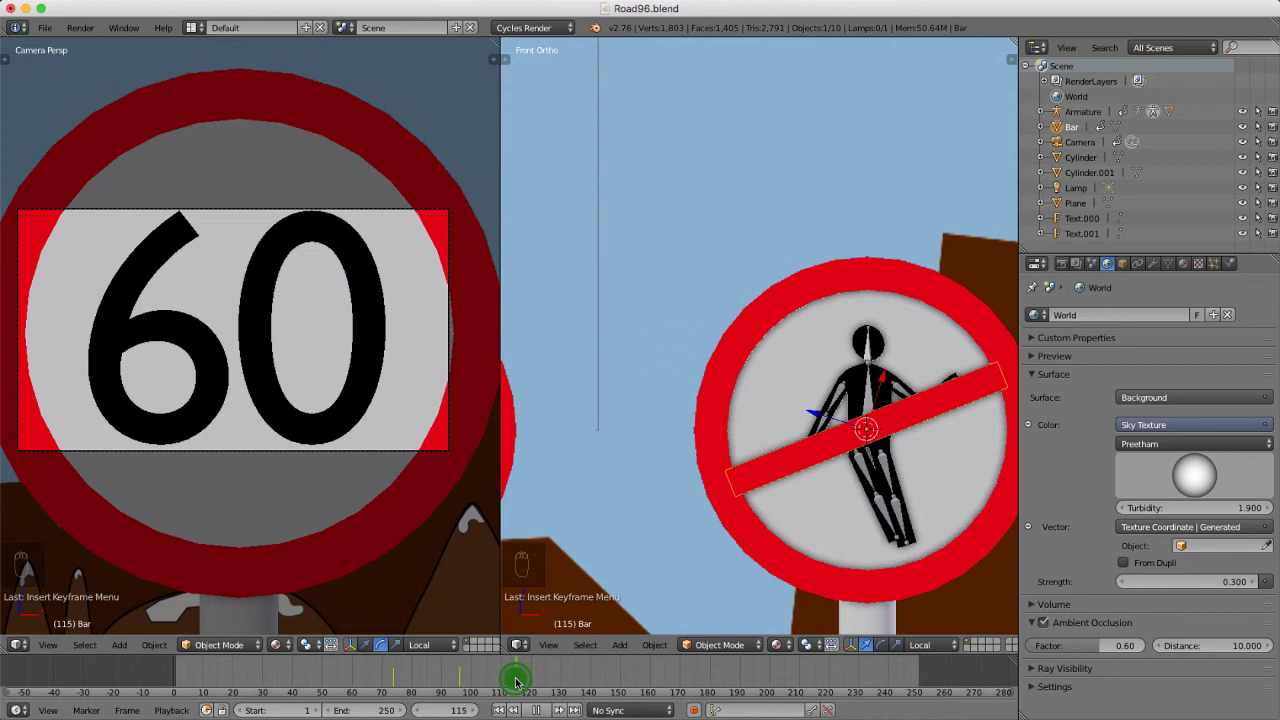
{"action": "left_click_drag", "start_coordinate": [516, 682], "coordinate": [529, 686]}
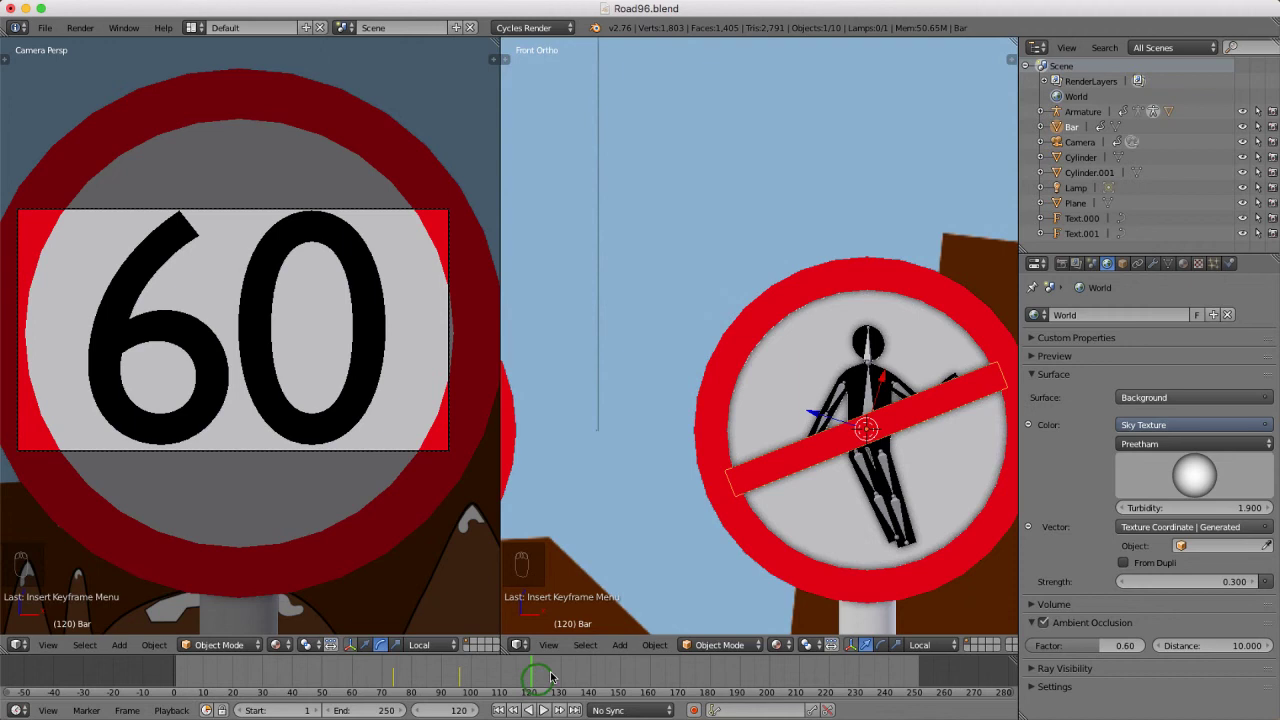
{"action": "scroll", "coordinate": [903, 432], "scroll_direction": "down", "scroll_amount": 4}
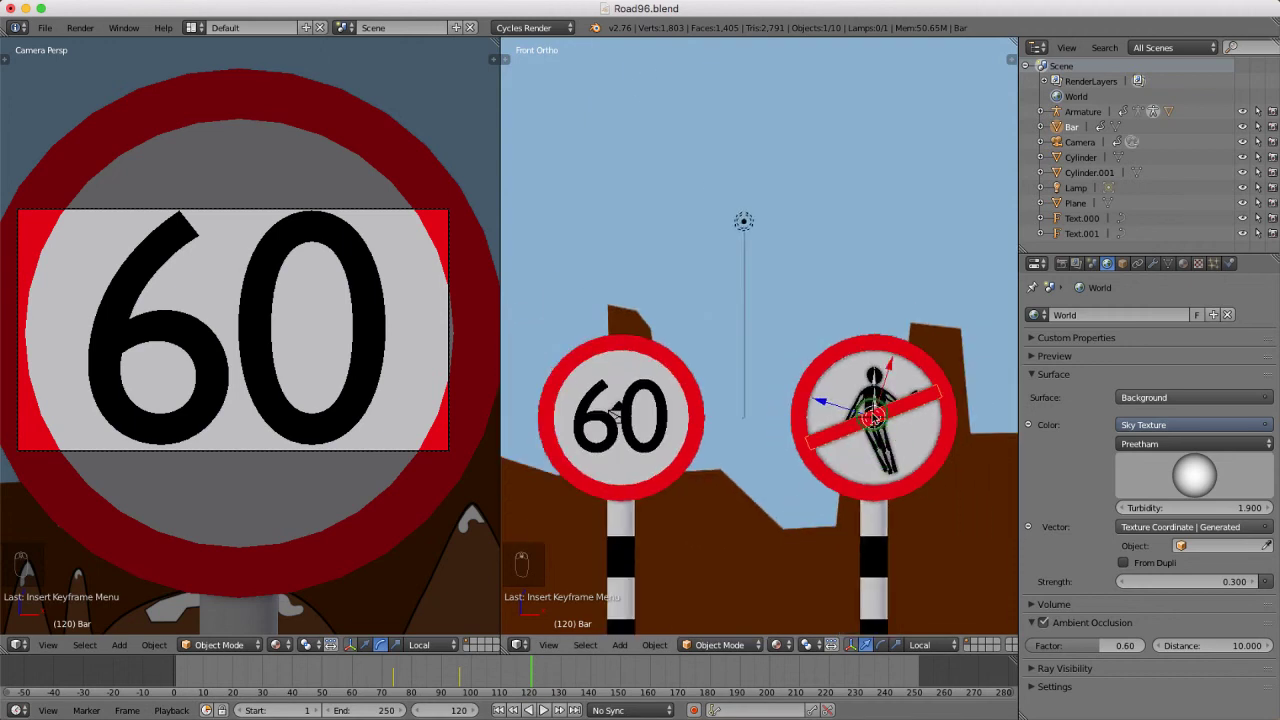
{"action": "key", "text": "ctrl+space"}
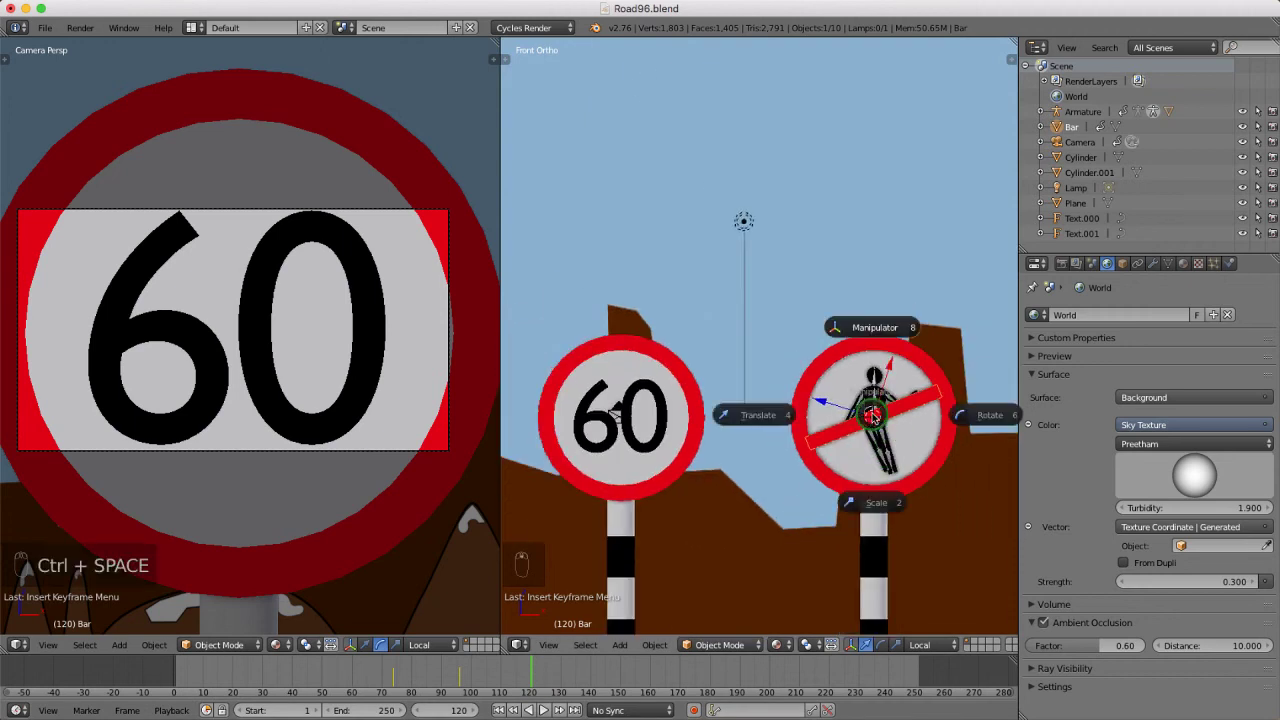
{"action": "left_click", "coordinate": [968, 424]}
{"action": "left_click_drag", "start_coordinate": [928, 440], "coordinate": [932, 456]}
{"action": "key", "text": "g"}
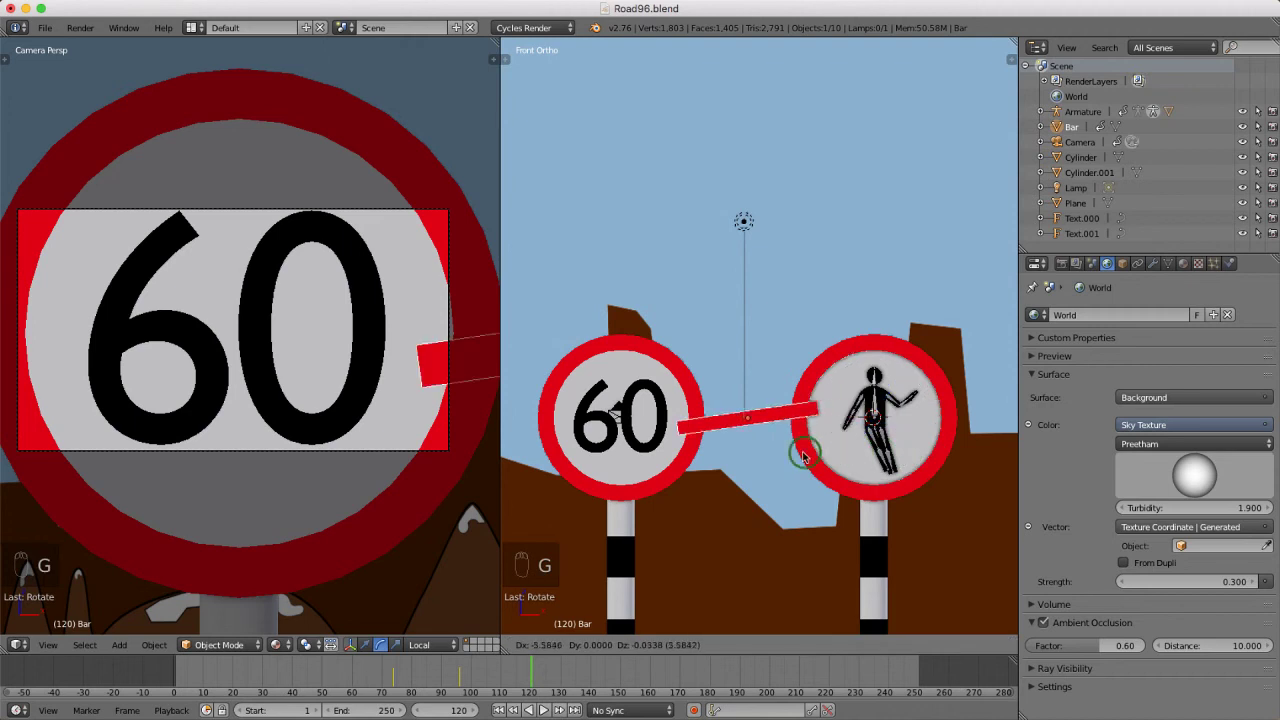
{"action": "left_click", "coordinate": [745, 470]}
Move the bar about -0.05 along global Y so it sits in front of the 60 sign's face.
{"action": "middle_click_drag", "start_coordinate": [745, 470], "coordinate": [770, 395]}
{"action": "scroll", "coordinate": [830, 390], "scroll_direction": "up", "scroll_amount": 4}
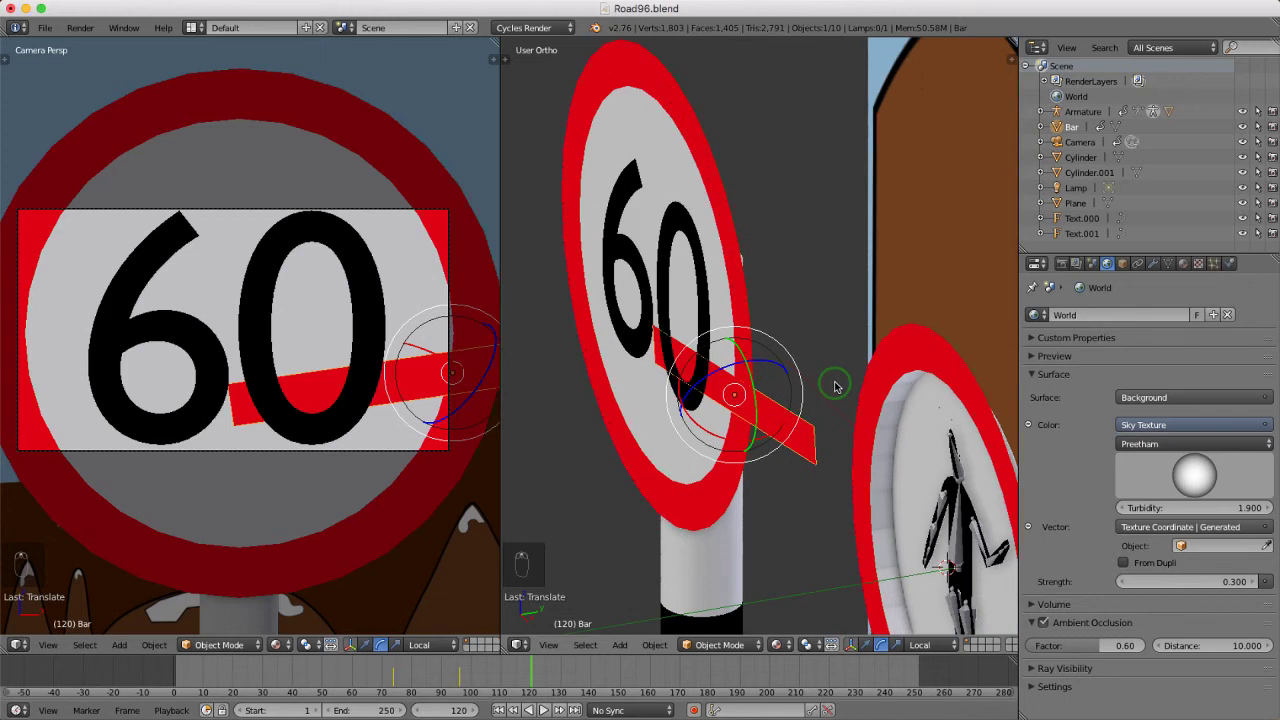
{"action": "key", "text": "g"}
{"action": "key", "text": "y"}
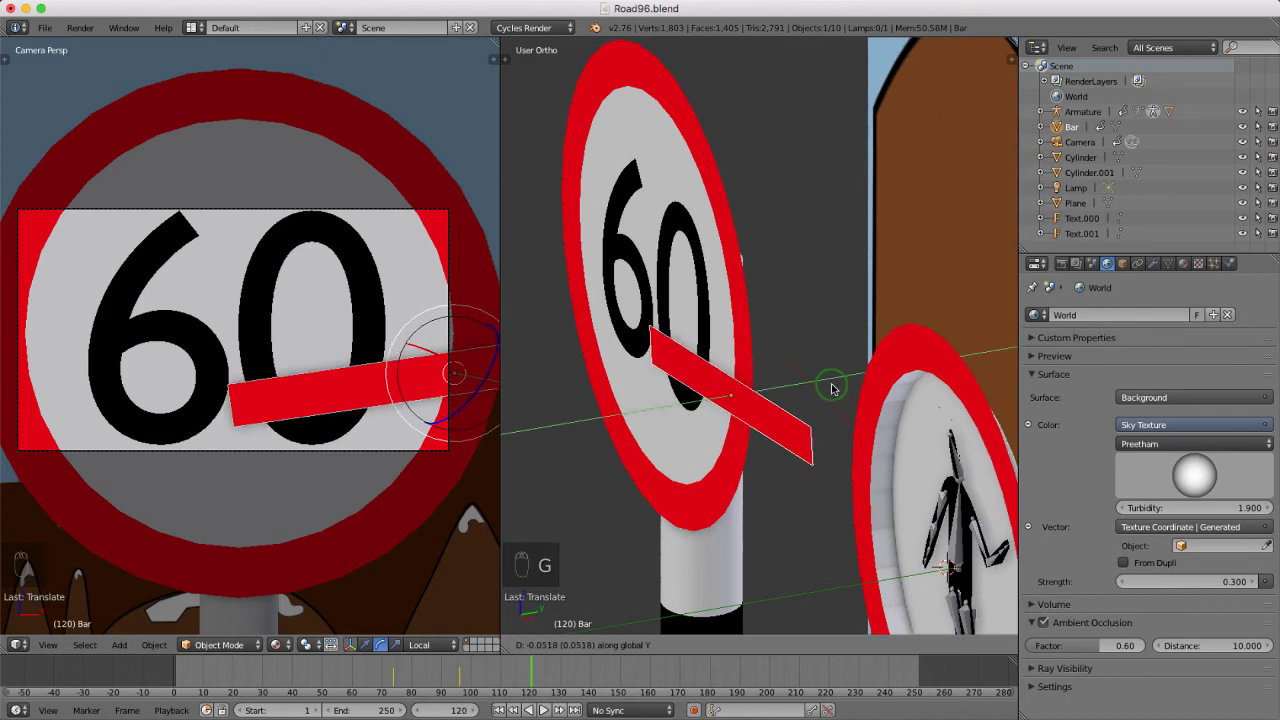
{"action": "left_click", "coordinate": [831, 388]}
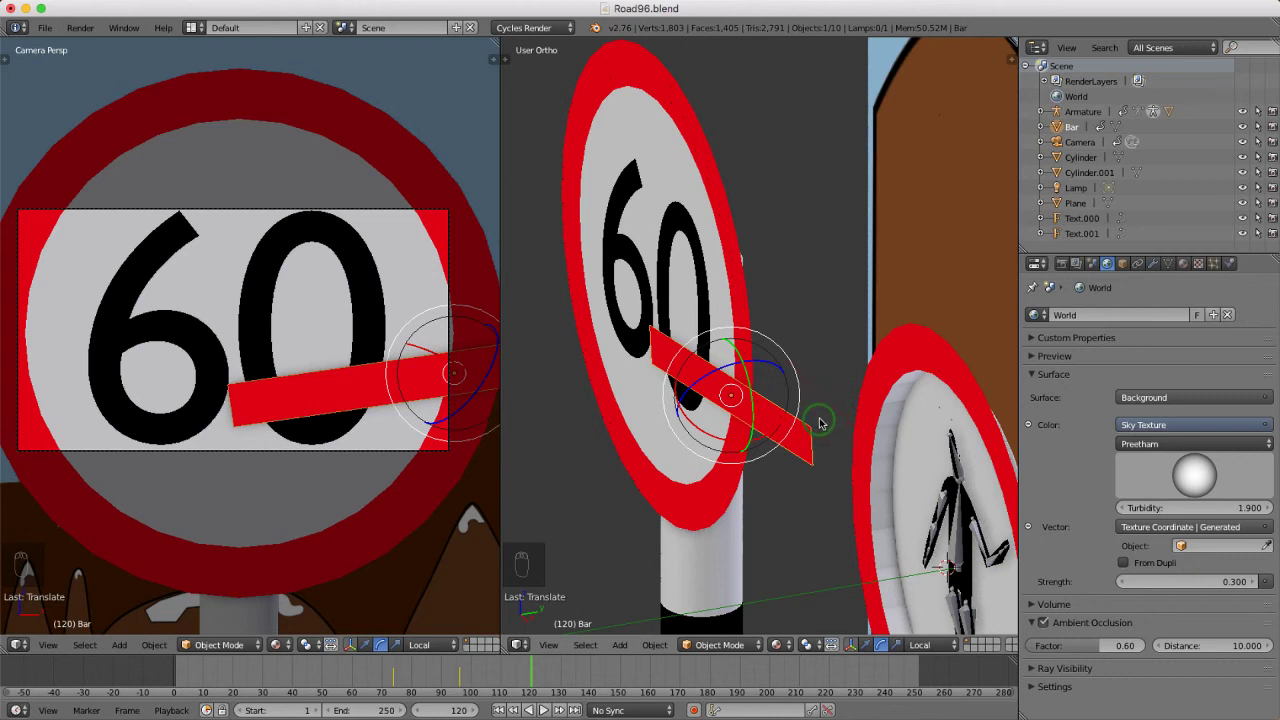
In front view, raise the bar about 0.48 on the 60 sign and insert a LocRot keyframe for it at frame 120.
{"action": "key", "text": "KP_1"}
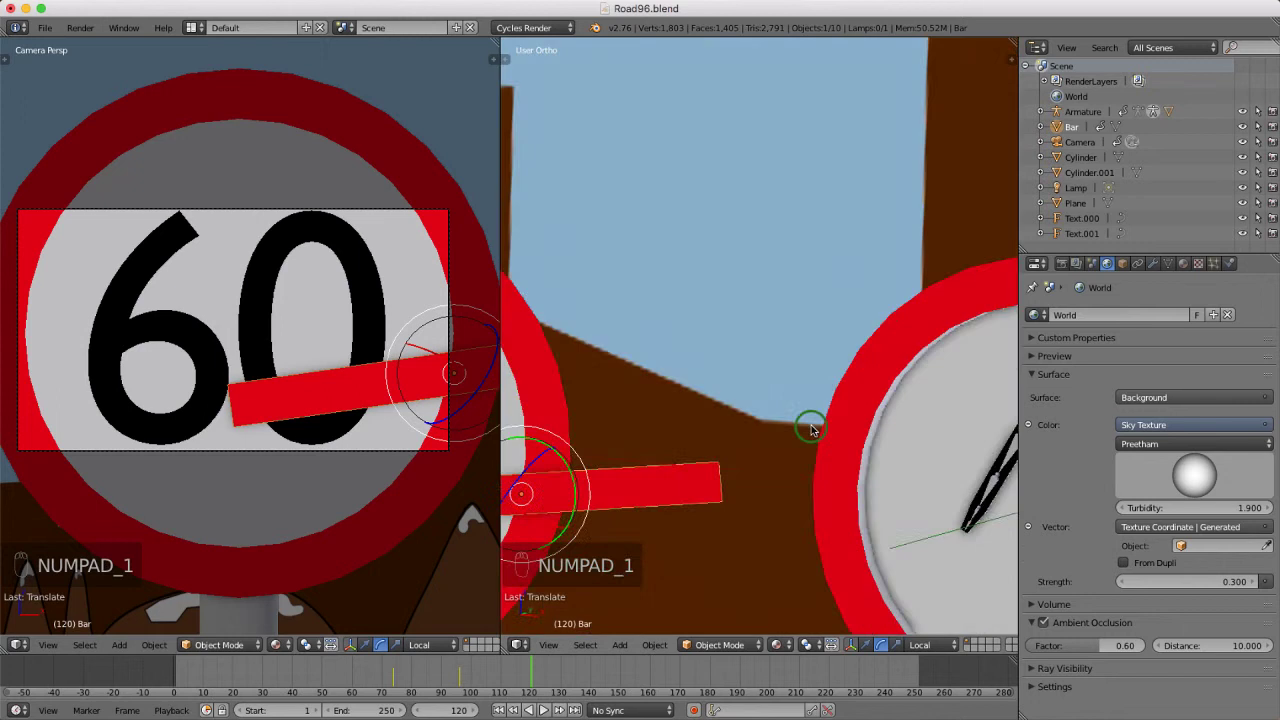
{"action": "scroll", "coordinate": [676, 496], "scroll_direction": "up", "scroll_amount": 1}
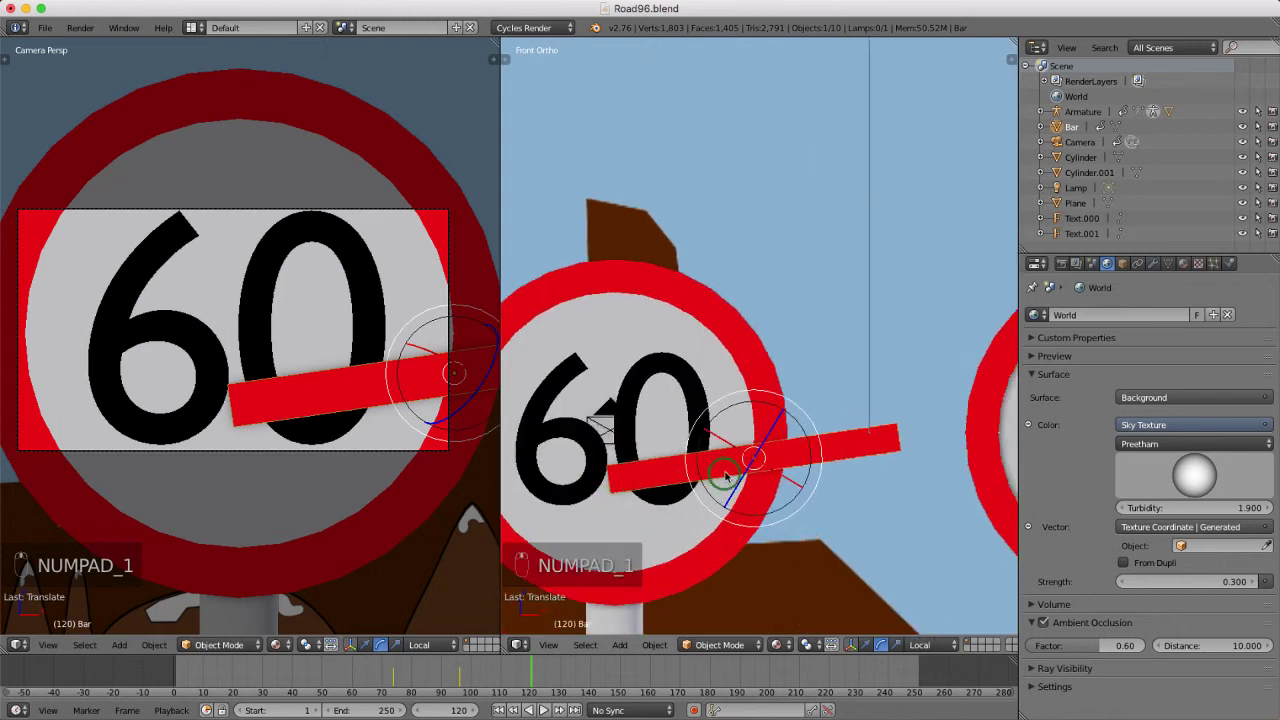
{"action": "scroll", "coordinate": [723, 481], "scroll_direction": "up", "scroll_amount": 1}
{"action": "key", "text": "g"}
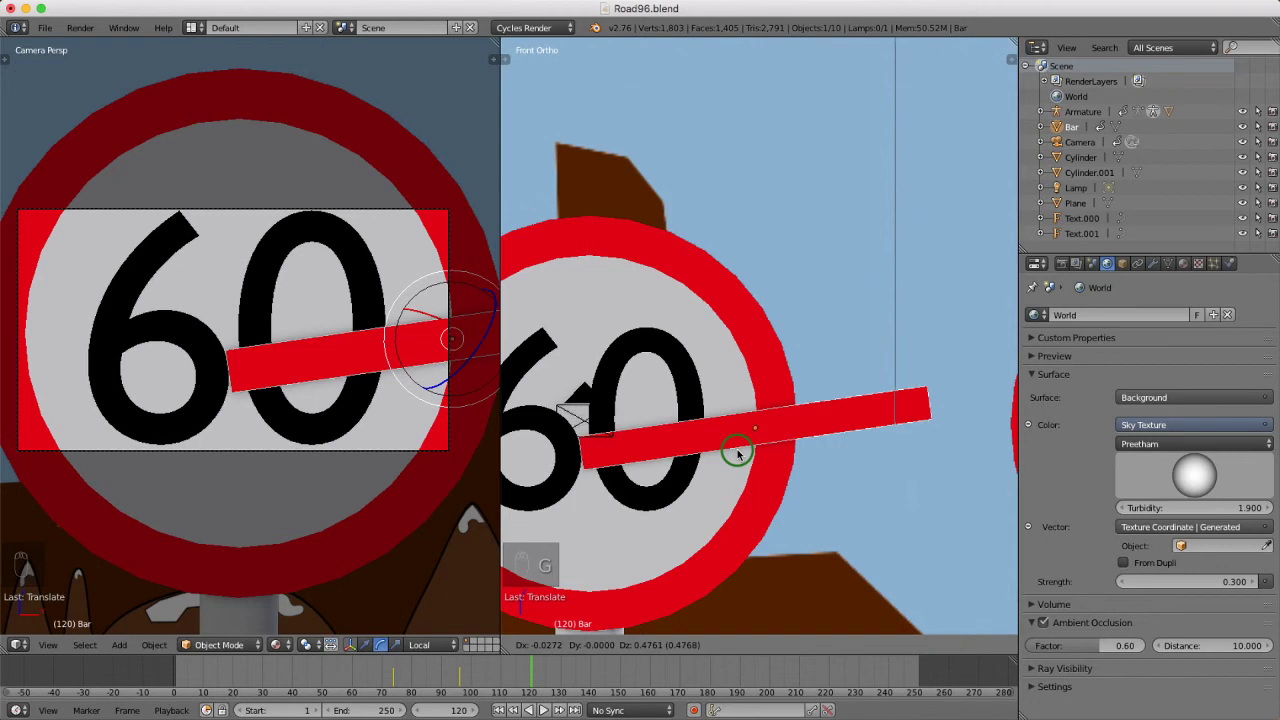
{"action": "left_click", "coordinate": [737, 453]}
{"action": "key", "text": "i"}
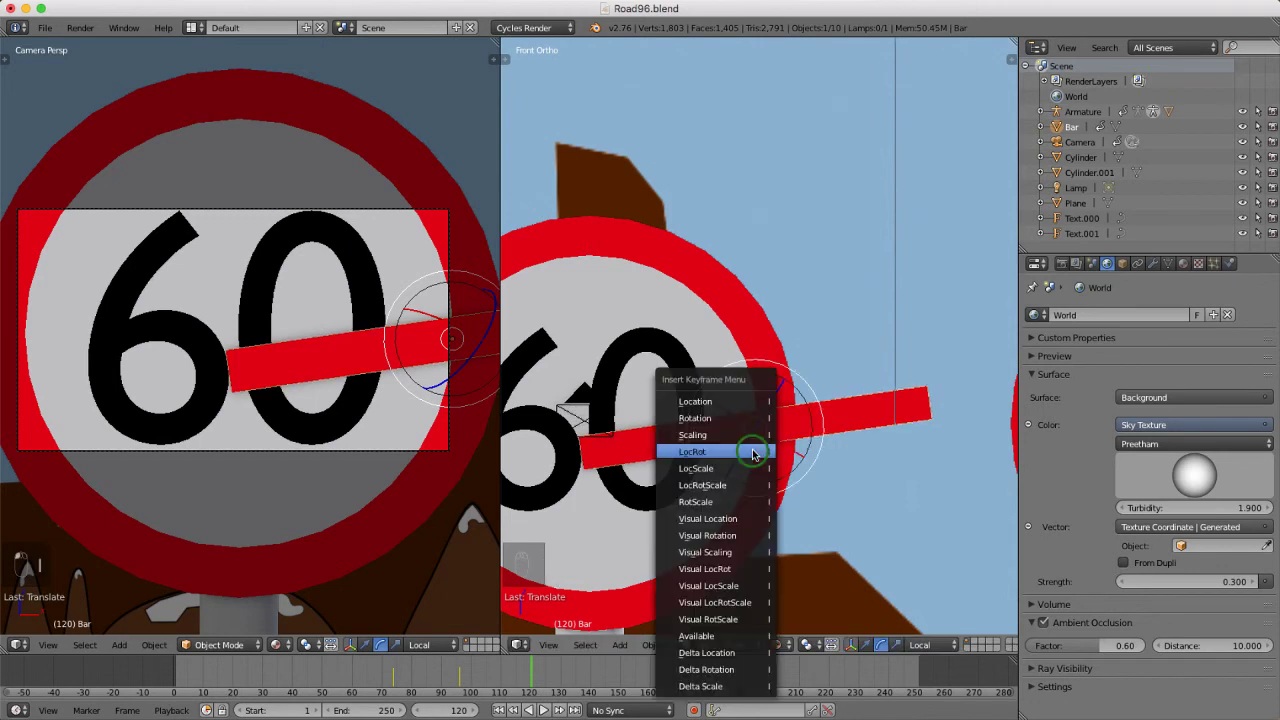
{"action": "left_click", "coordinate": [753, 452]}
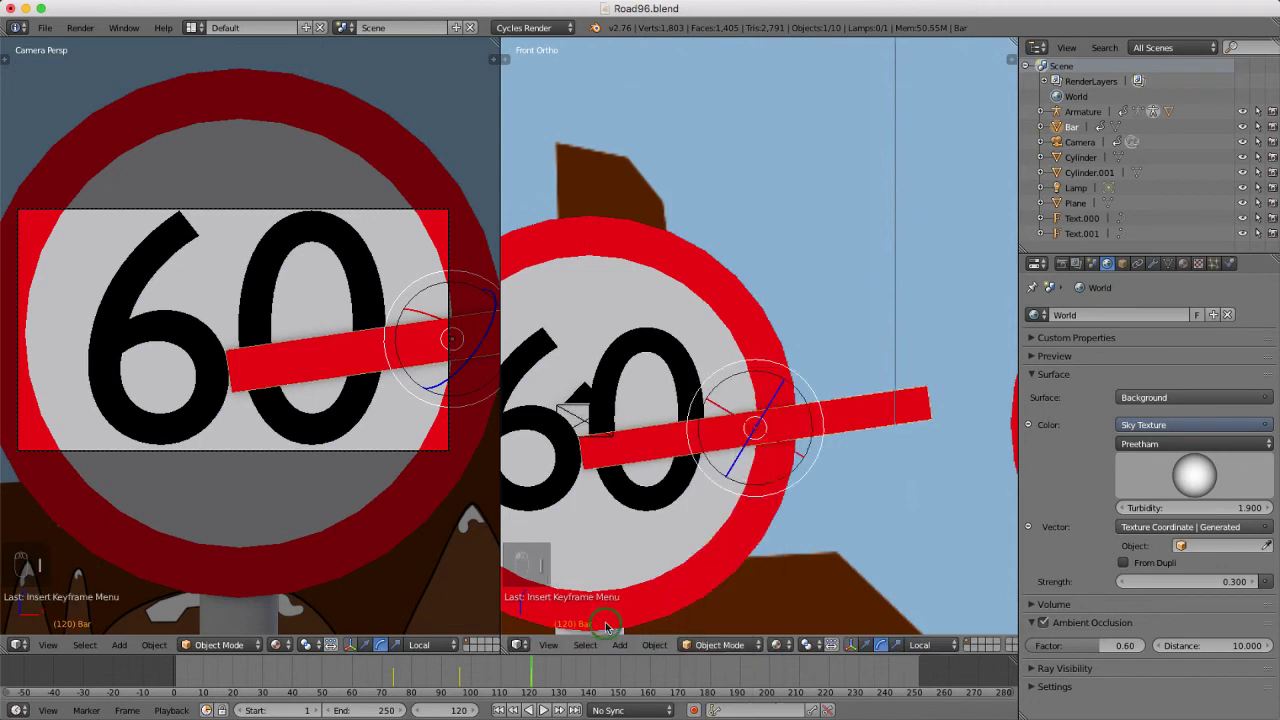
At frame 130, move the bar about -0.33 in X and -0.19 in Z and insert a LocRot keyframe.
{"action": "left_click", "coordinate": [531, 671]}
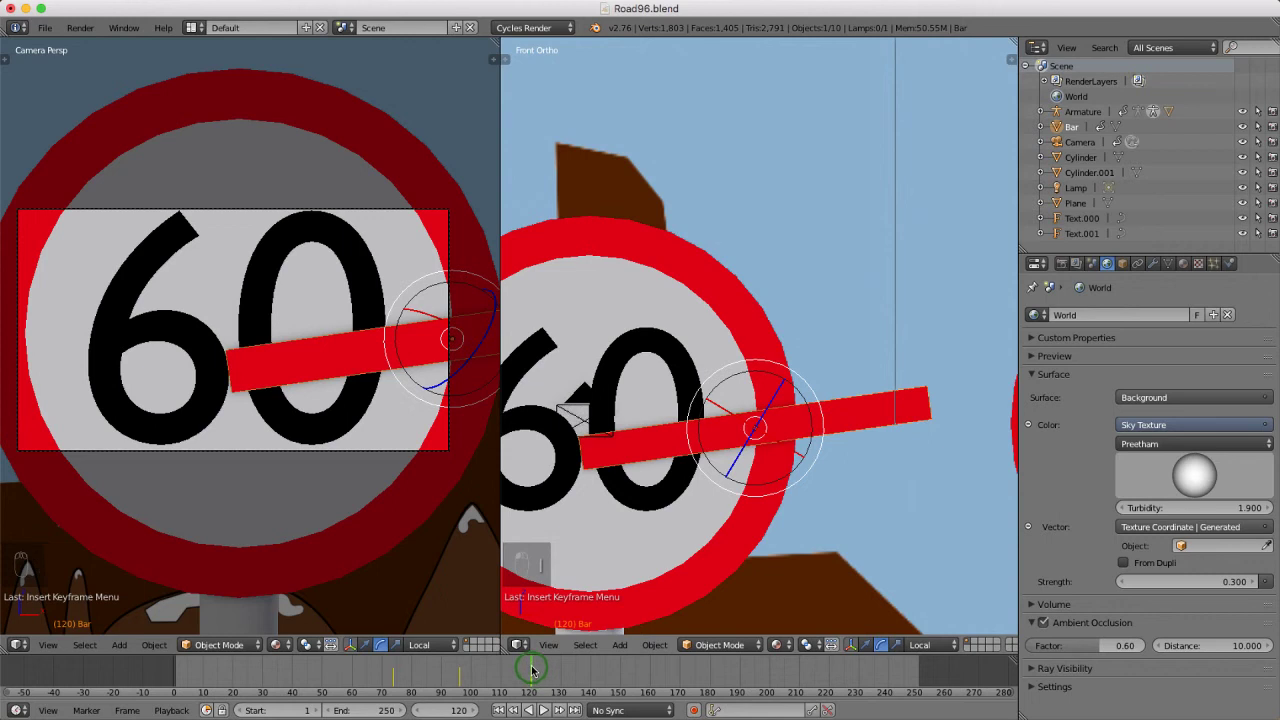
{"action": "left_click_drag", "start_coordinate": [531, 671], "coordinate": [562, 673]}
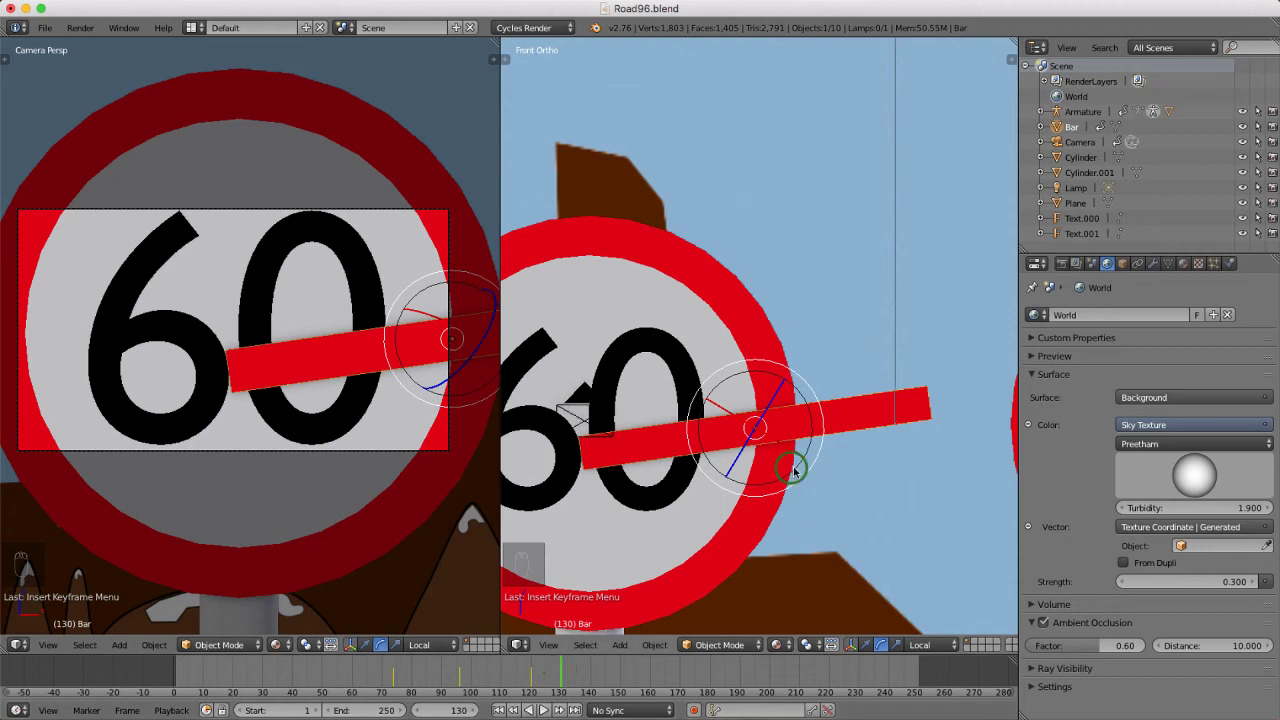
{"action": "key", "text": "g"}
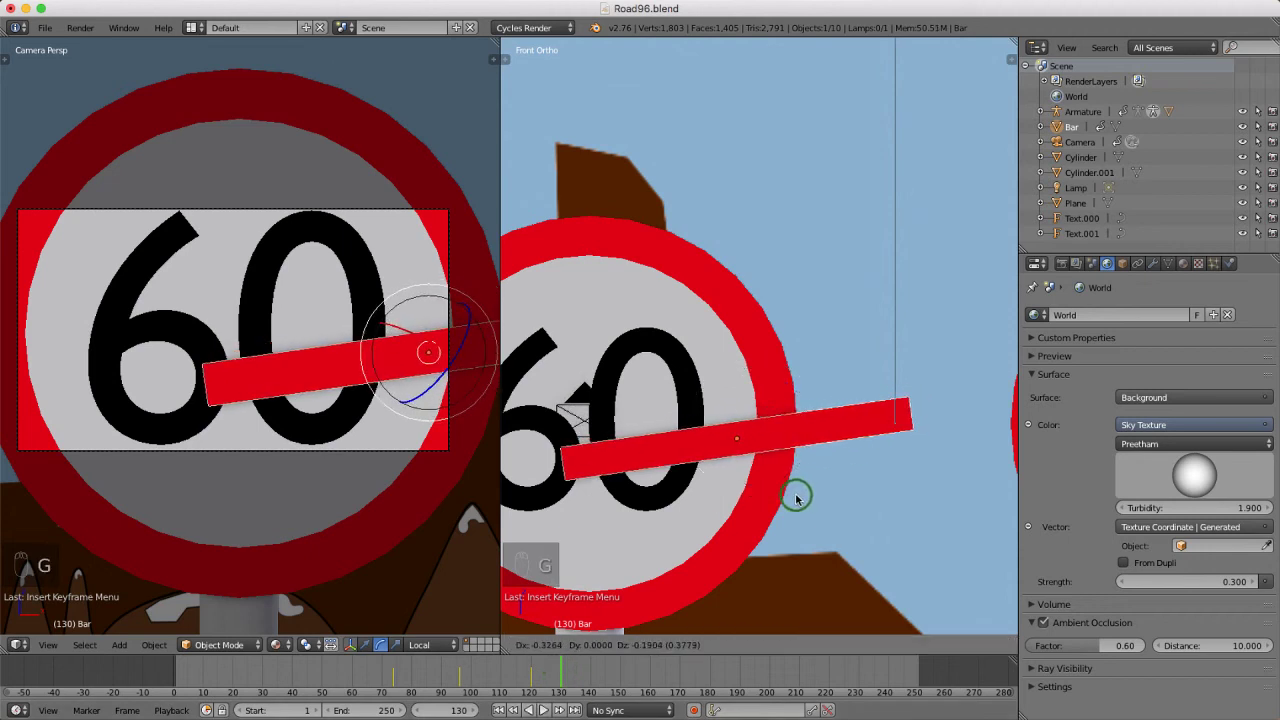
{"action": "left_click", "coordinate": [797, 498]}
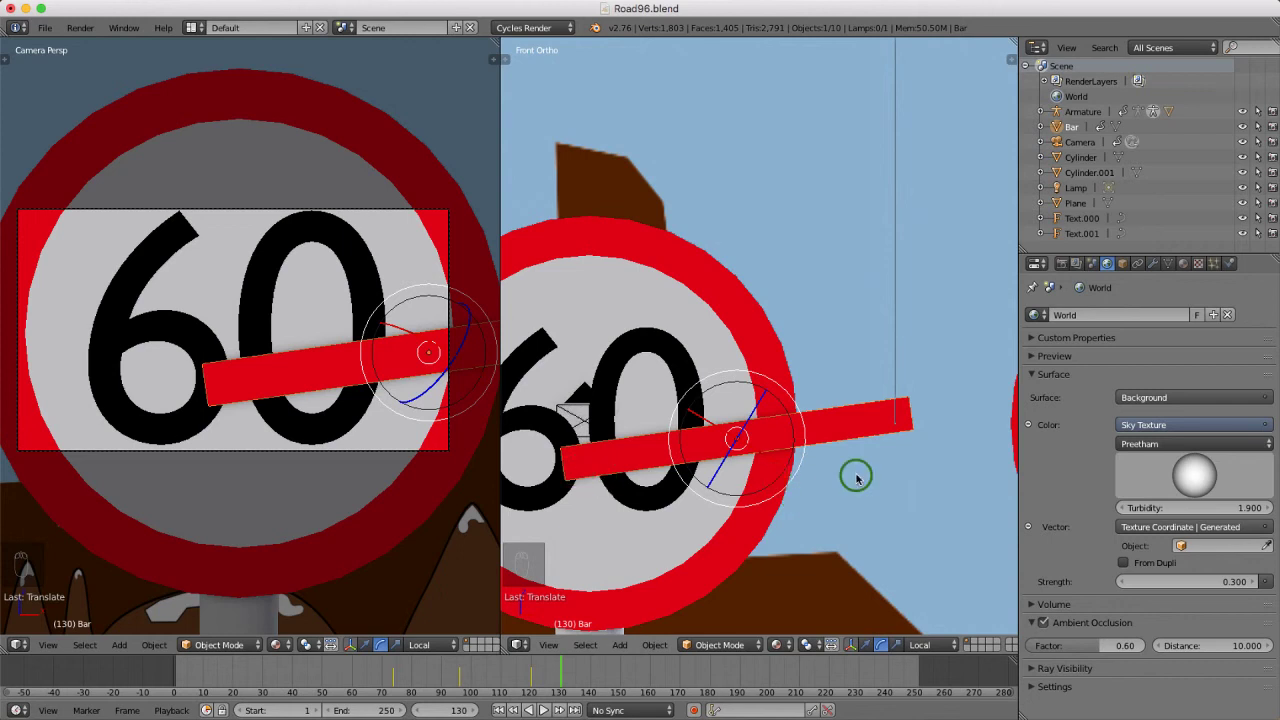
{"action": "key", "text": "i"}
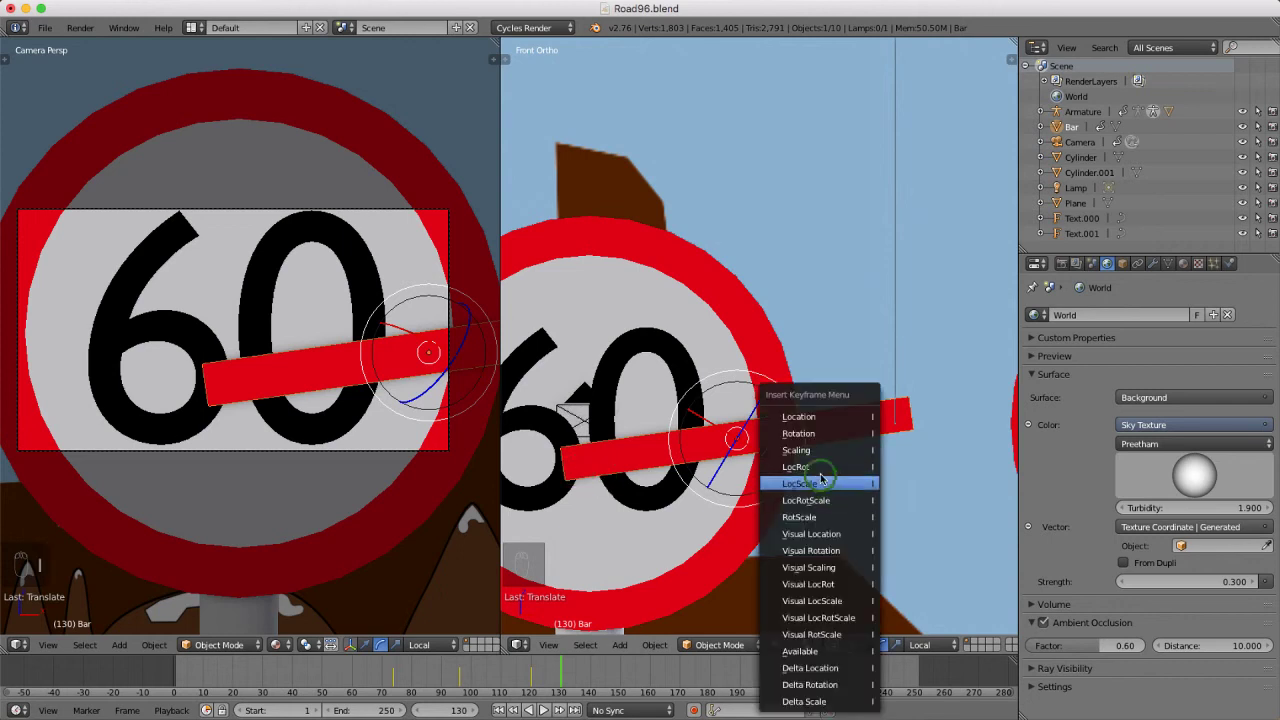
{"action": "left_click", "coordinate": [822, 469]}
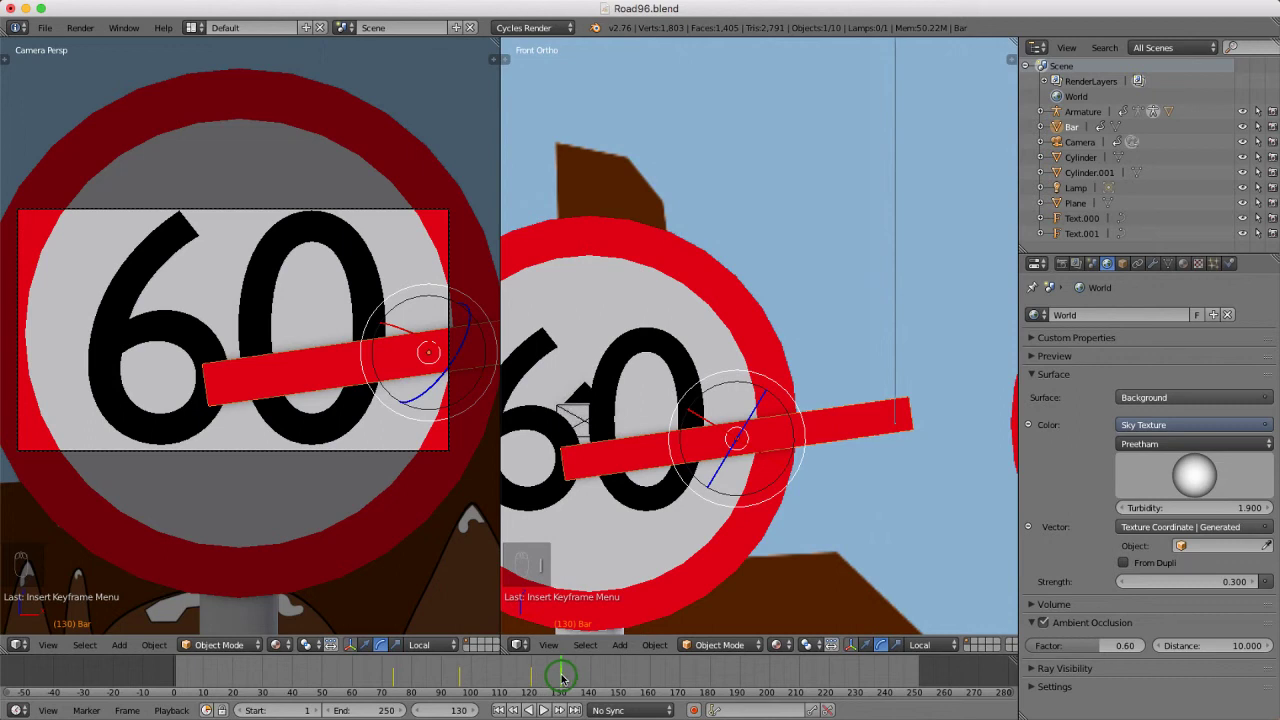
At frame 135, move the bar about 0.57 in X and 0.05 in Z and insert a LocRot keyframe.
{"action": "left_click_drag", "start_coordinate": [560, 672], "coordinate": [578, 681]}
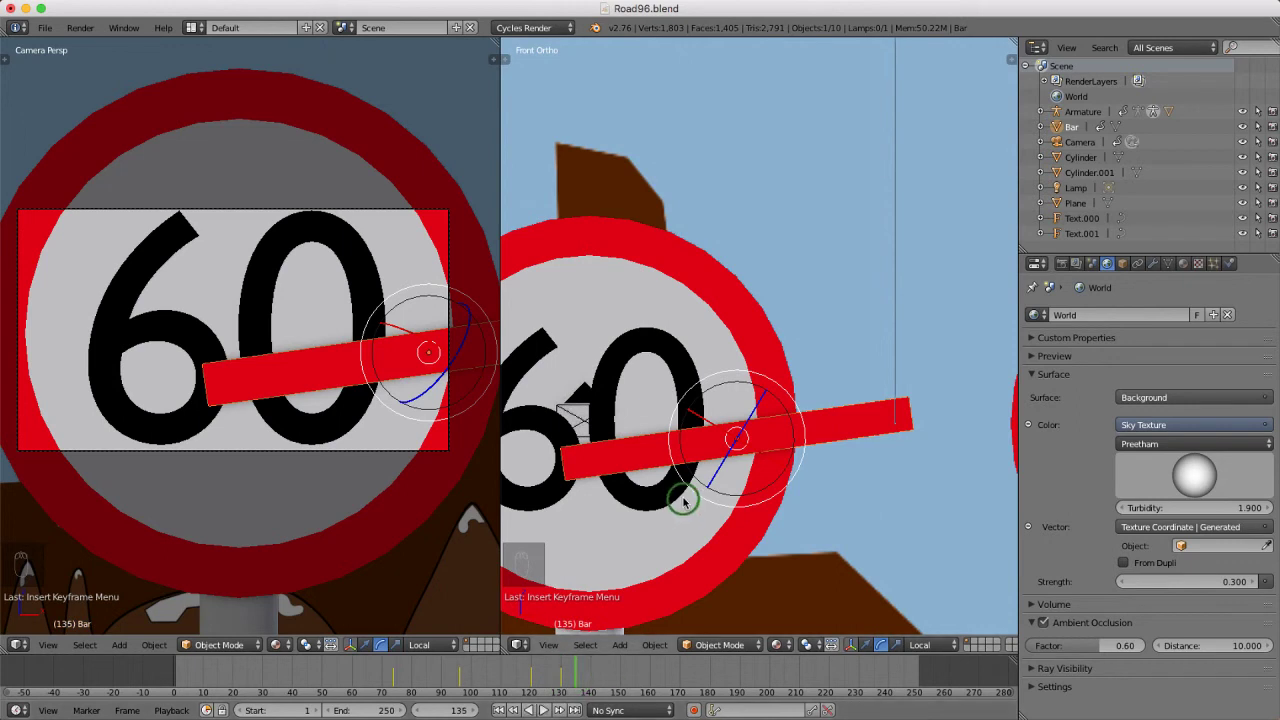
{"action": "key", "text": "g"}
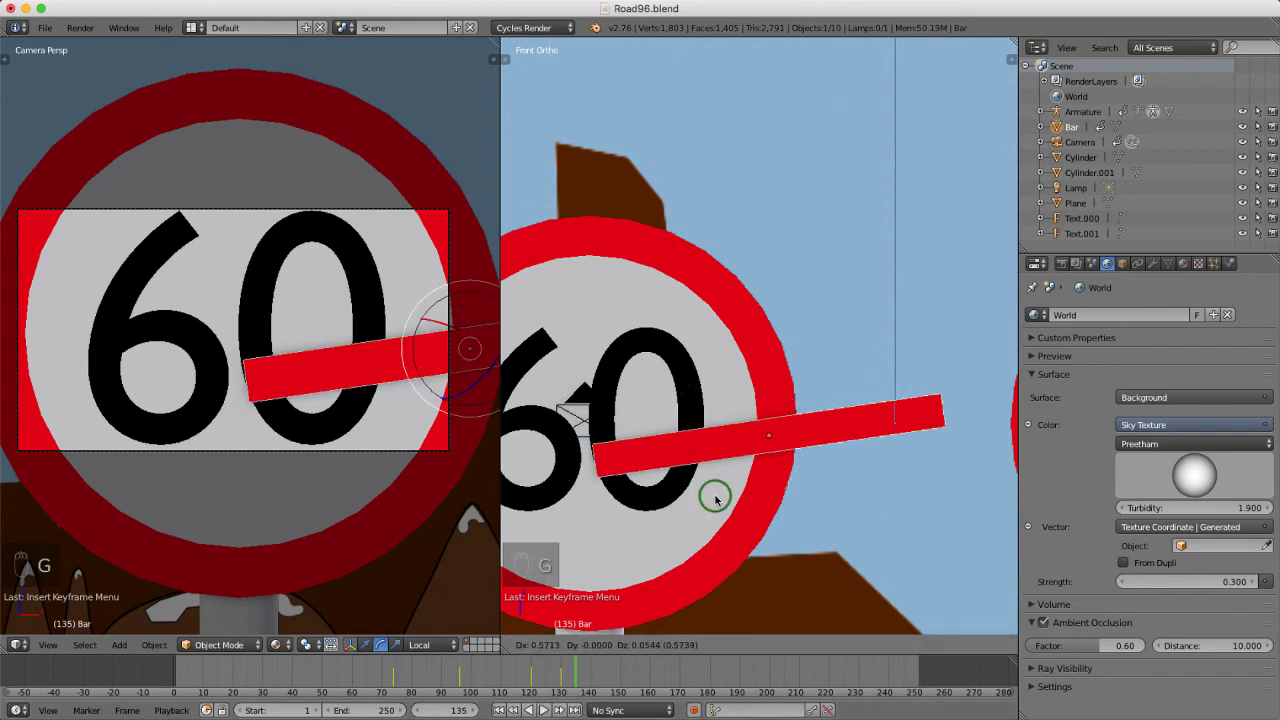
{"action": "left_click", "coordinate": [715, 497]}
{"action": "key", "text": "i"}
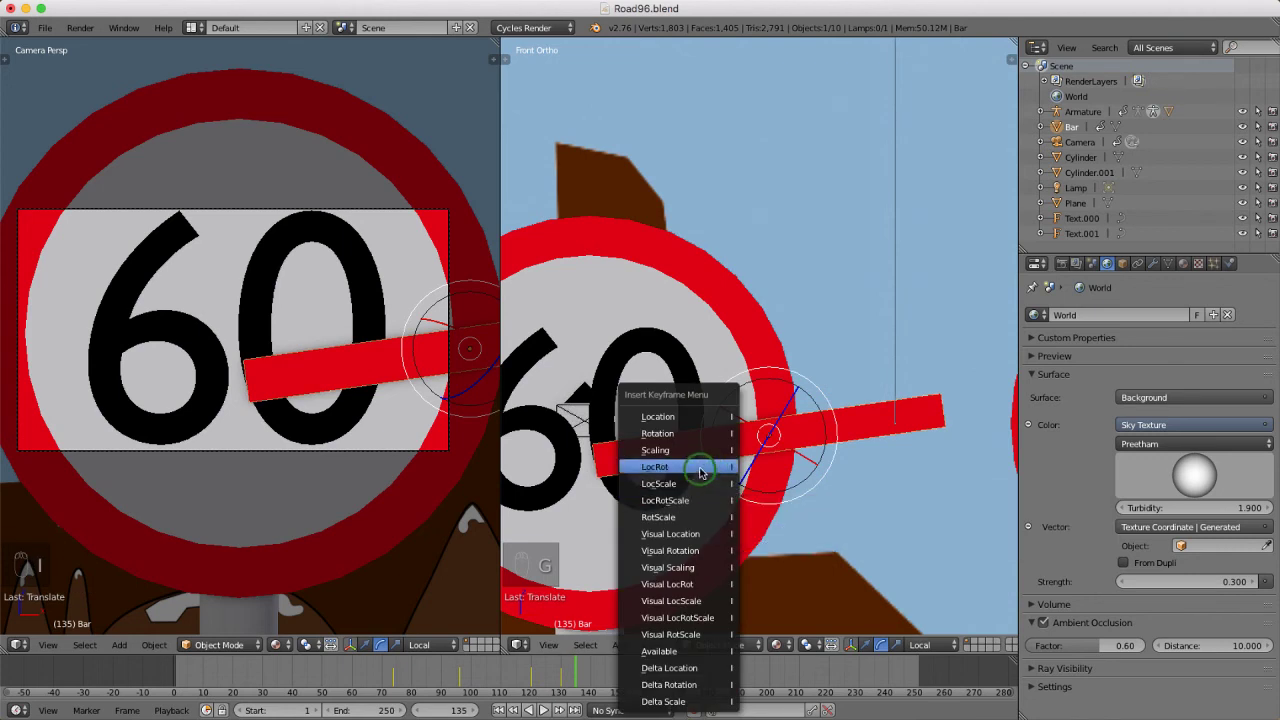
{"action": "left_click", "coordinate": [690, 467]}
Return to frame 120 and insert a LocRot keyframe for the 6 text object in its original orientation.
{"action": "left_click_drag", "start_coordinate": [574, 668], "coordinate": [530, 675]}
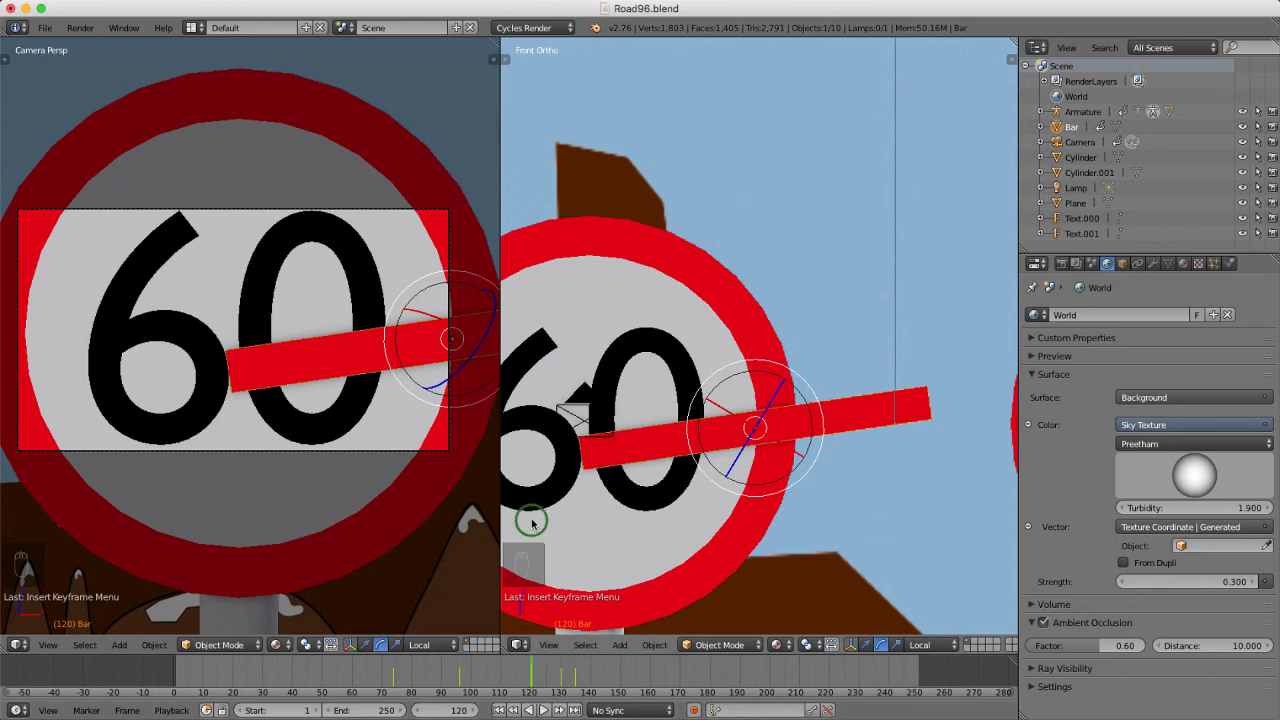
{"action": "right_click", "coordinate": [560, 490]}
{"action": "scroll", "coordinate": [786, 408], "scroll_direction": "down", "scroll_amount": 3}
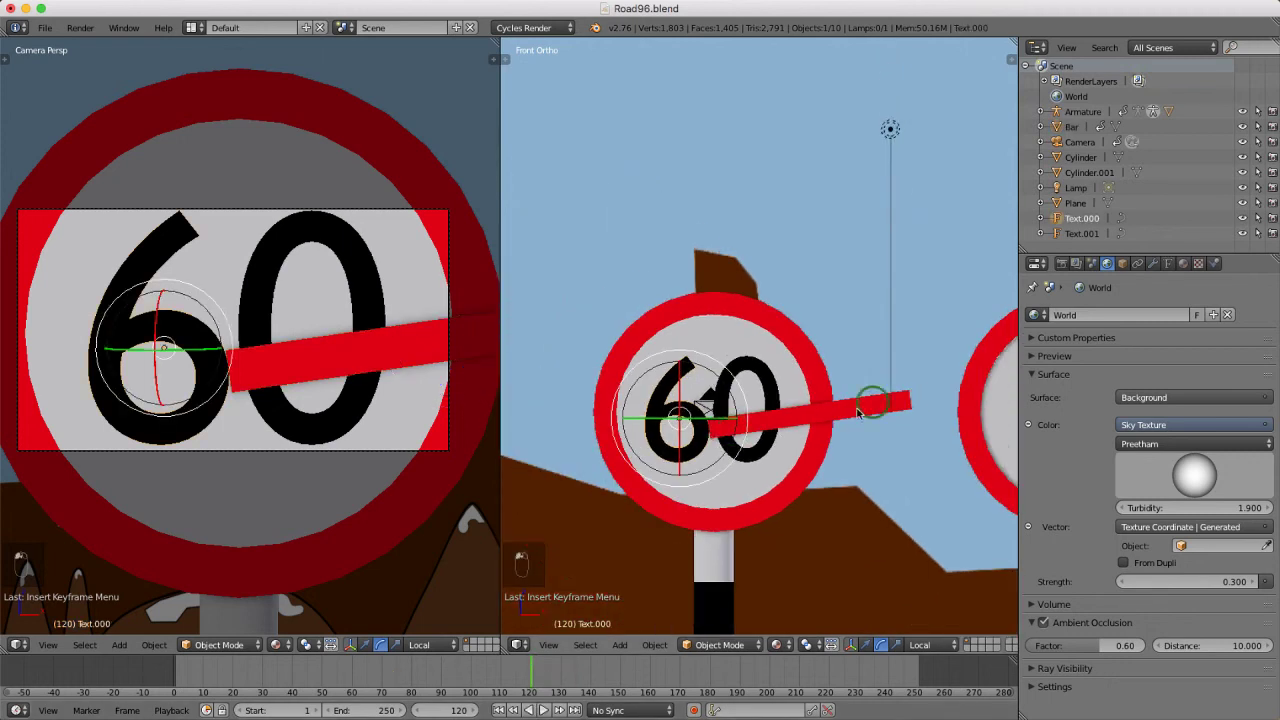
{"action": "scroll", "coordinate": [871, 405], "scroll_direction": "up", "scroll_amount": 3}
{"action": "key", "text": "i"}
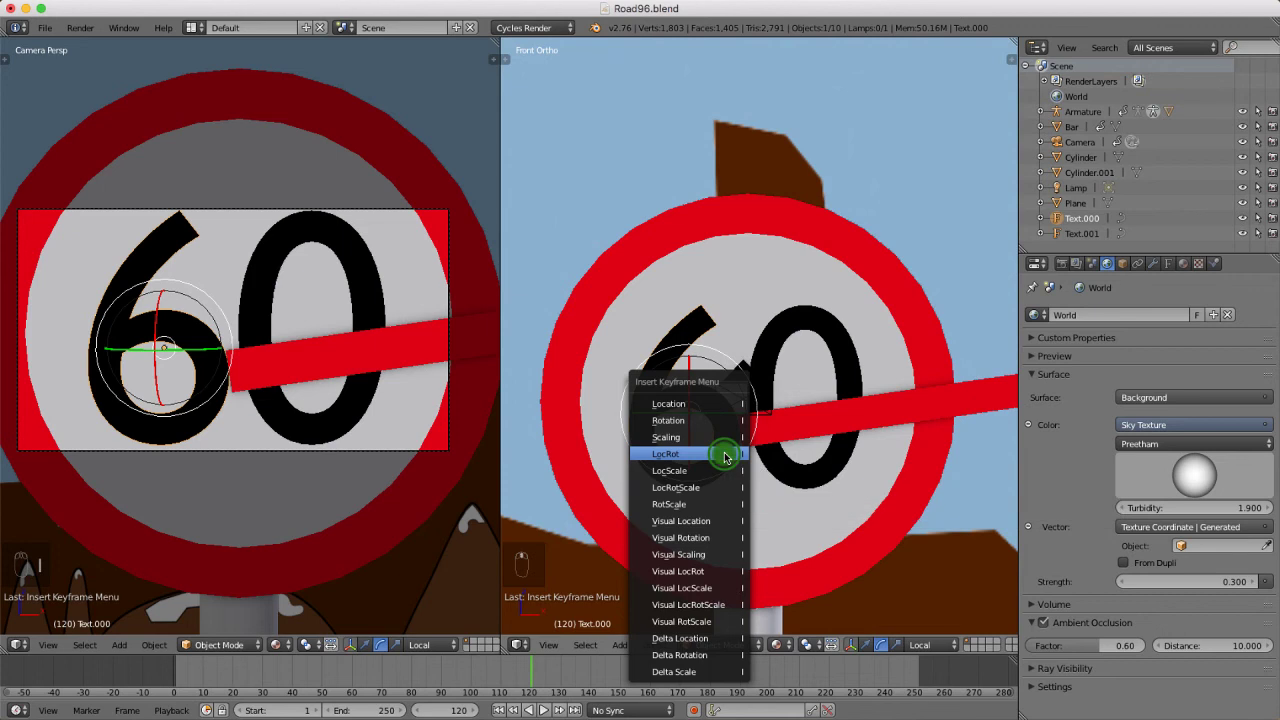
{"action": "left_click", "coordinate": [725, 455]}
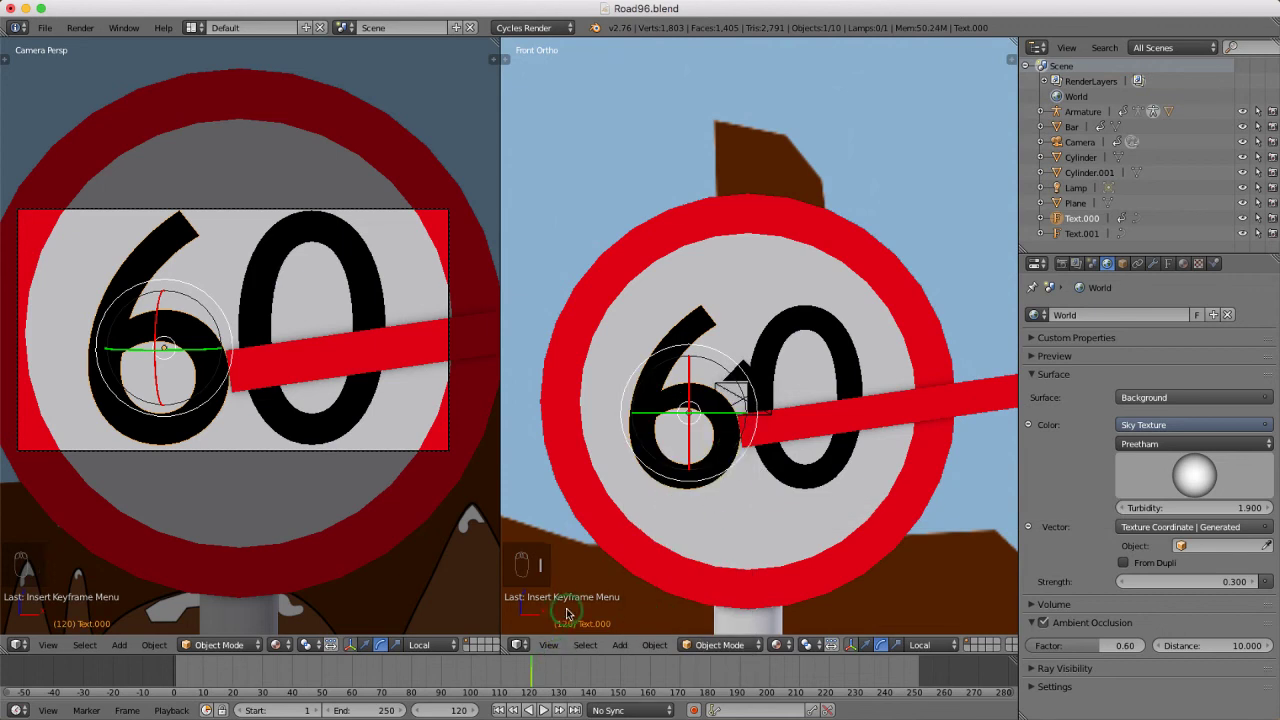
Check the bar's keyframe timing, then at frame 132 rotate the 6 by 180° and insert a LocRot keyframe for it.
{"action": "right_click", "coordinate": [810, 420]}
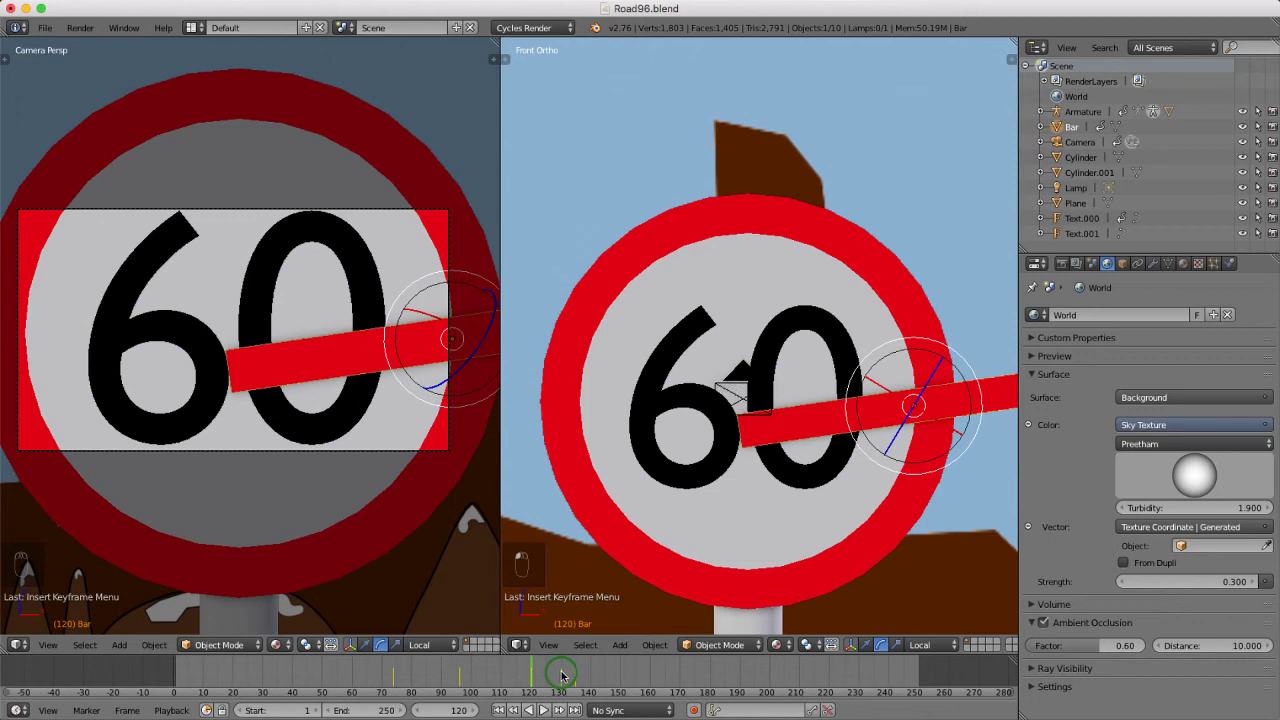
{"action": "left_click", "coordinate": [562, 676]}
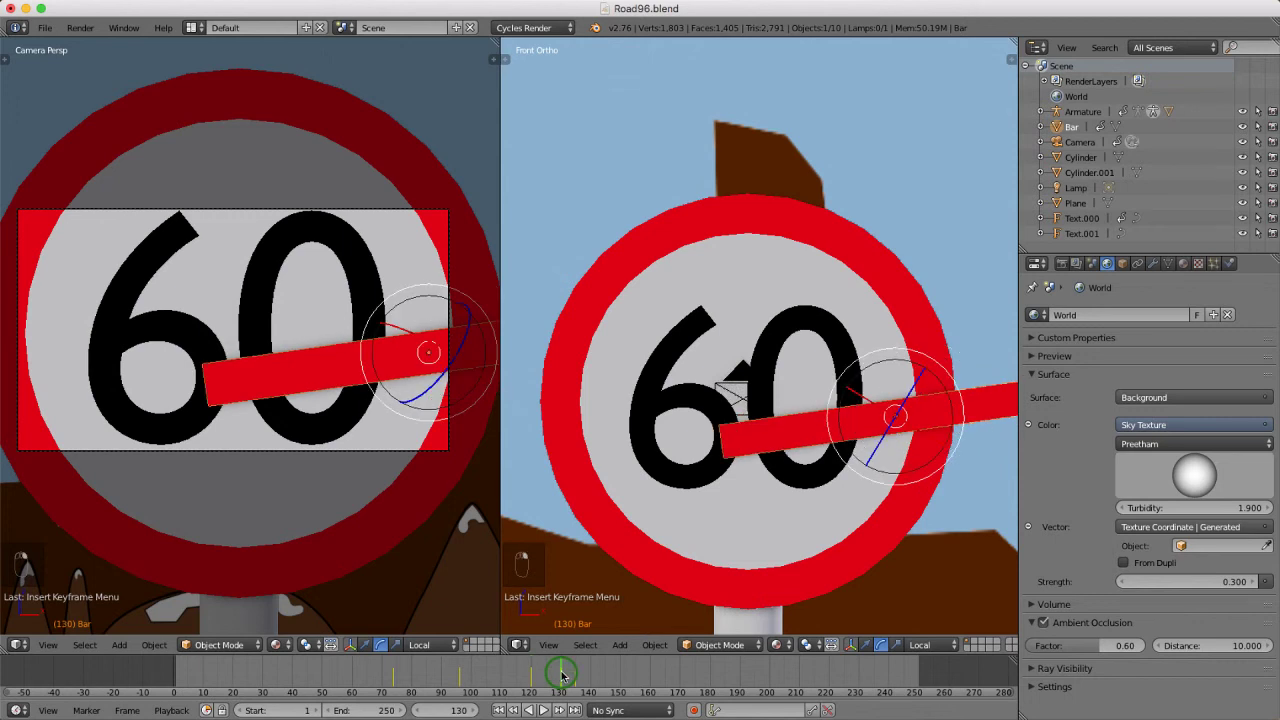
{"action": "left_click", "coordinate": [532, 676]}
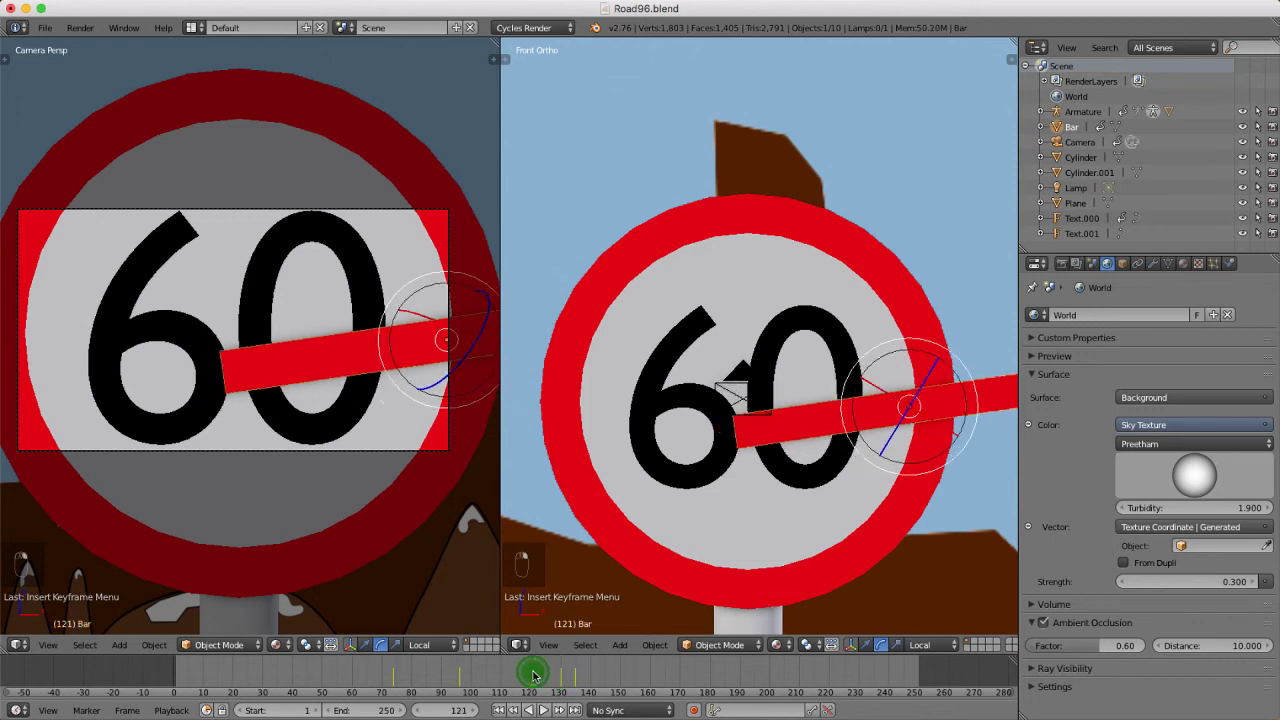
{"action": "key", "text": "alt+a"}
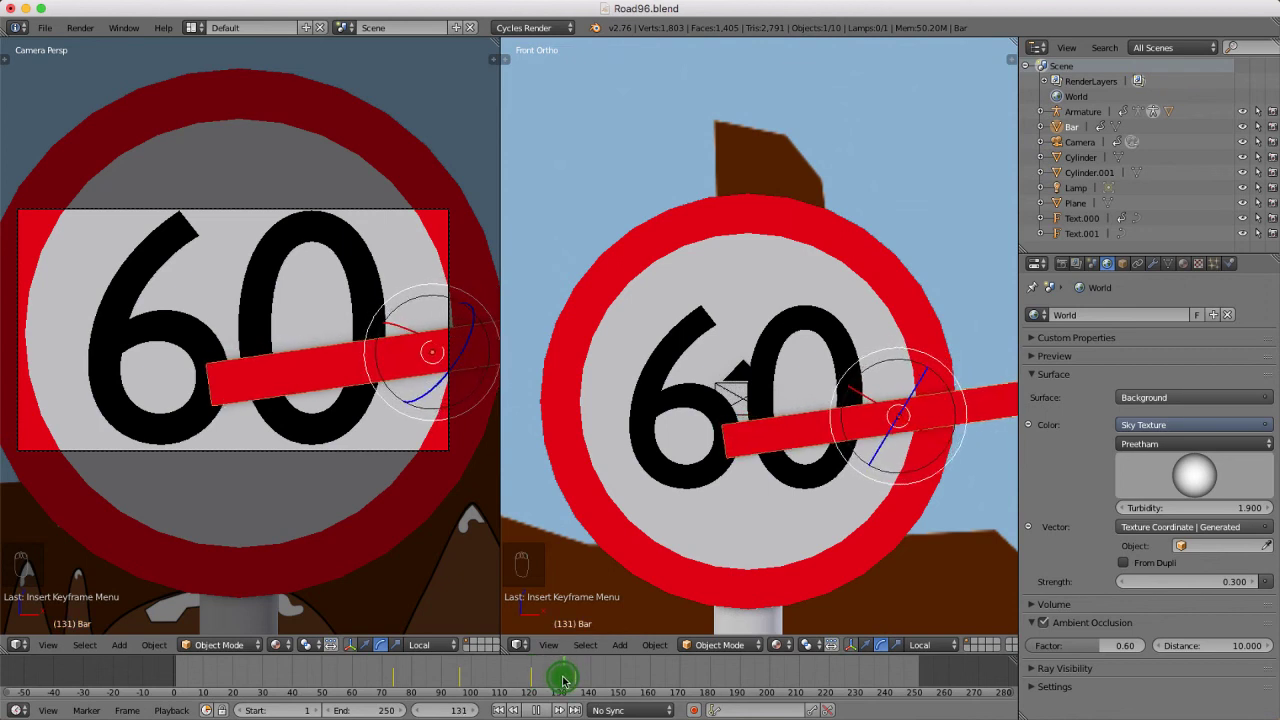
{"action": "left_click", "coordinate": [565, 682]}
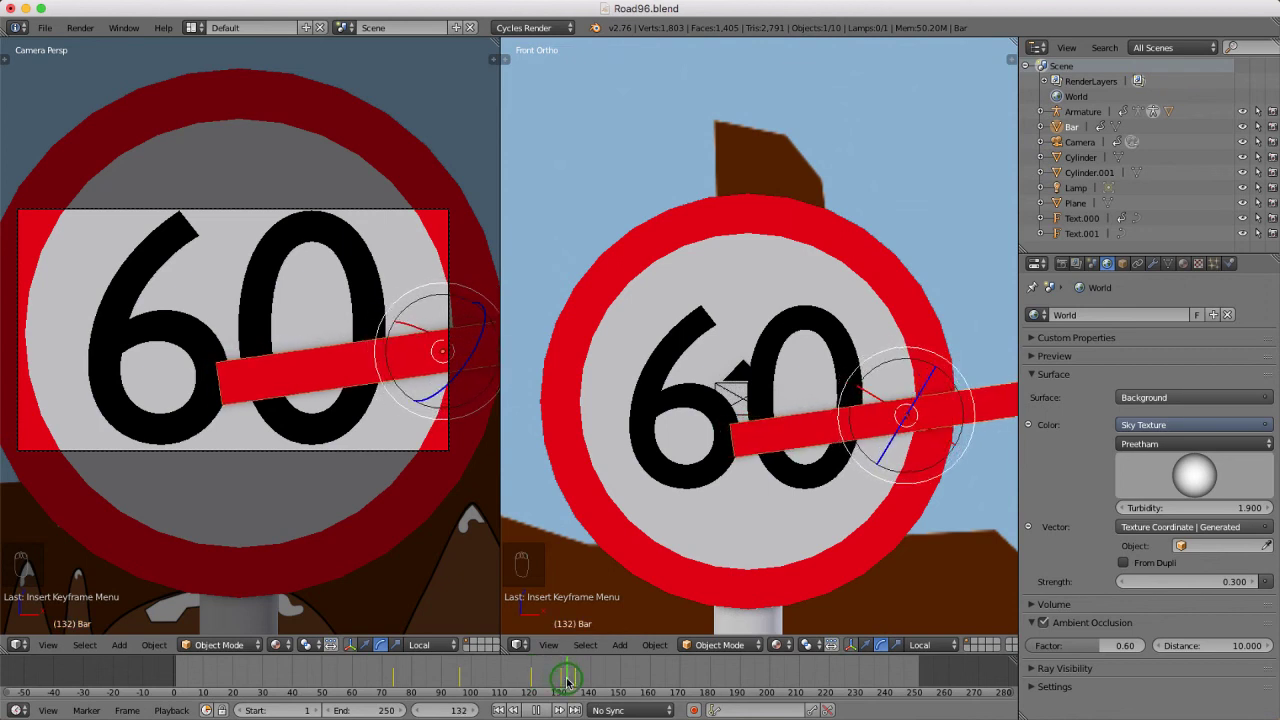
{"action": "right_click", "coordinate": [660, 471]}
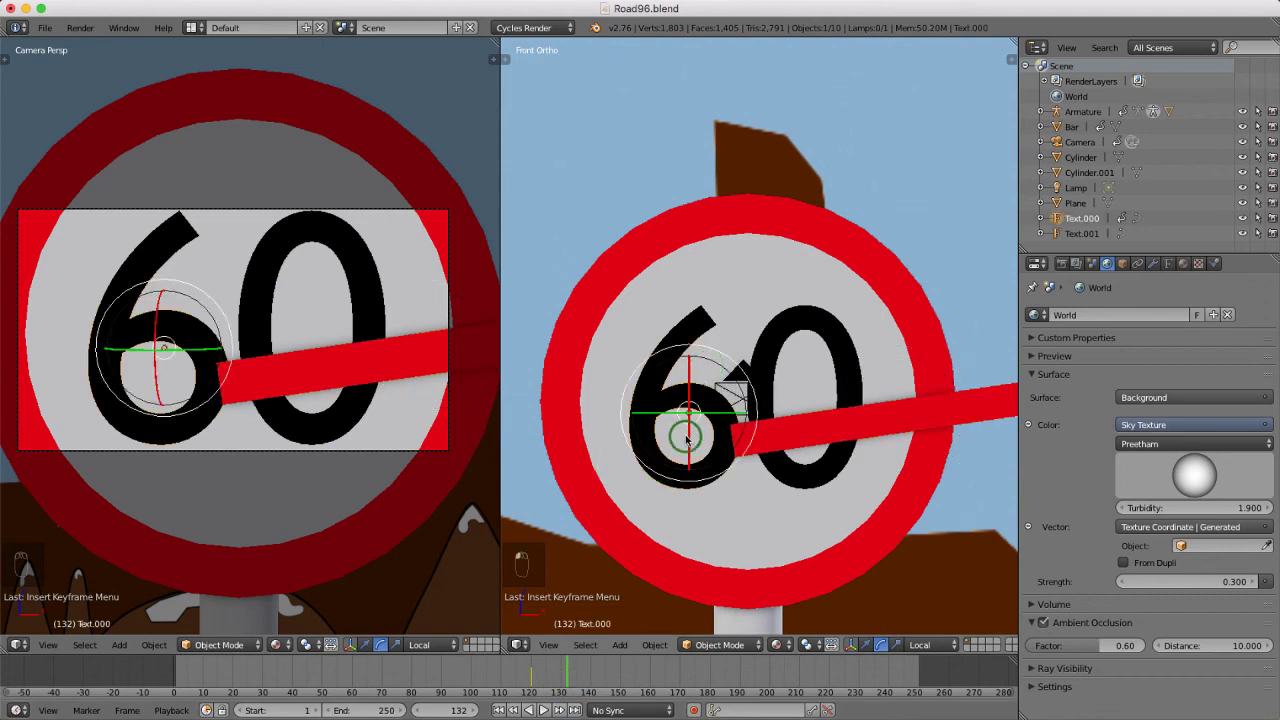
{"action": "key", "text": "r"}
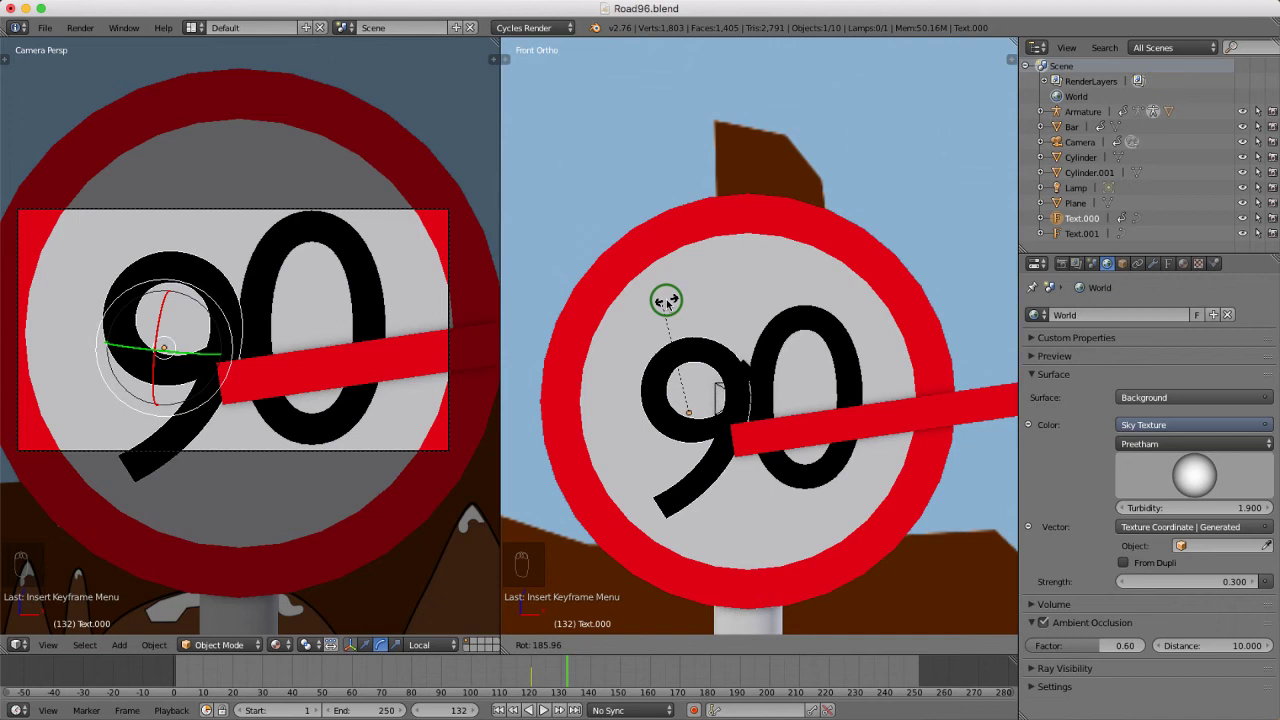
{"action": "type", "text": "180"}
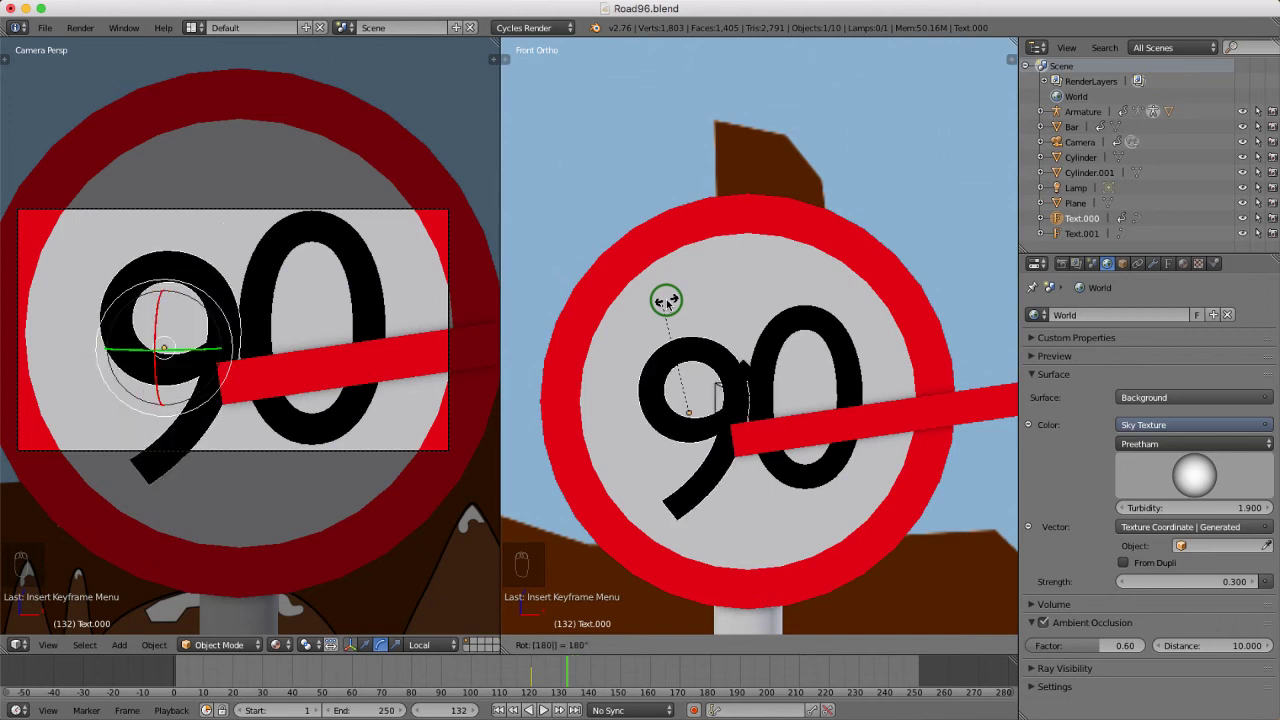
{"action": "key", "text": "Return"}
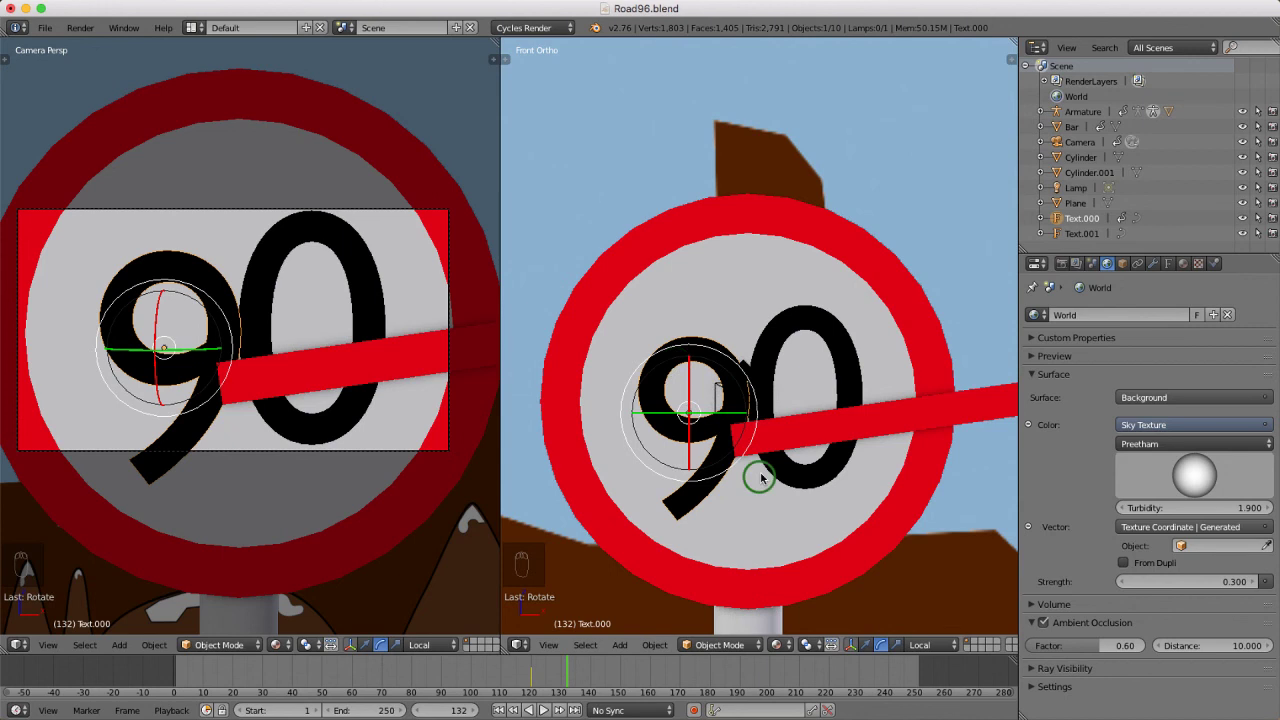
{"action": "key", "text": "i"}
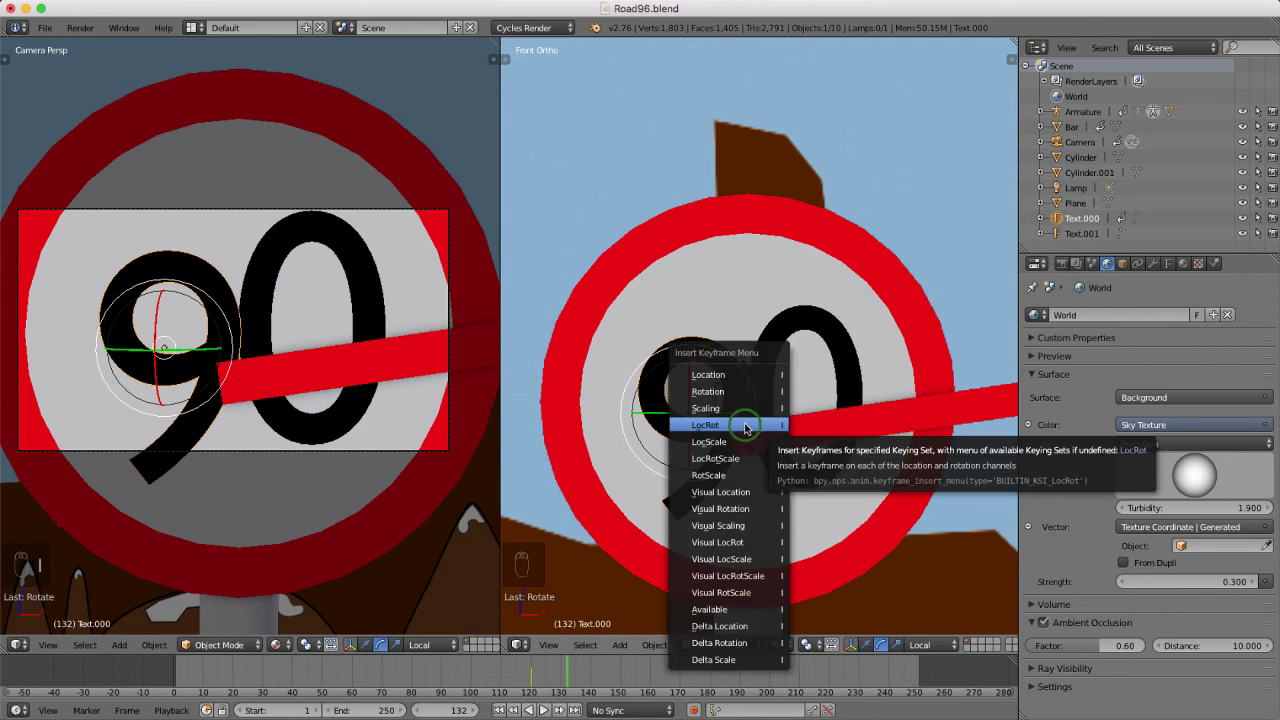
{"action": "left_click", "coordinate": [745, 428]}
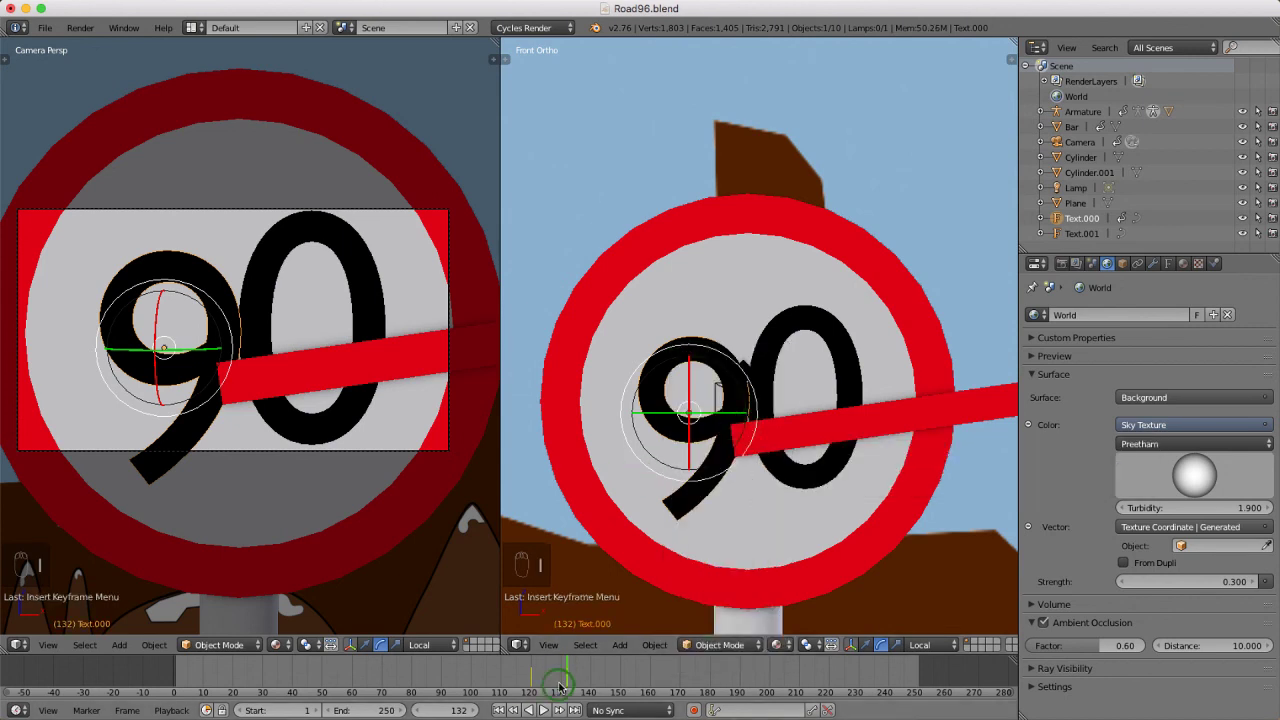
At frame 144, insert a LocRot keyframe for the bar in its current position beside the flipped digit.
{"action": "key", "text": "alt+a"}
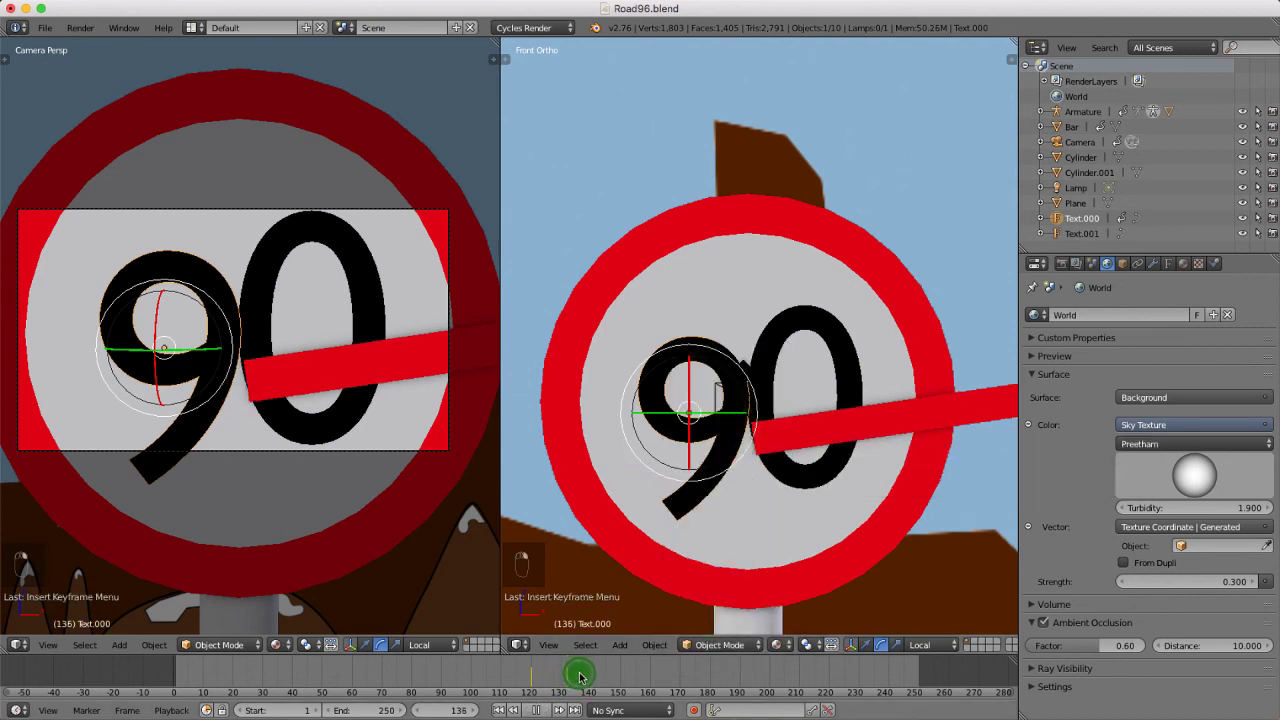
{"action": "mouse_move", "coordinate": [580, 677]}
{"action": "left_mouse_down"}
{"action": "mouse_move", "coordinate": [609, 680]}
{"action": "mouse_move", "coordinate": [597, 677]}
{"action": "left_mouse_up"}
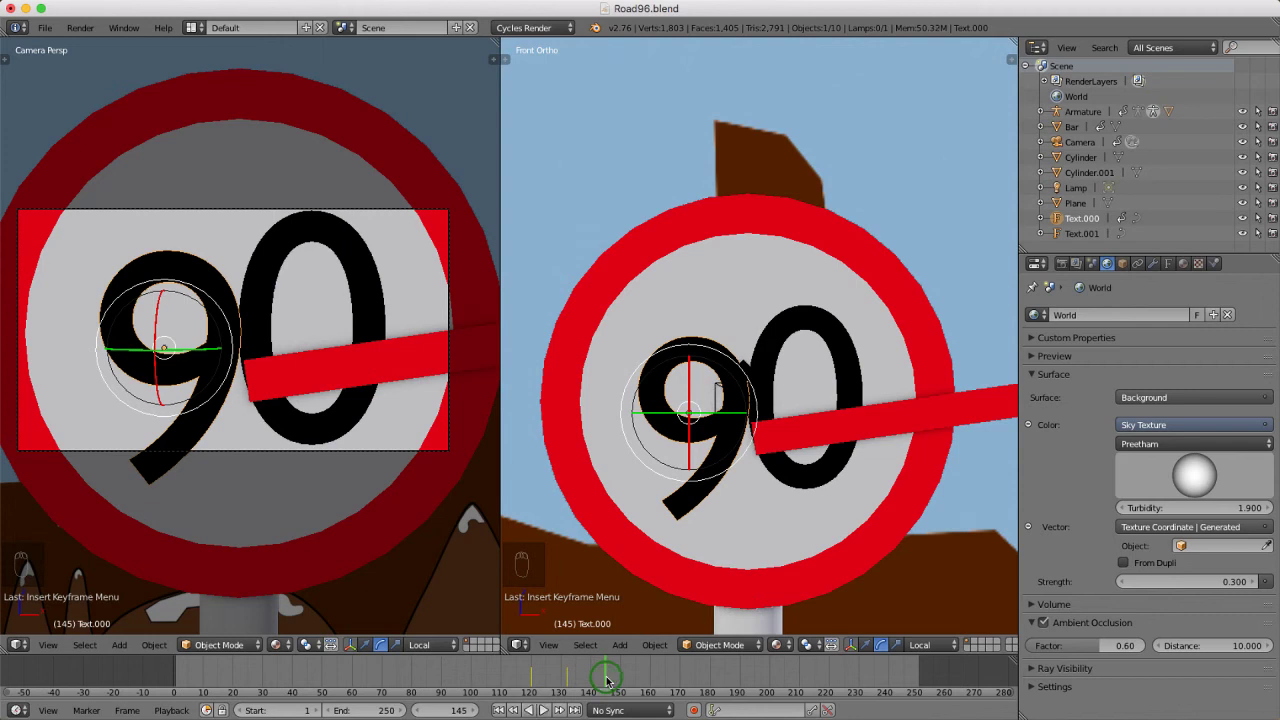
{"action": "left_click_drag", "start_coordinate": [459, 714], "coordinate": [450, 714]}
{"action": "right_click", "coordinate": [802, 430]}
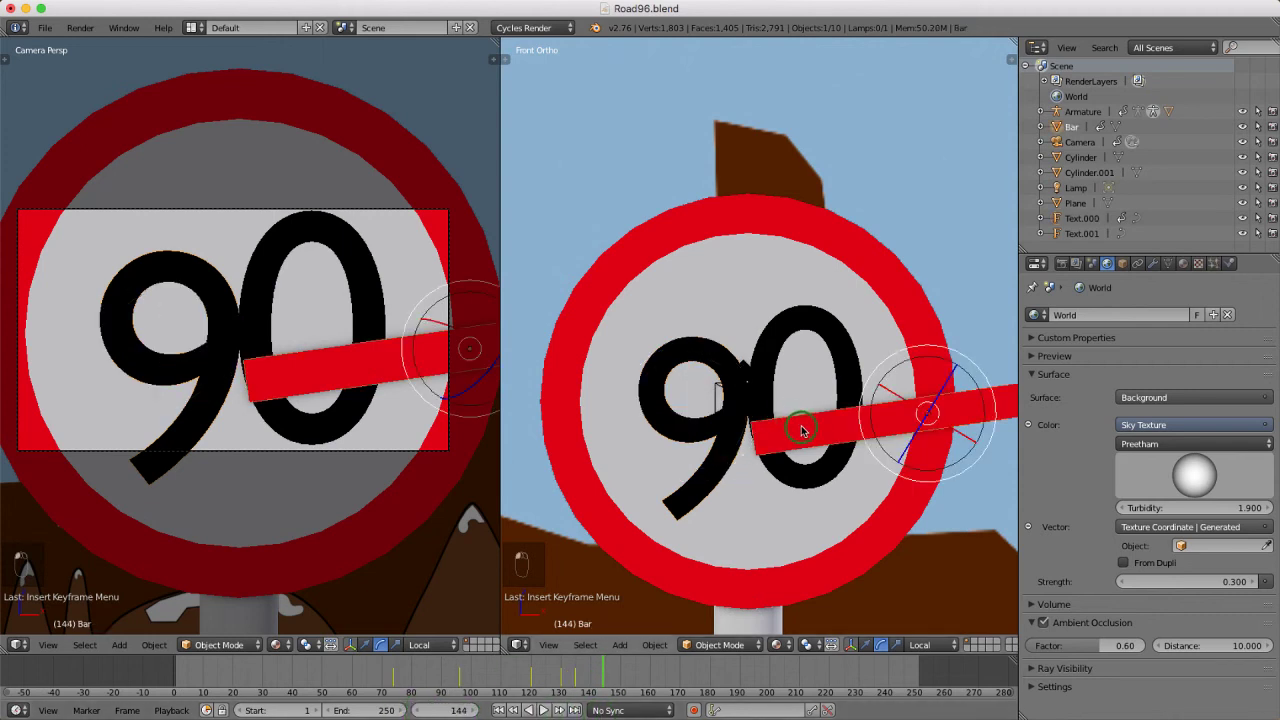
{"action": "key", "text": "i"}
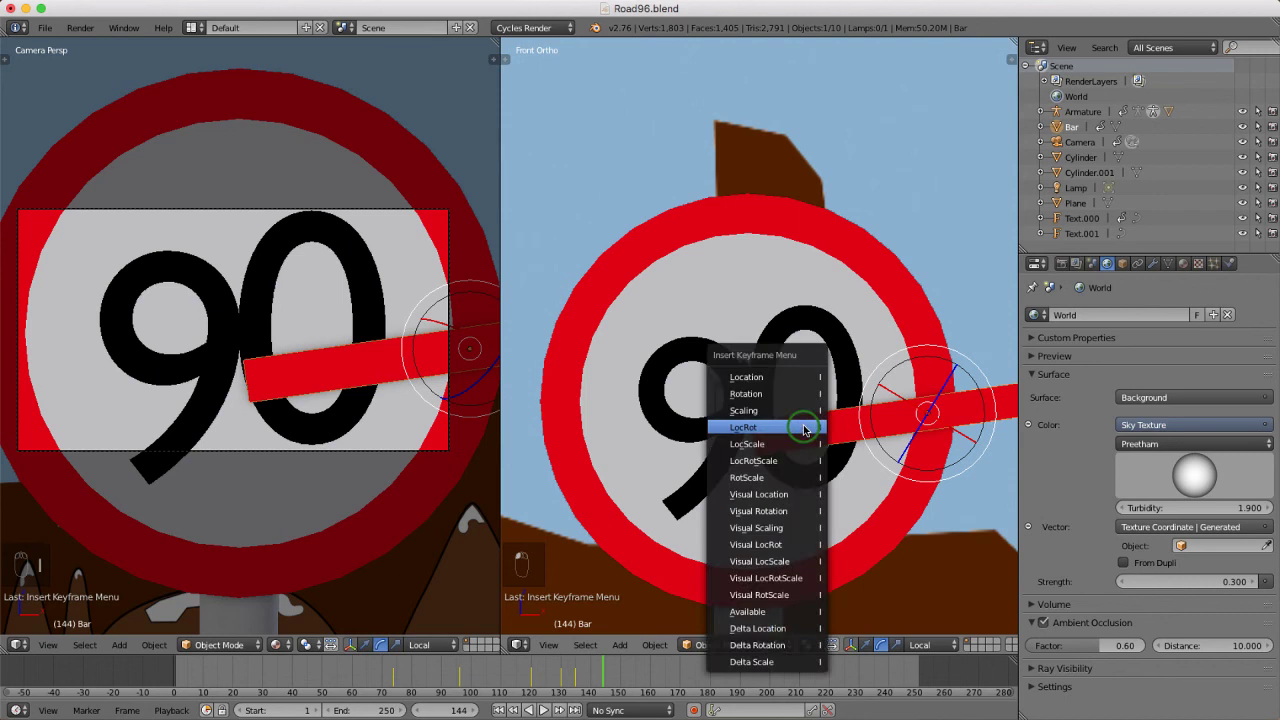
{"action": "left_click", "coordinate": [803, 430]}
At frame 156, move the bar back across the pedestrian sign and insert a LocRot keyframe for it.
{"action": "scroll", "coordinate": [674, 449], "scroll_direction": "down", "scroll_amount": 5}
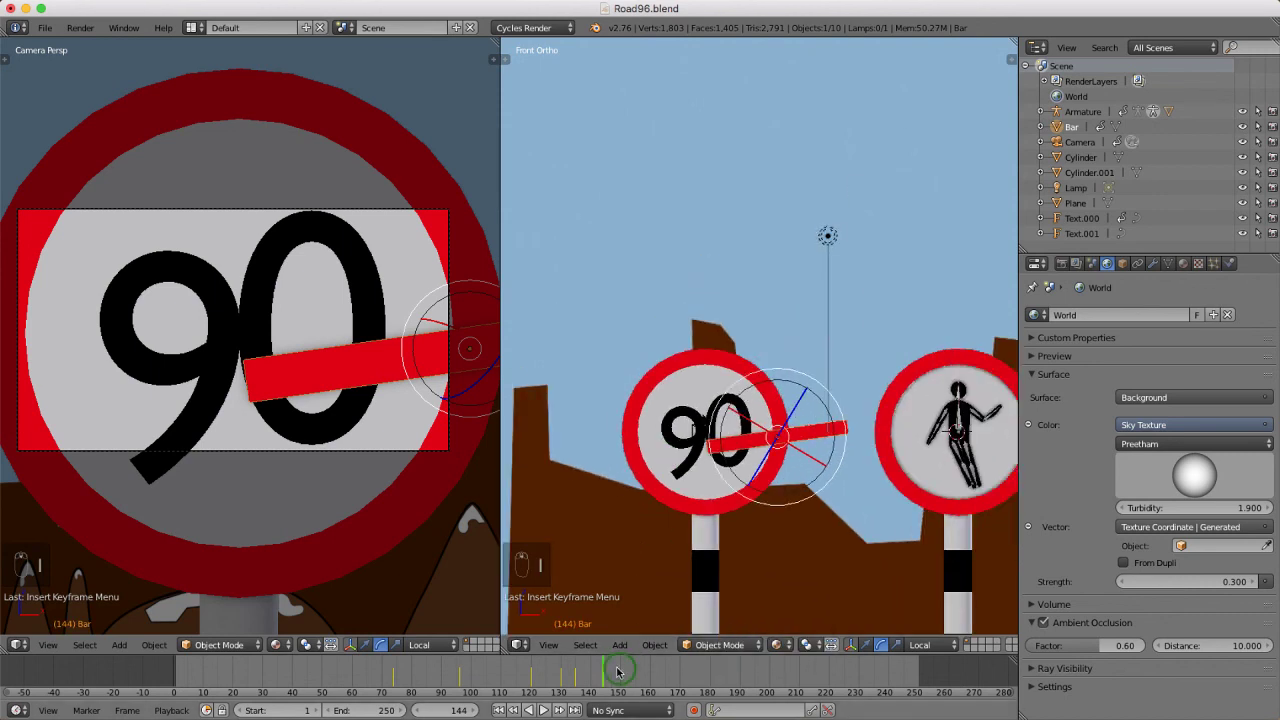
{"action": "left_click_drag", "start_coordinate": [603, 668], "coordinate": [645, 675]}
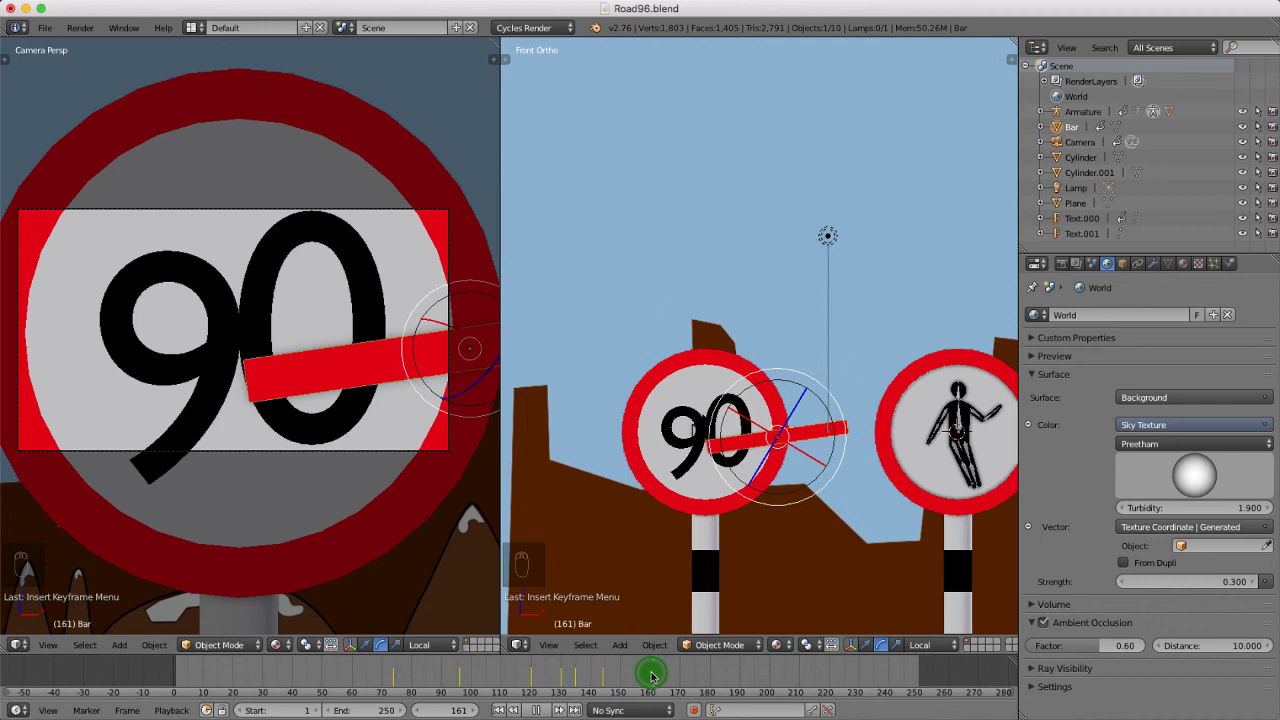
{"action": "left_click_drag", "start_coordinate": [651, 676], "coordinate": [638, 675]}
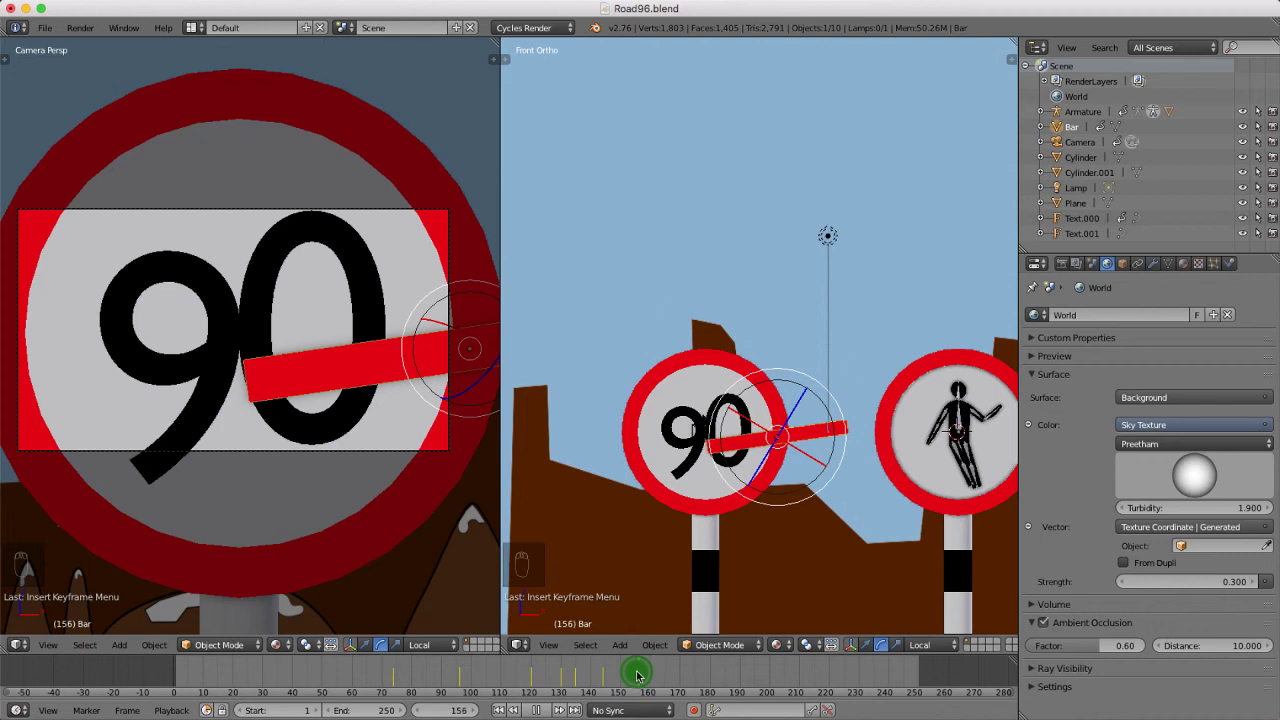
{"action": "left_click", "coordinate": [748, 466]}
{"action": "scroll", "coordinate": [748, 466], "scroll_direction": "down", "scroll_amount": 4}
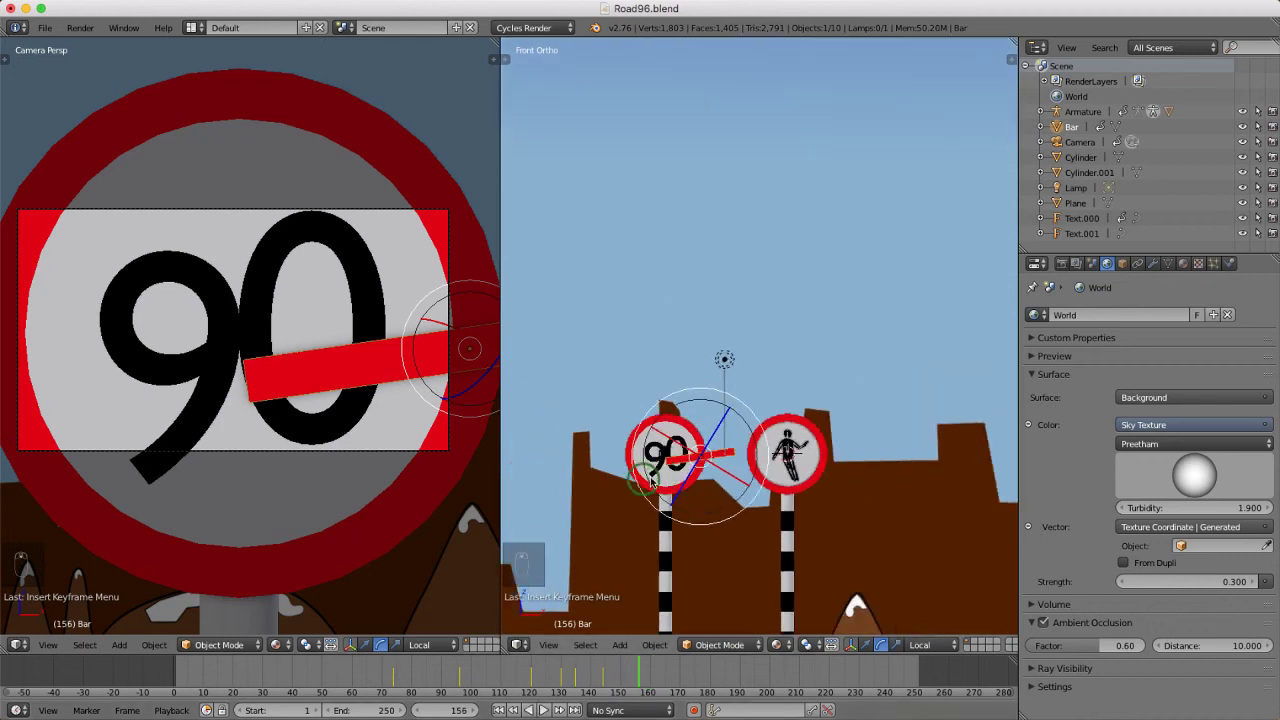
{"action": "scroll", "coordinate": [677, 458], "scroll_direction": "up", "scroll_amount": 2}
{"action": "key", "text": "g"}
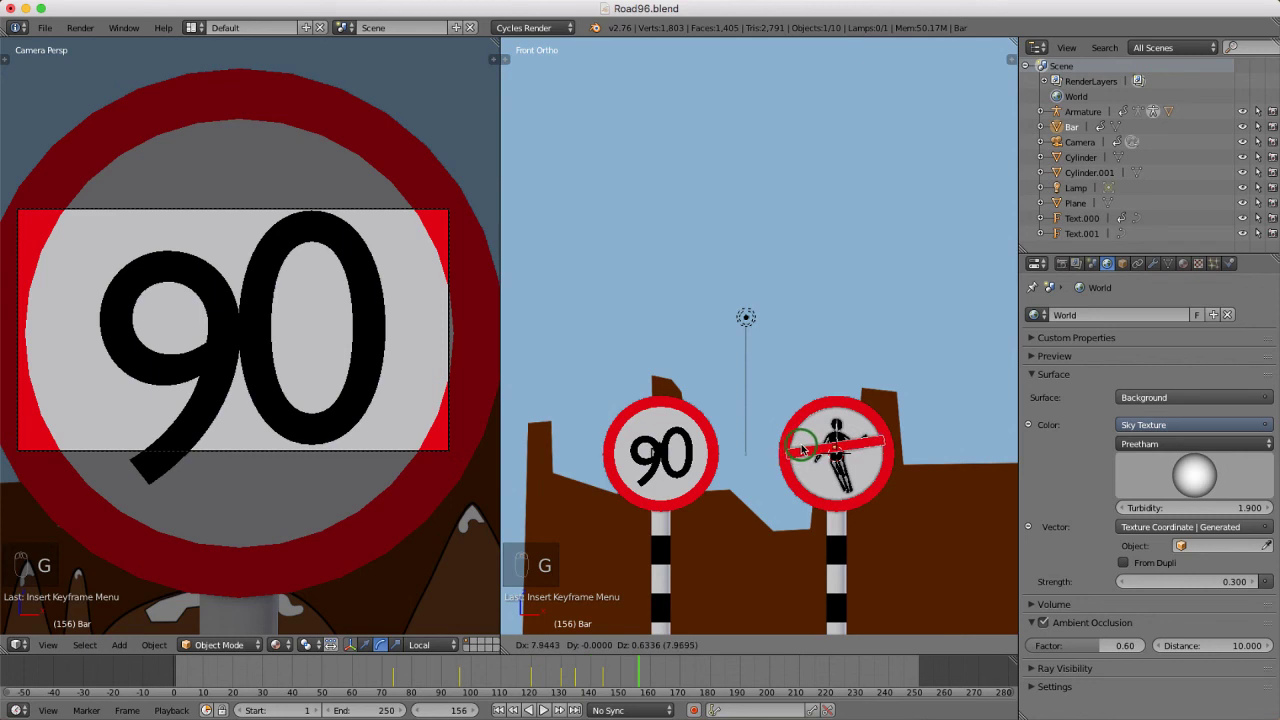
{"action": "left_click", "coordinate": [828, 449]}
{"action": "key", "text": "i"}
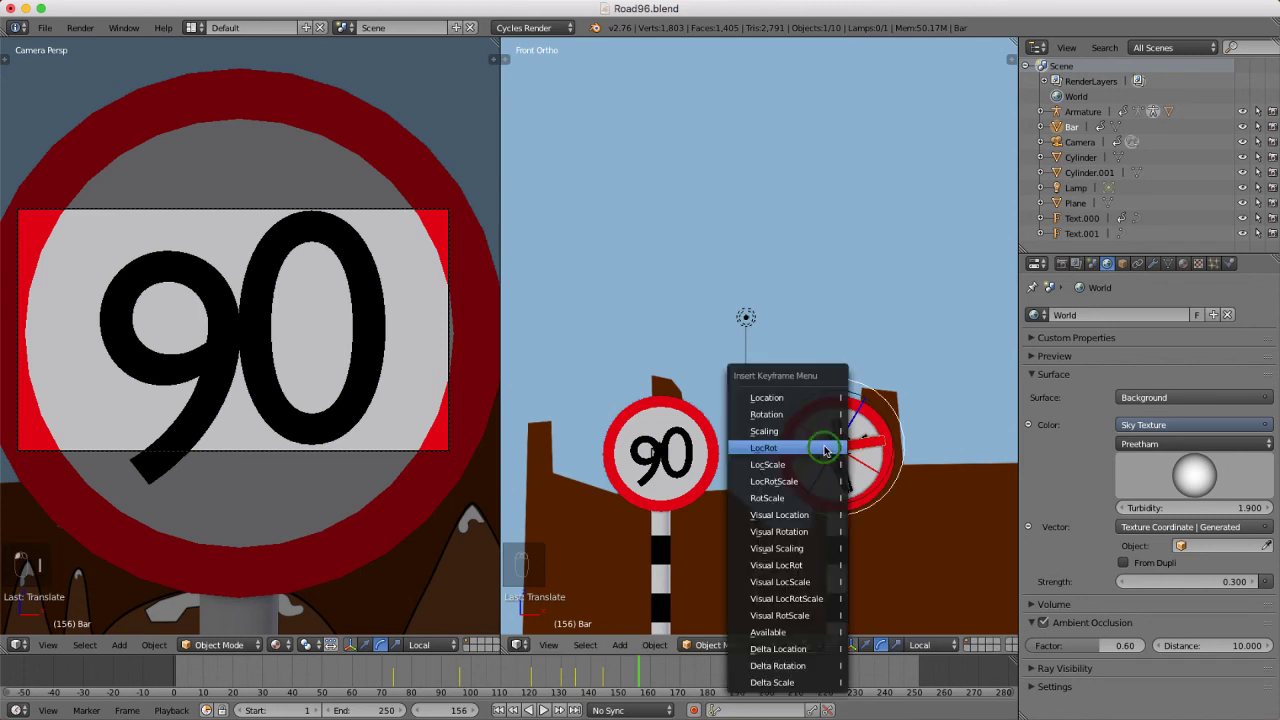
{"action": "left_click", "coordinate": [826, 447]}
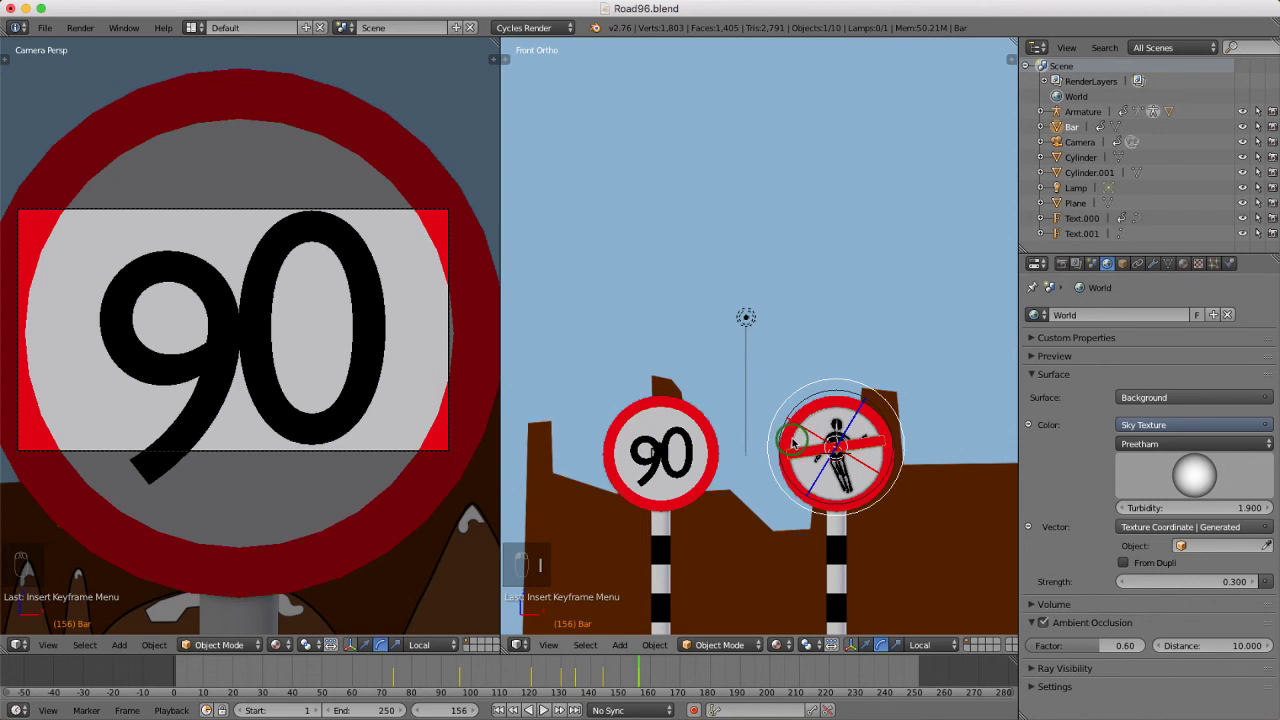
Select the camera and insert a keyframe for its current close-up position at frame 113.
{"action": "right_click", "coordinate": [377, 456]}
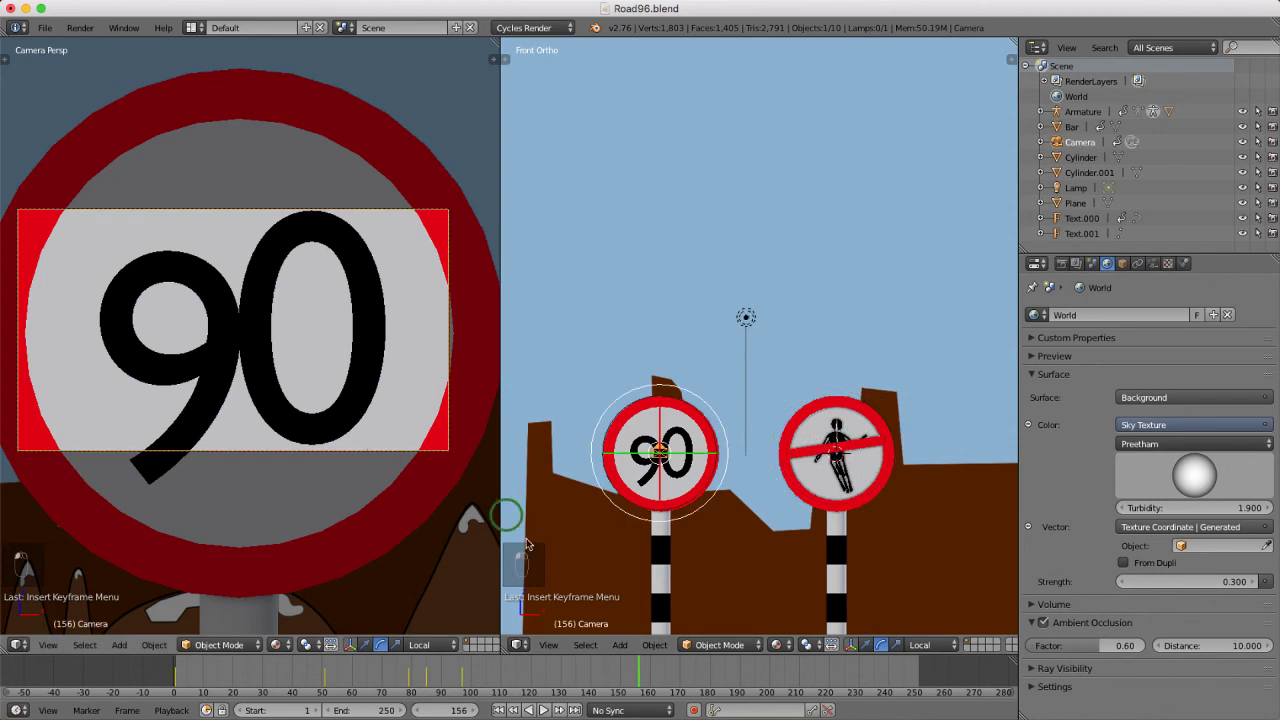
{"action": "left_click_drag", "start_coordinate": [630, 674], "coordinate": [510, 687]}
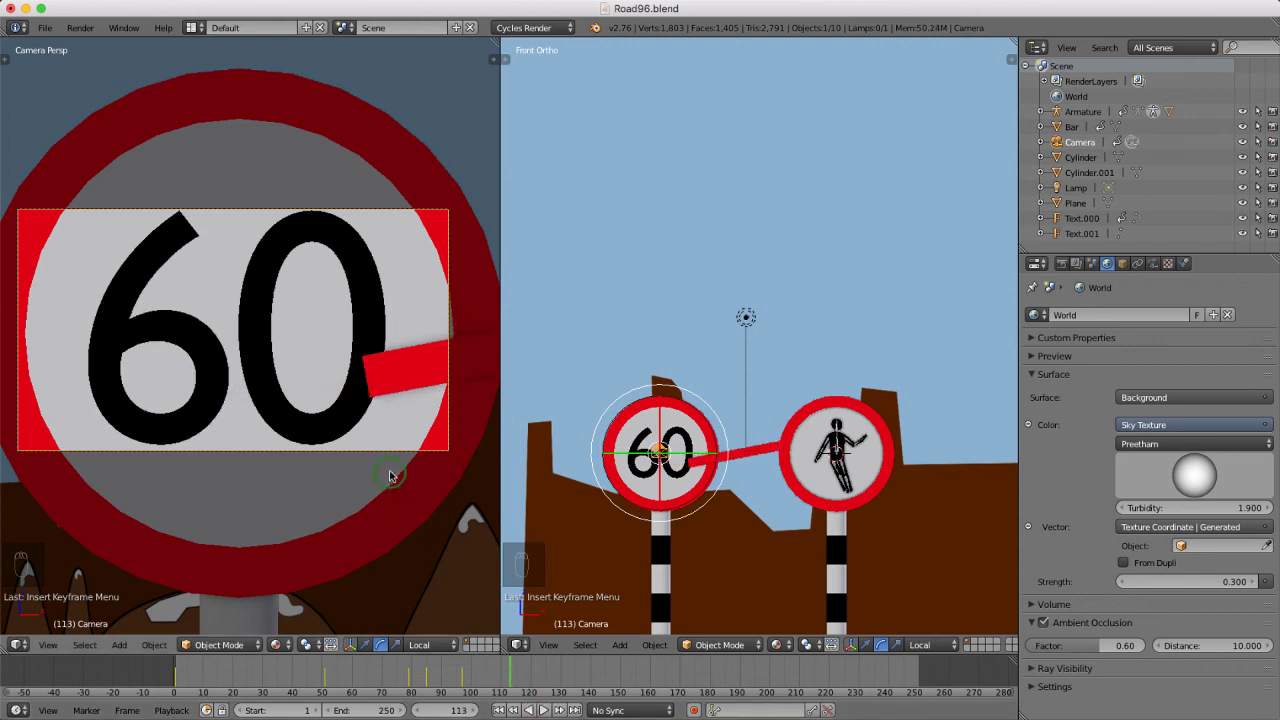
{"action": "key", "text": "i"}
{"action": "left_click", "coordinate": [387, 460]}
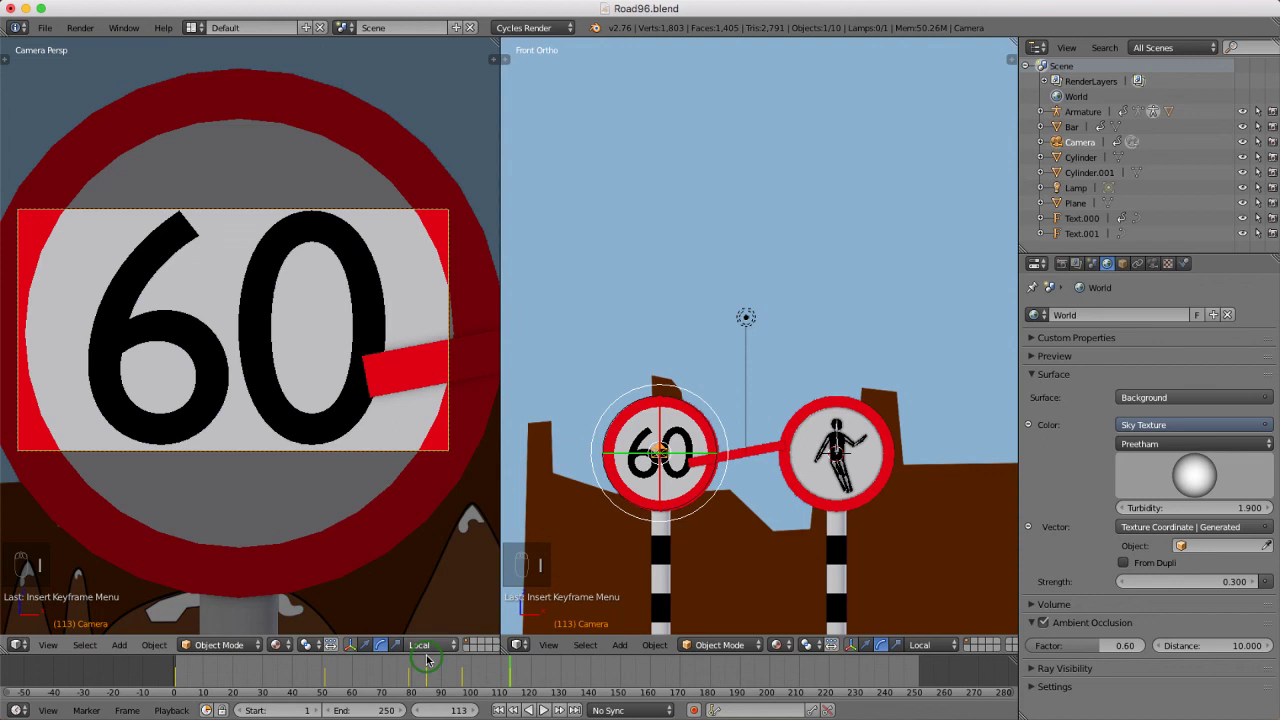
At frame 134, pull the camera back about 2 units in Y from the speed sign, working in top view.
{"action": "left_click_drag", "start_coordinate": [515, 683], "coordinate": [576, 690]}
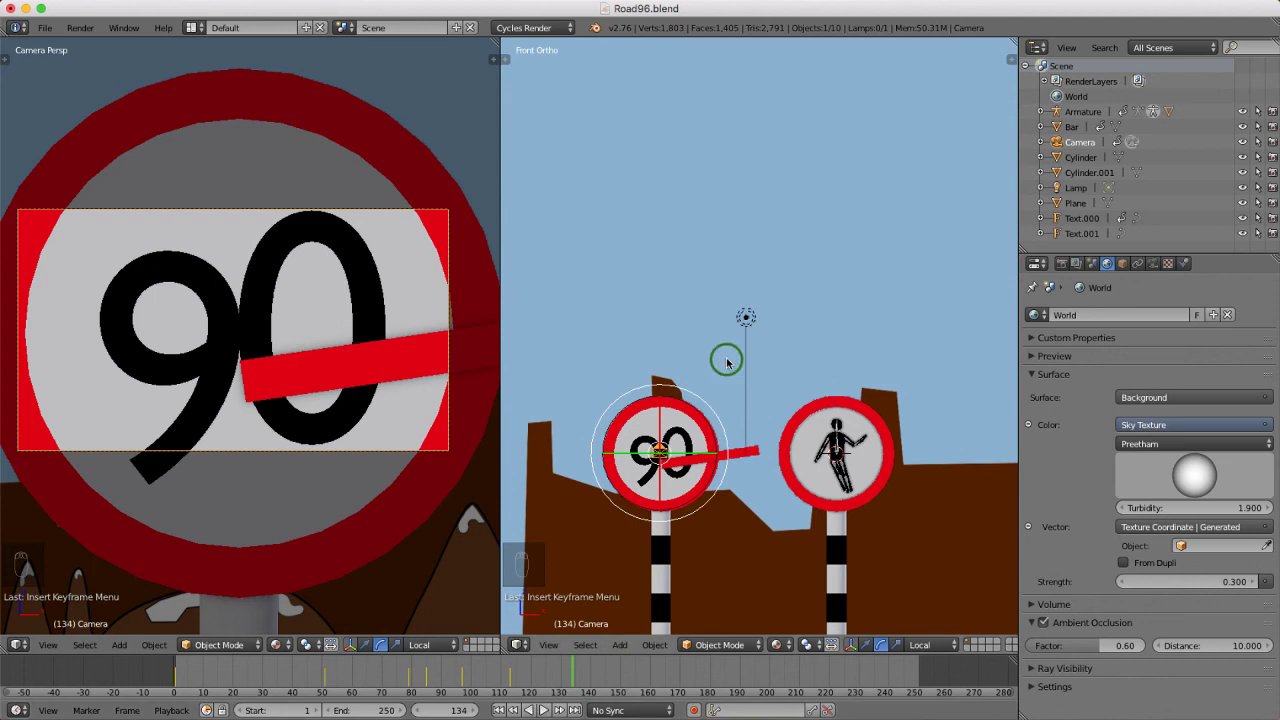
{"action": "key", "text": "i"}
{"action": "left_click", "coordinate": [858, 365]}
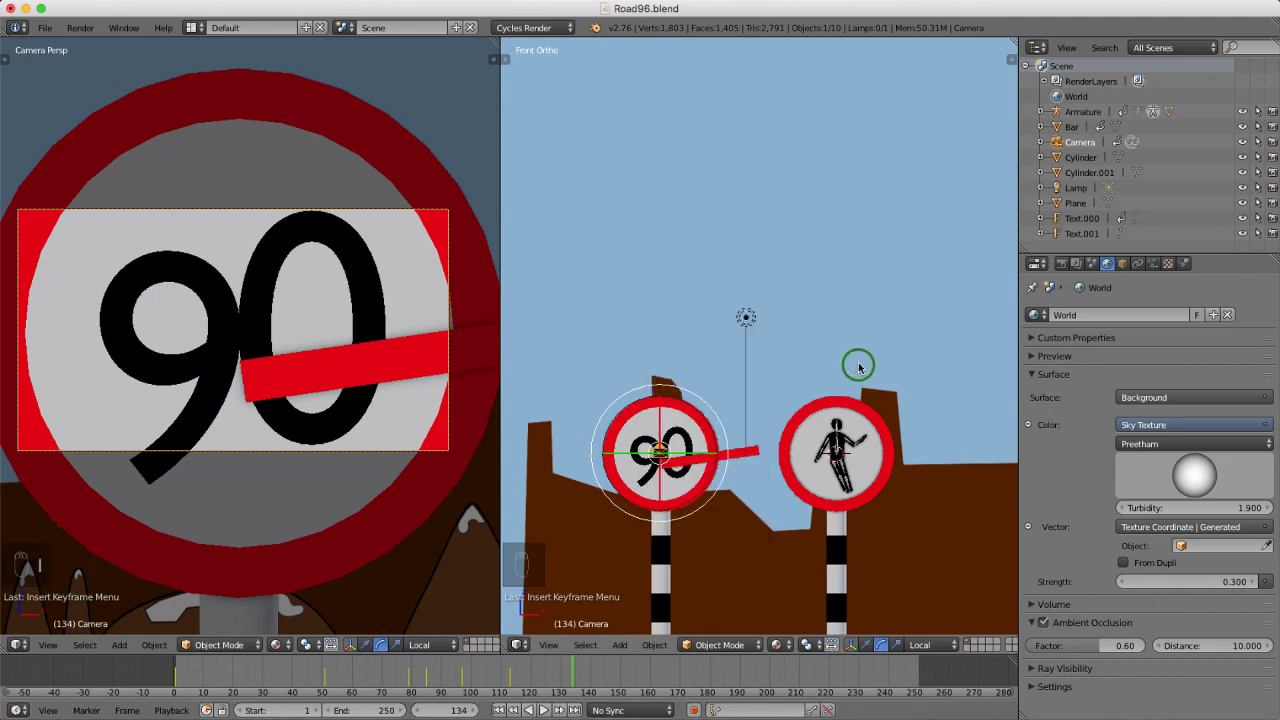
{"action": "key", "text": "KP_7"}
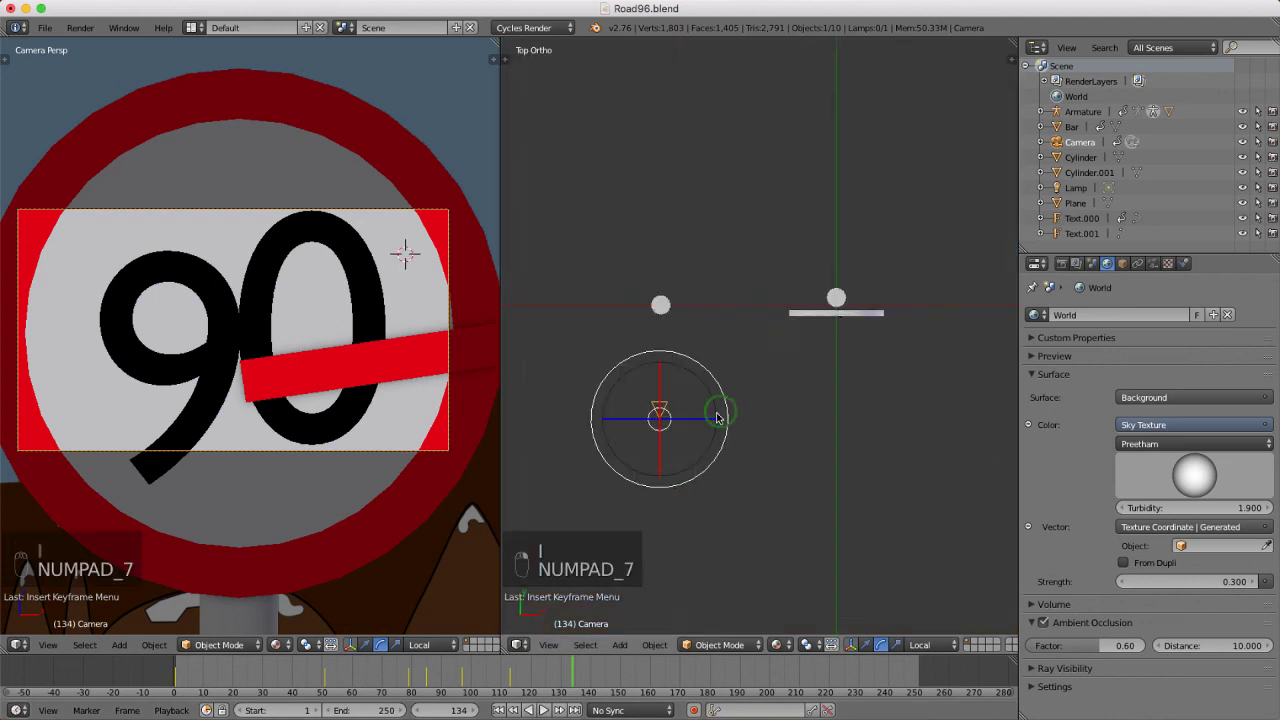
{"action": "key", "text": "g"}
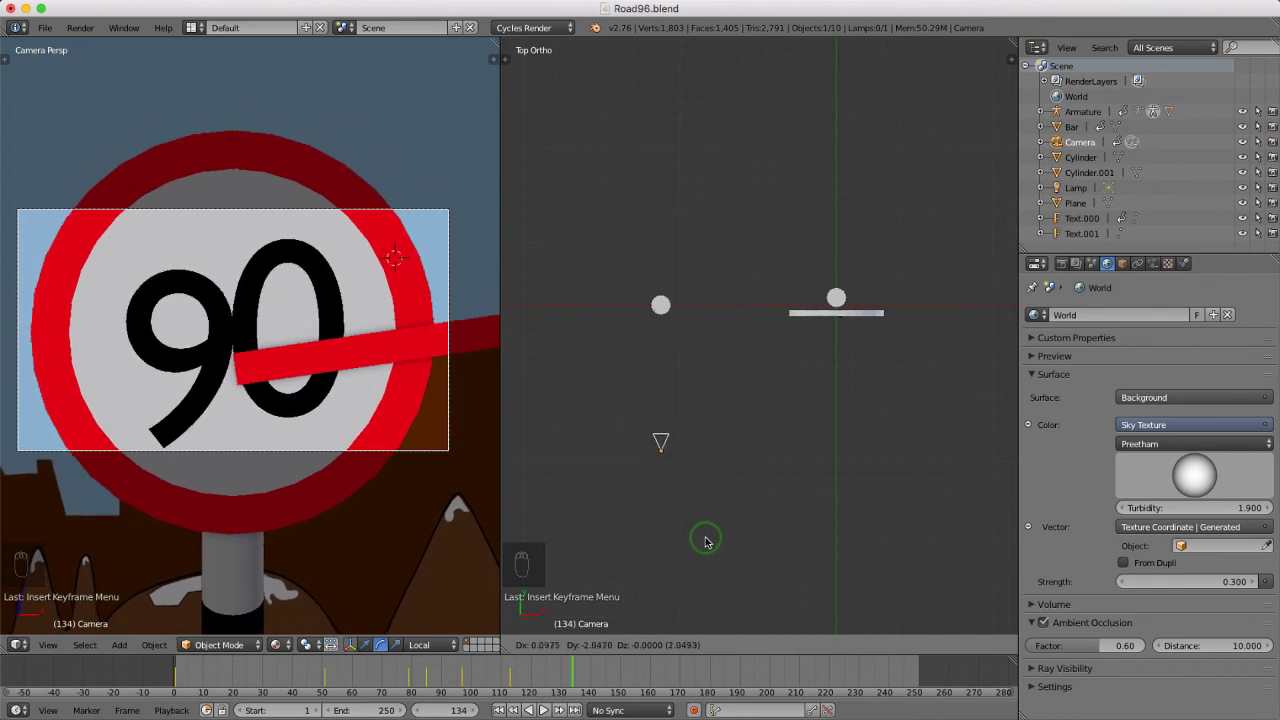
{"action": "left_click", "coordinate": [705, 542]}
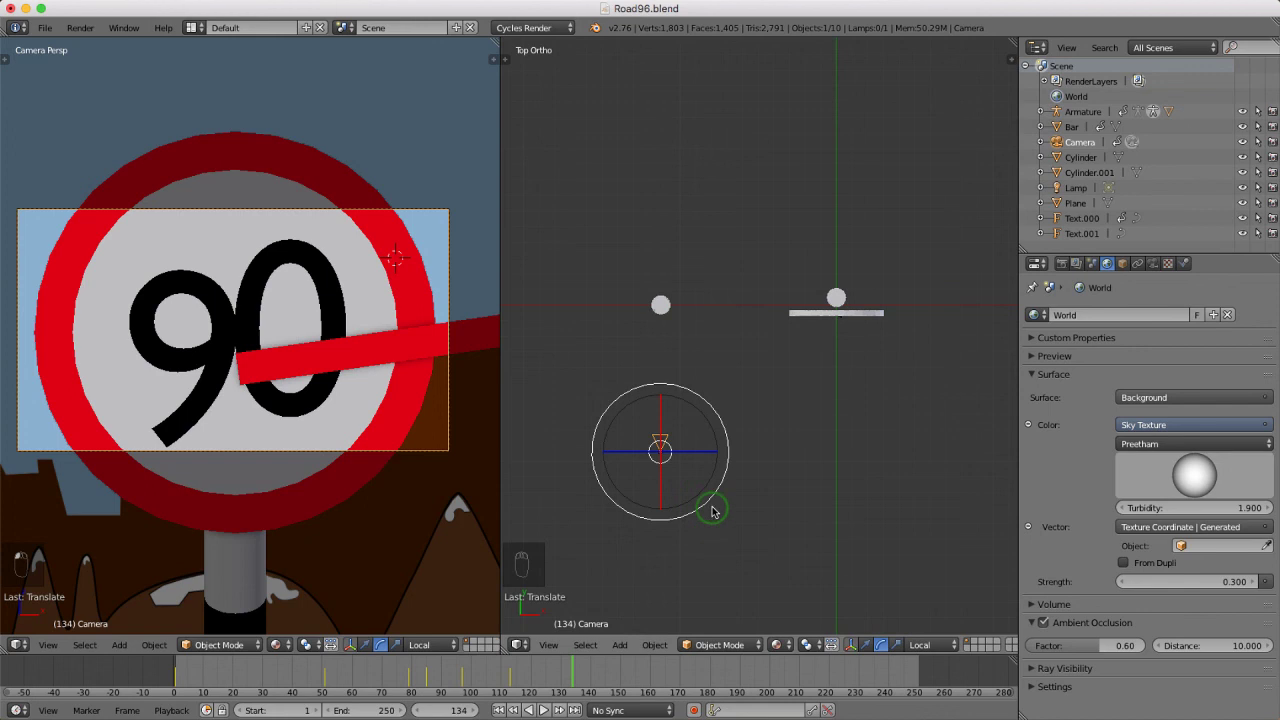
Insert a LocRot keyframe for the pulled-back camera at frame 134 and save the file.
{"action": "key", "text": "i"}
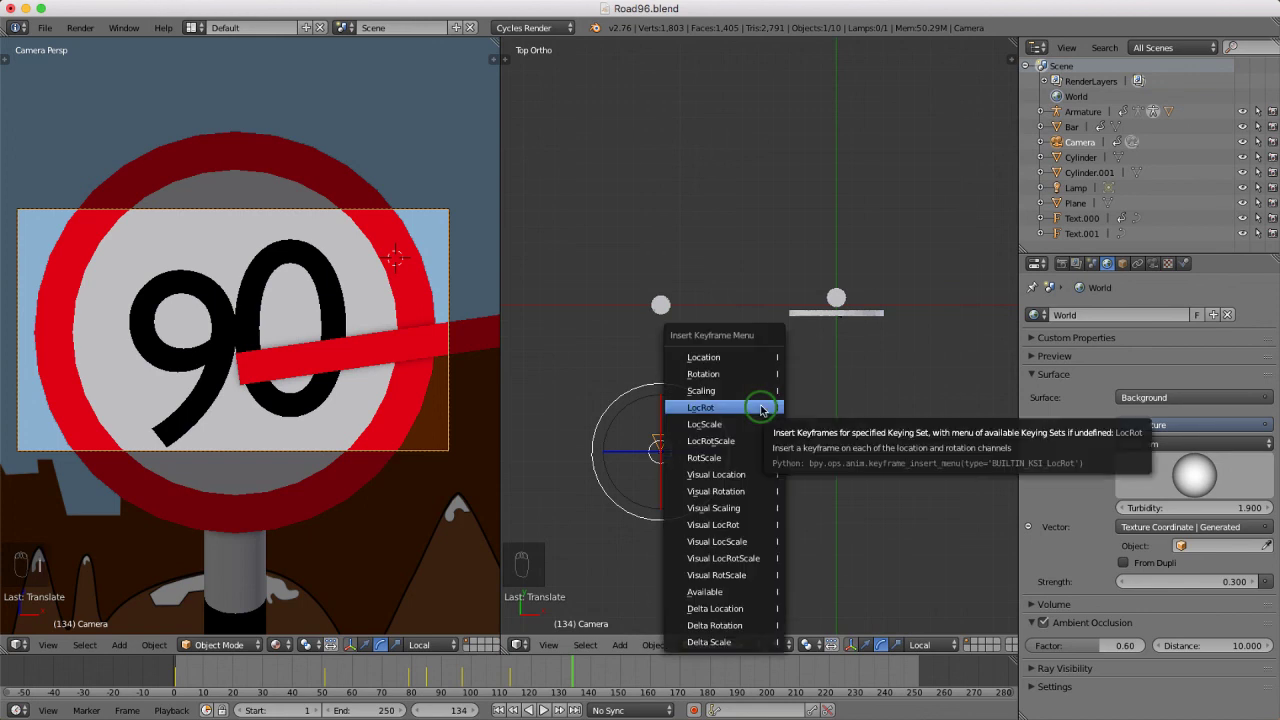
{"action": "left_click", "coordinate": [762, 409]}
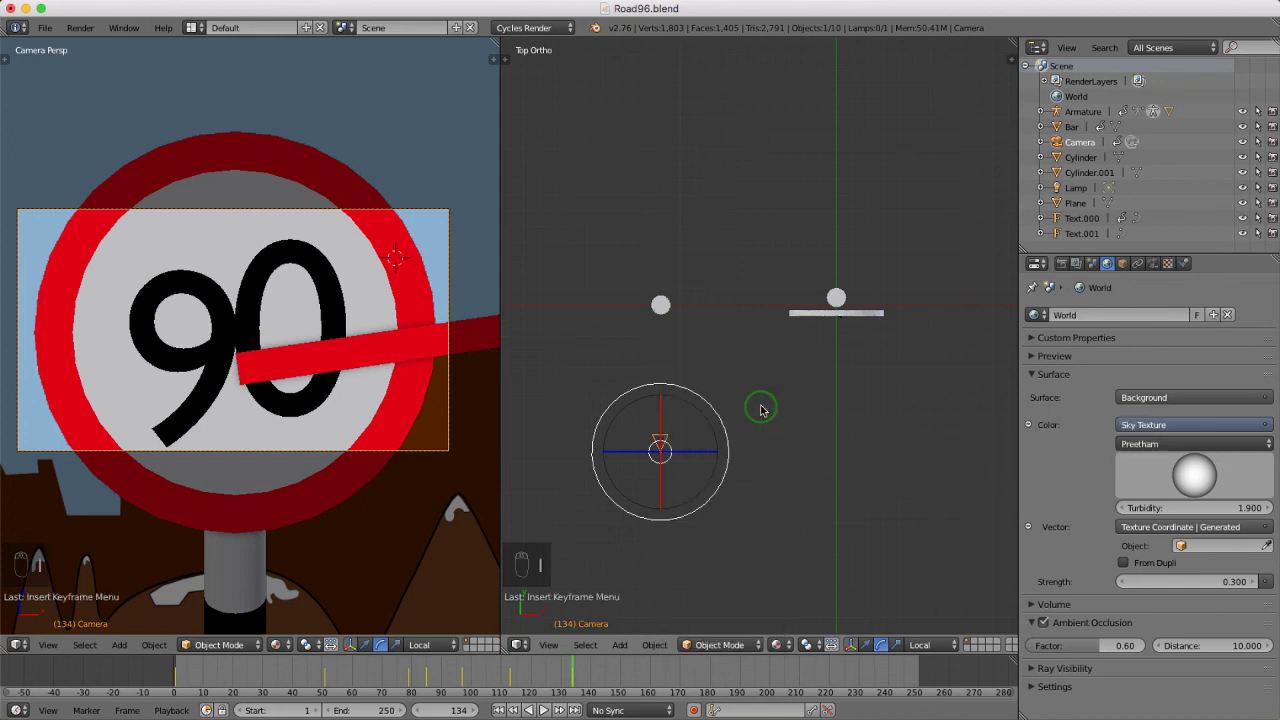
{"action": "key", "text": "ctrl+s"}
{"action": "left_click", "coordinate": [761, 409]}
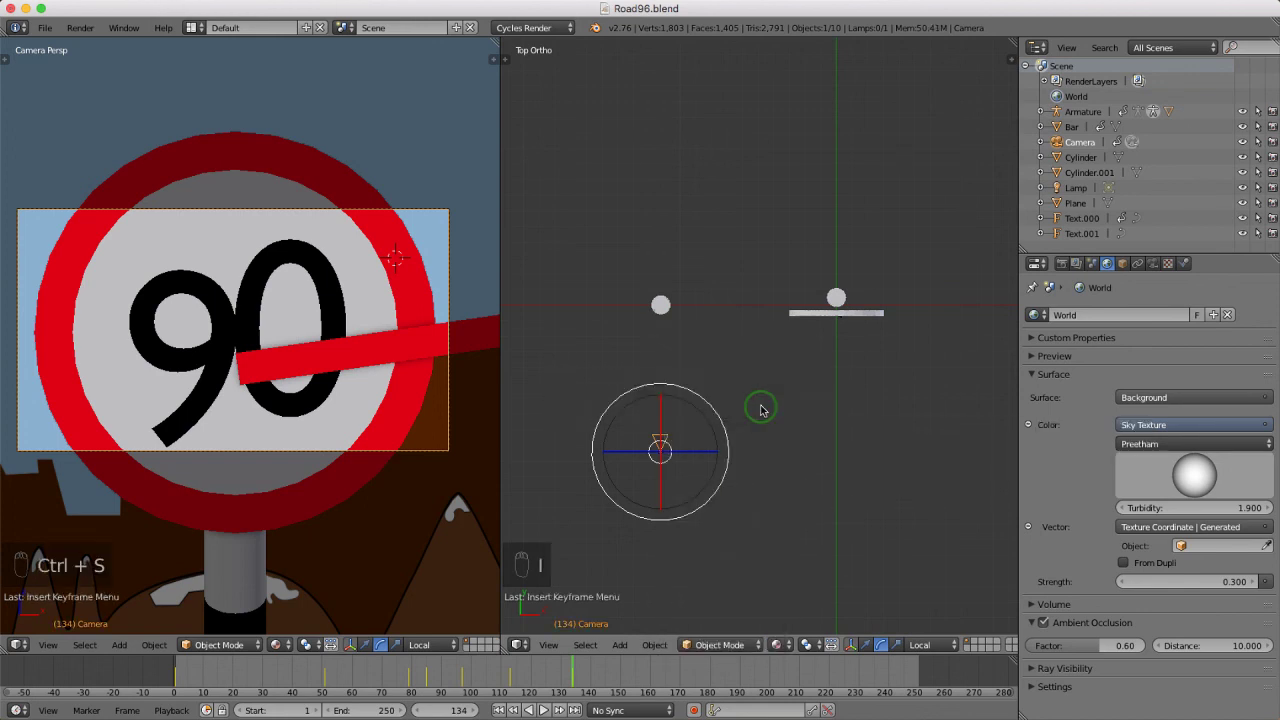